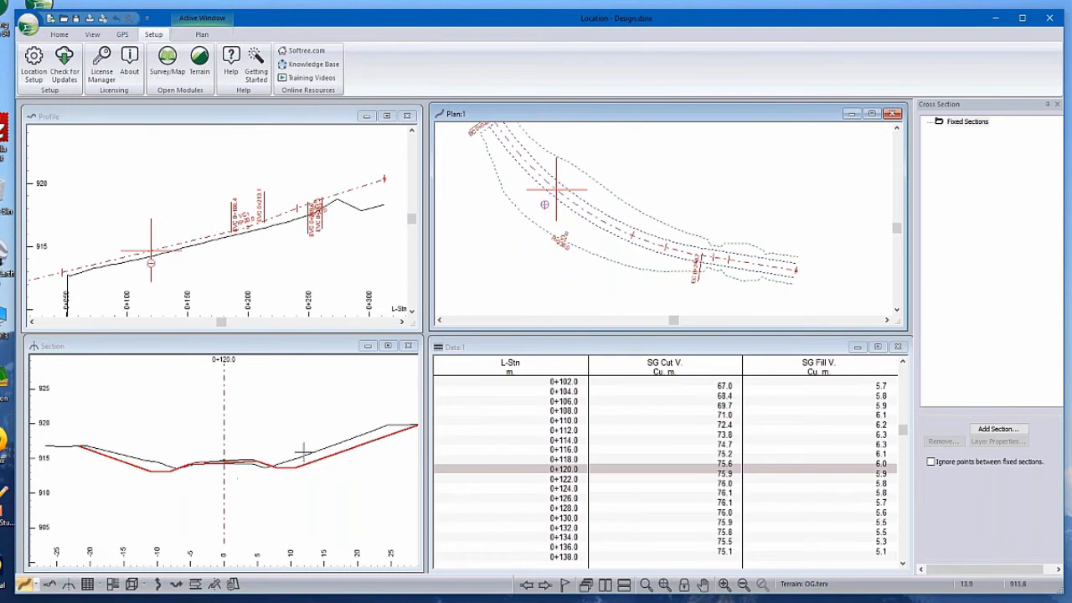
Begin saving a copy of the design in the Softree-Terrain (*.terx) format
scroll(304, 451, up, 1)
middle_drag(304, 454, 328, 422)
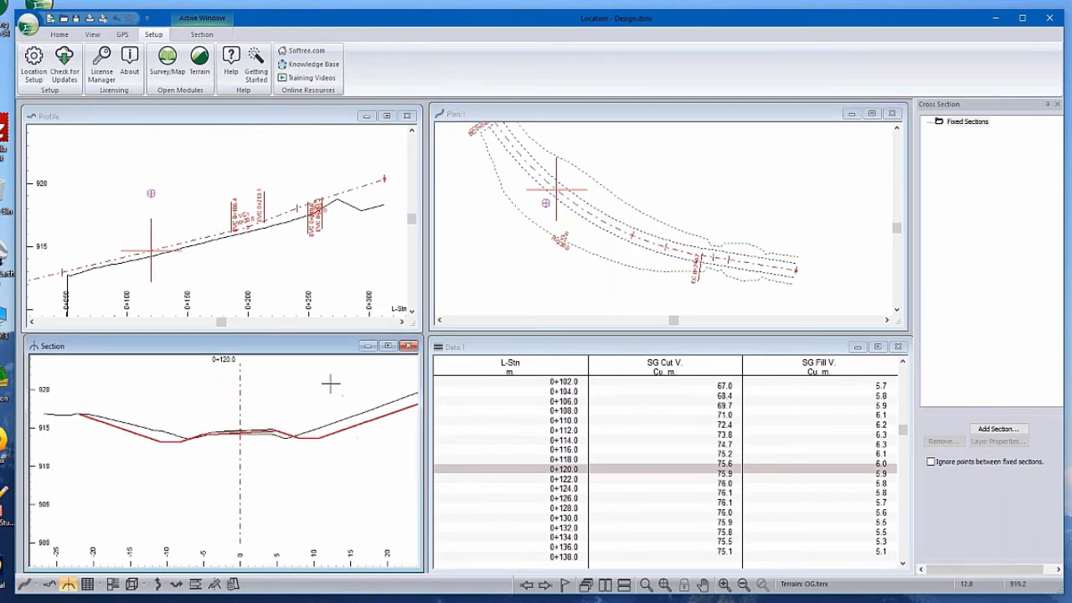
click(176, 118)
click(28, 26)
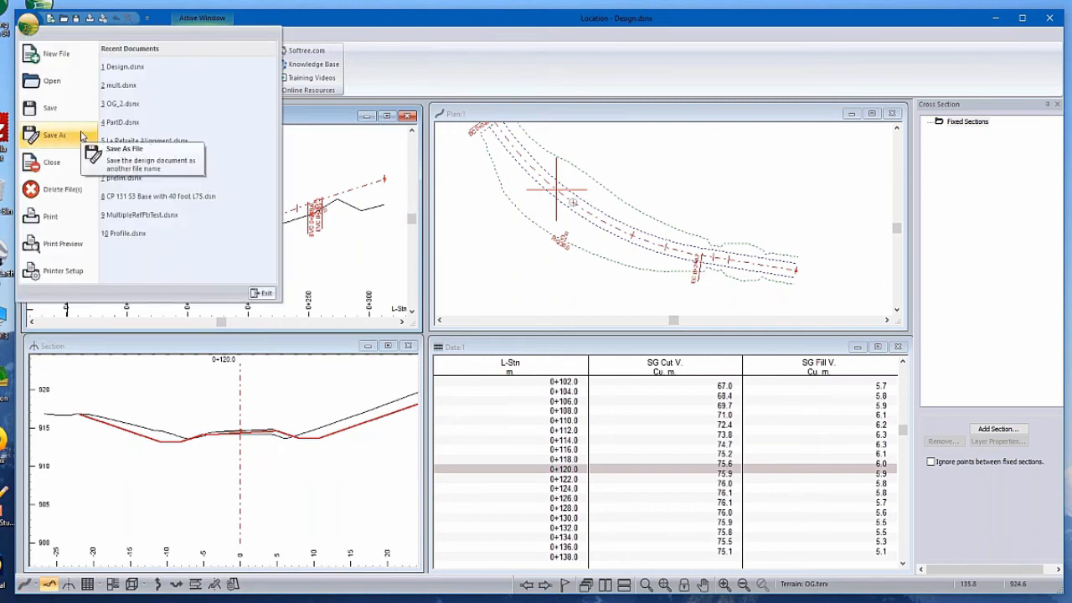
click(80, 133)
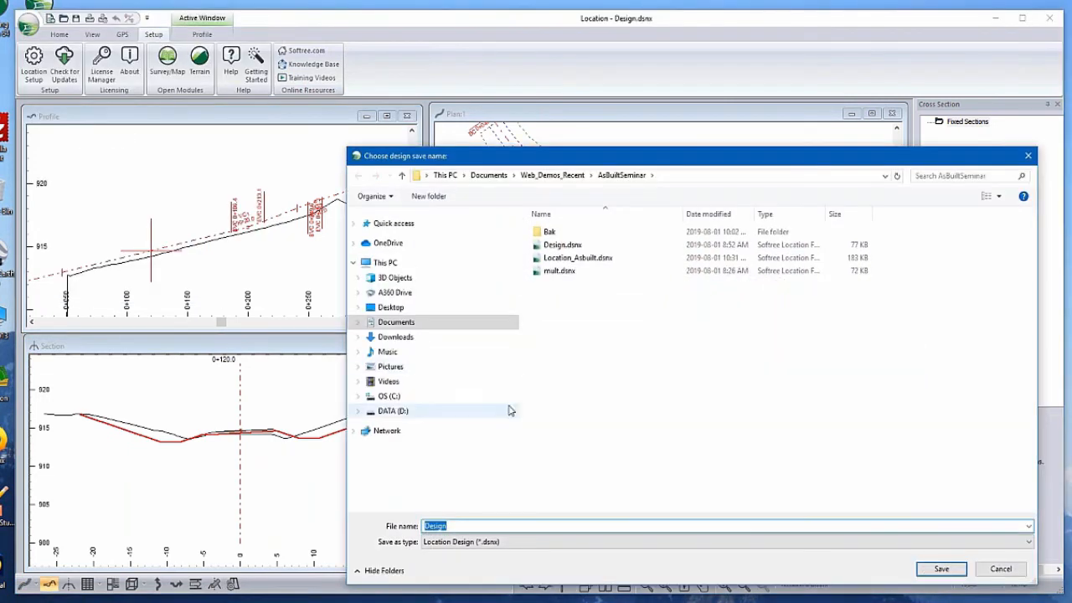
click(492, 540)
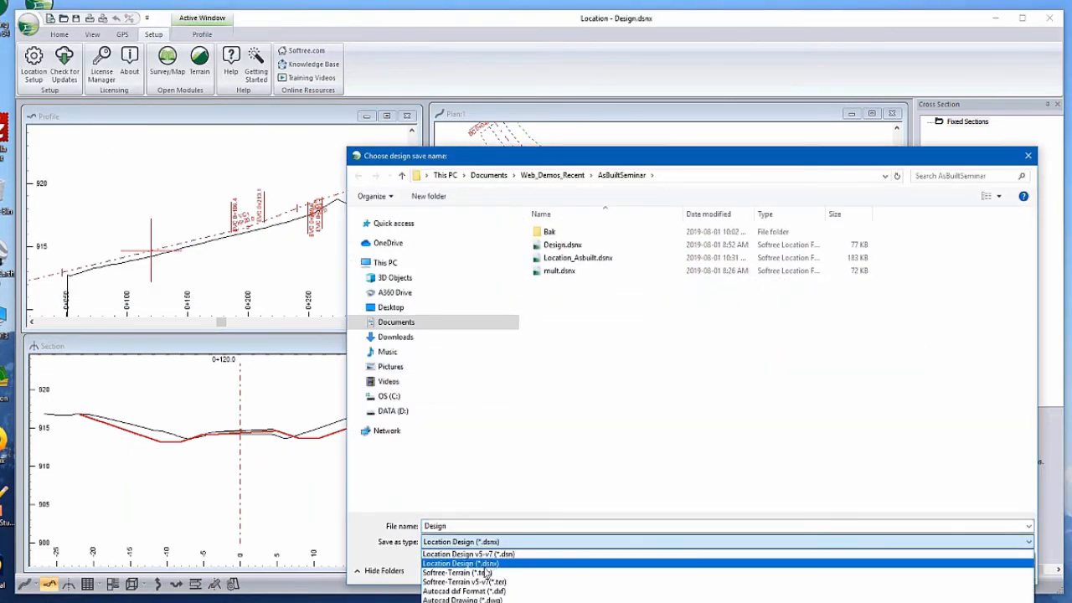
click(482, 574)
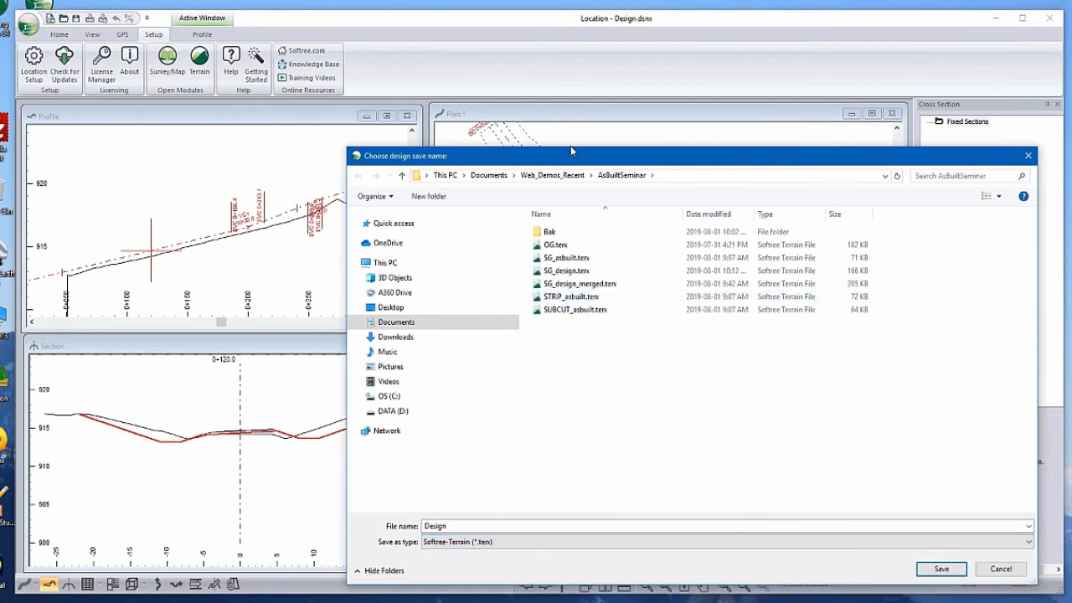
drag(560, 158, 377, 143)
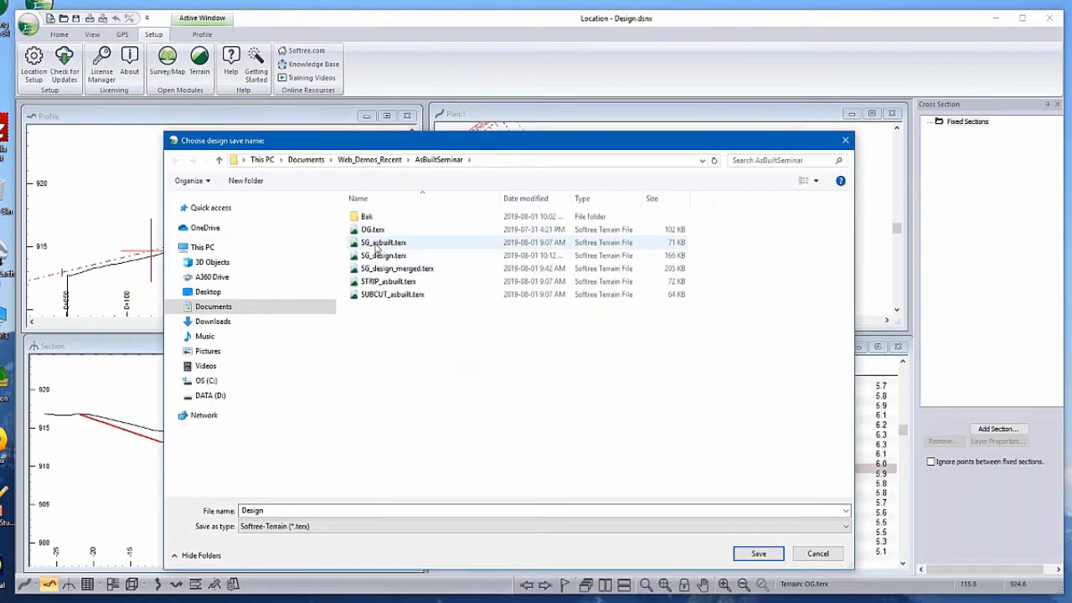
Save the terrain export as SG_design.terx in the AsBuiltSeminar folder, replacing the existing file
click(377, 243)
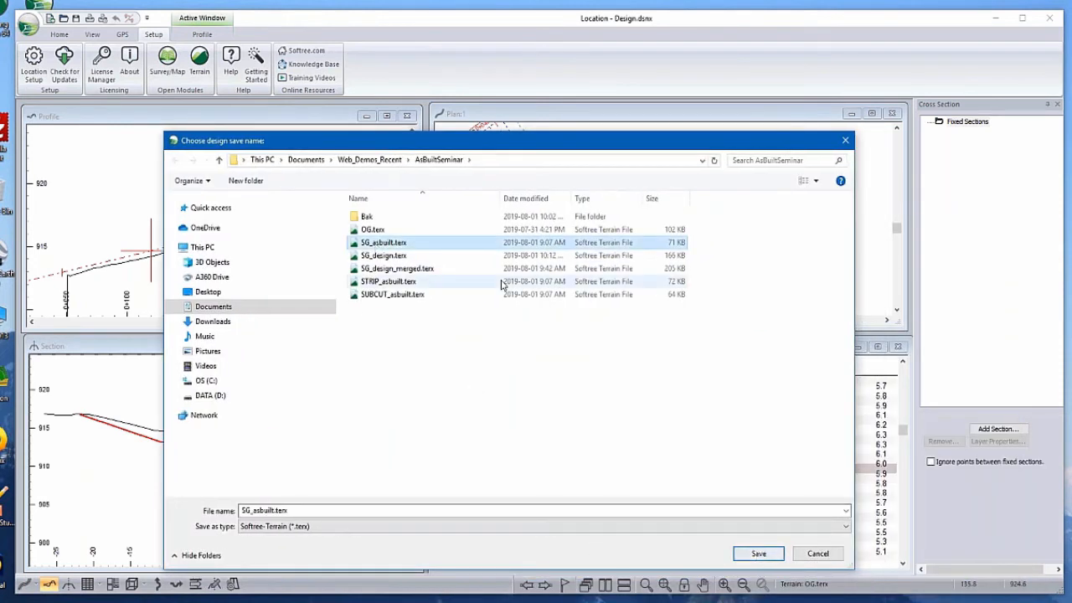
click(406, 257)
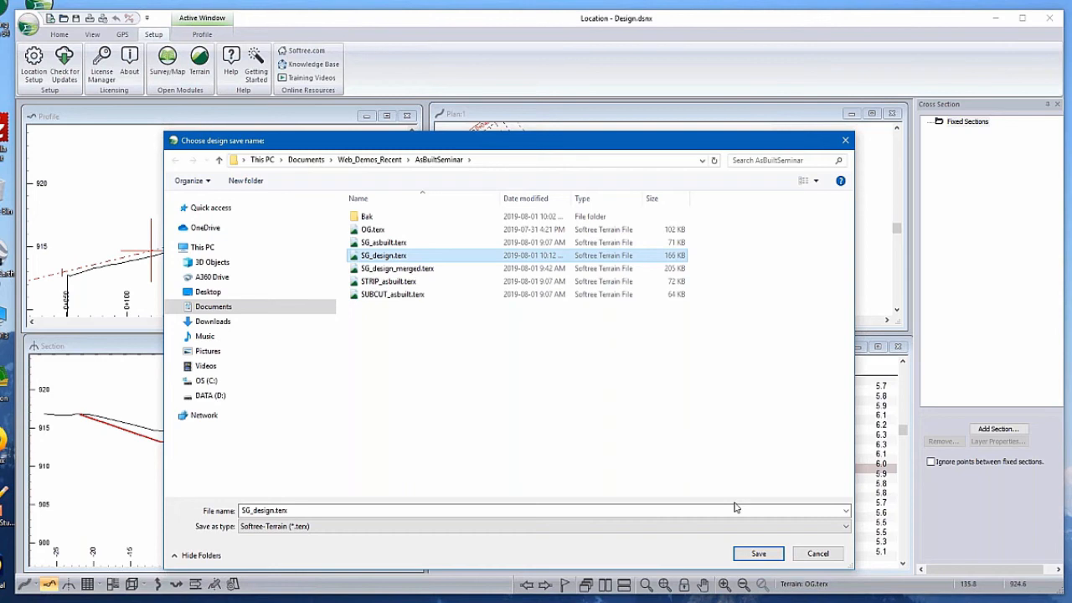
click(748, 556)
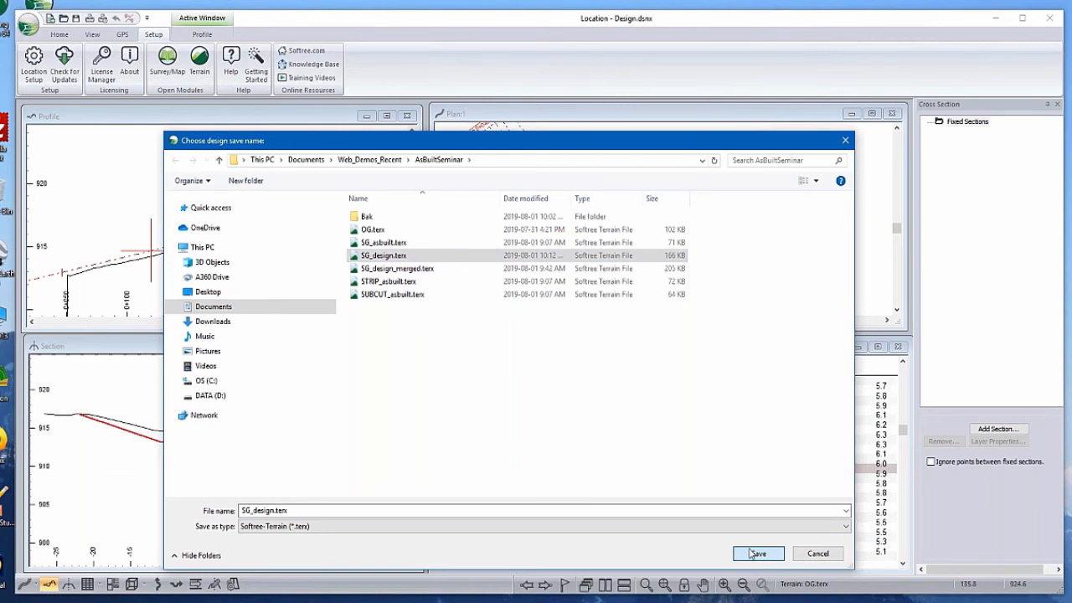
click(754, 555)
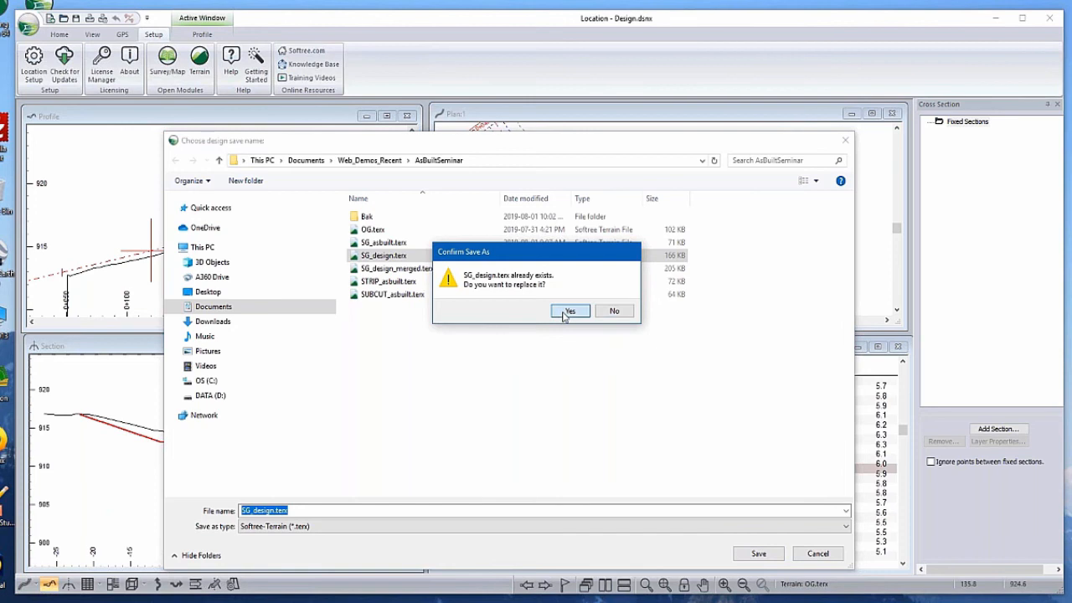
click(569, 312)
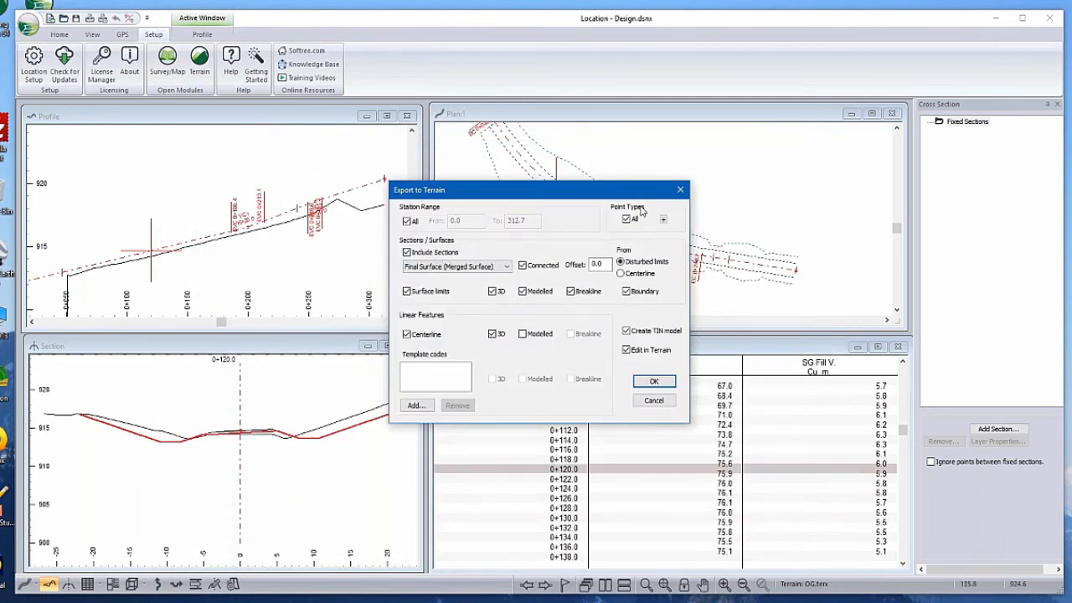
Choose SG - Subgrade material as the surface and export it to Terrain
click(507, 266)
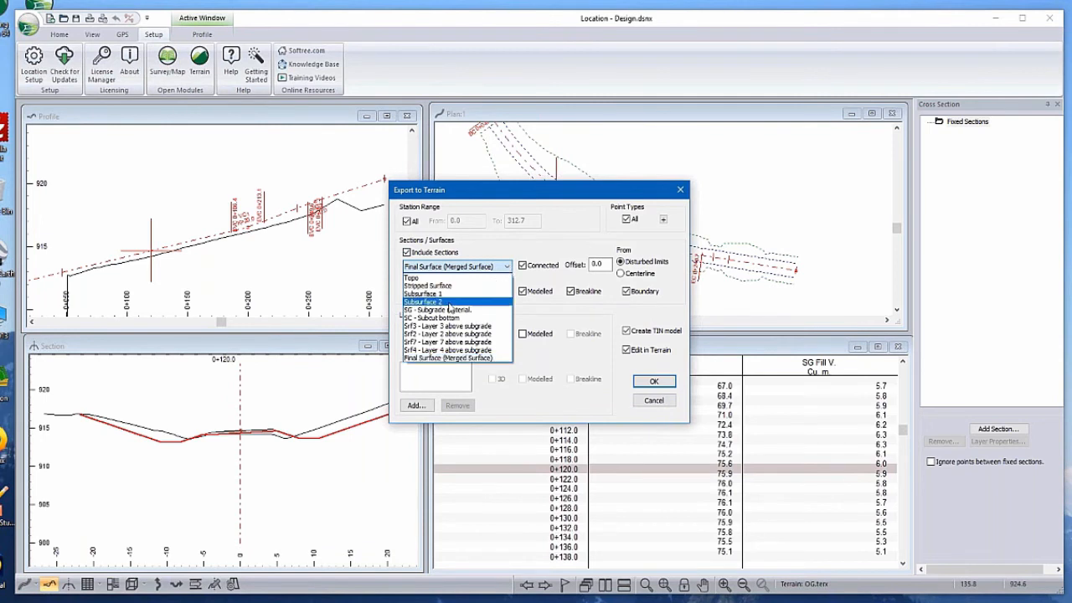
click(449, 313)
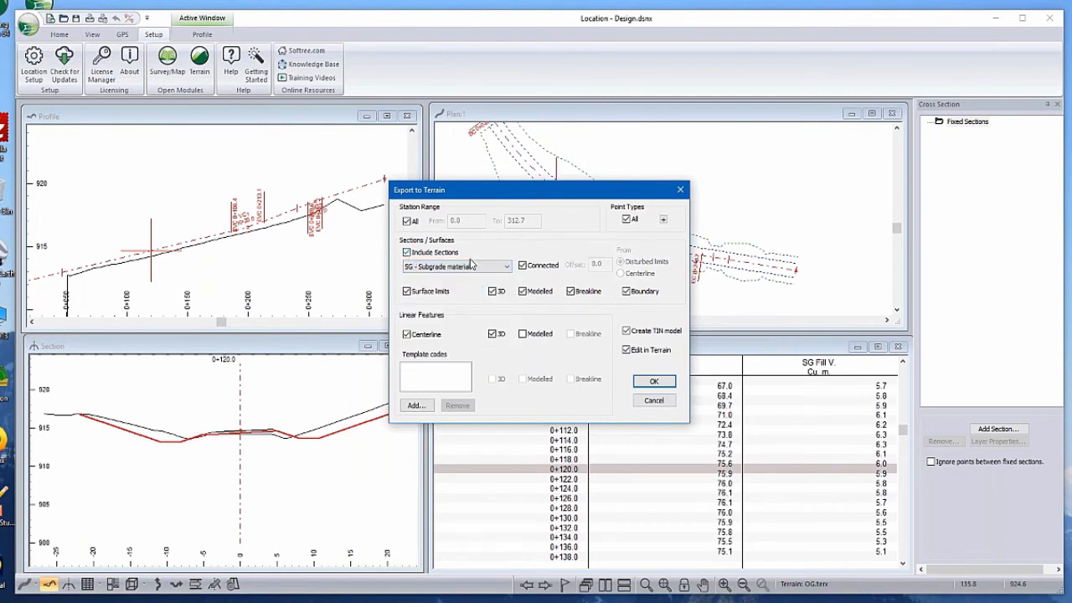
click(654, 383)
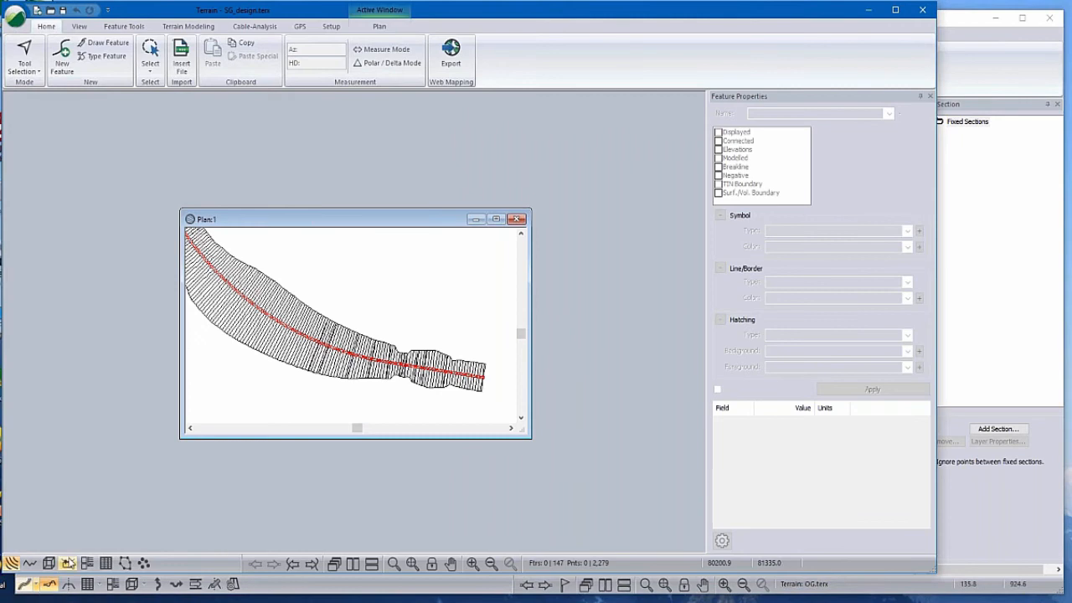
Show the exported subgrade surface in a 3D view and tile it side by side with the plan view
click(49, 564)
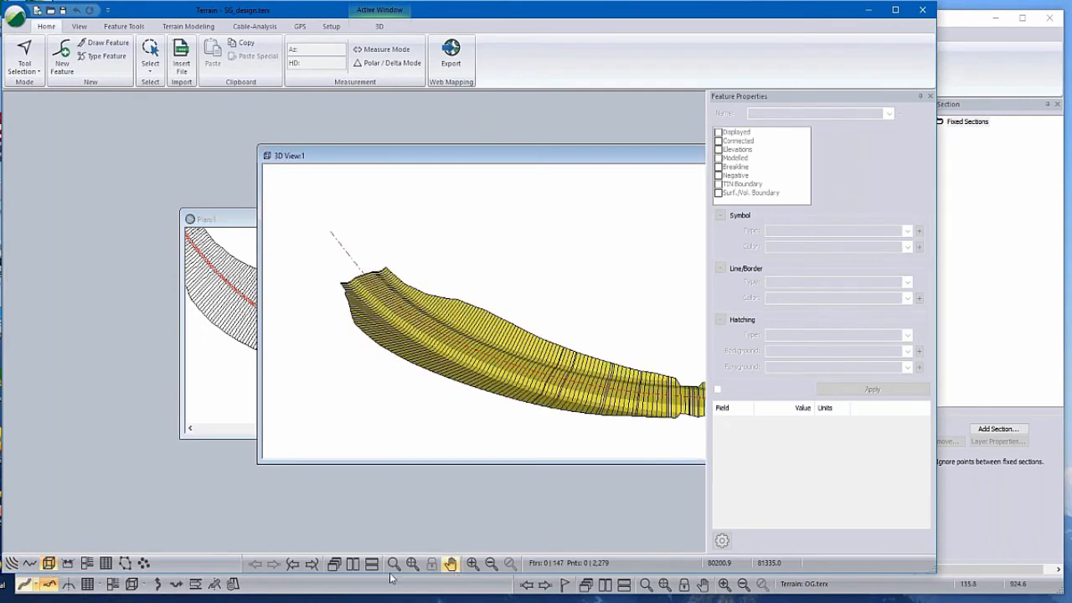
click(352, 564)
drag(270, 311, 168, 337)
drag(450, 343, 486, 363)
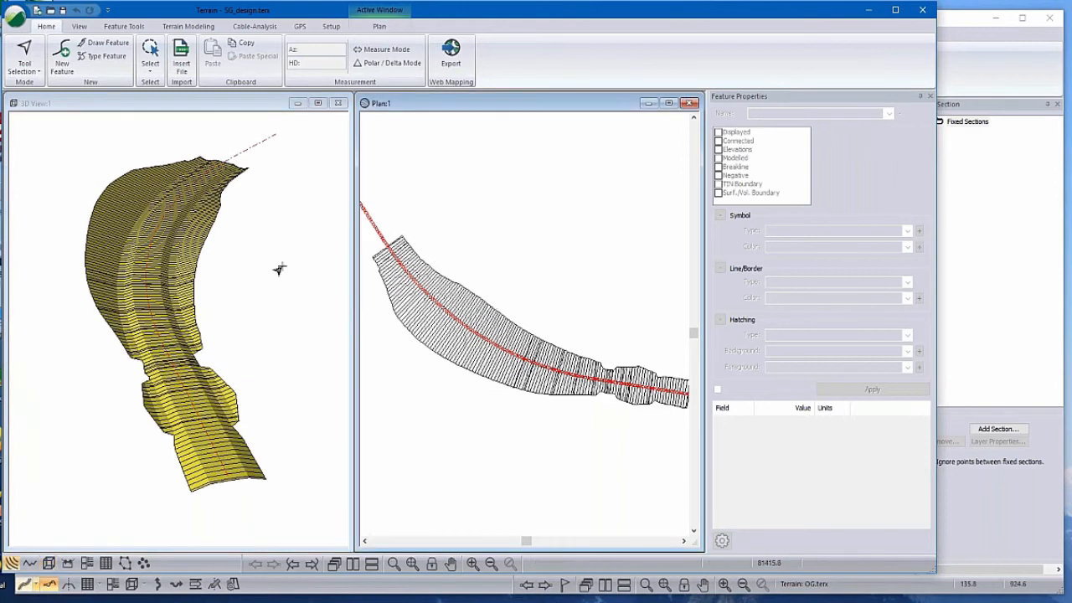
click(193, 444)
drag(193, 443, 189, 375)
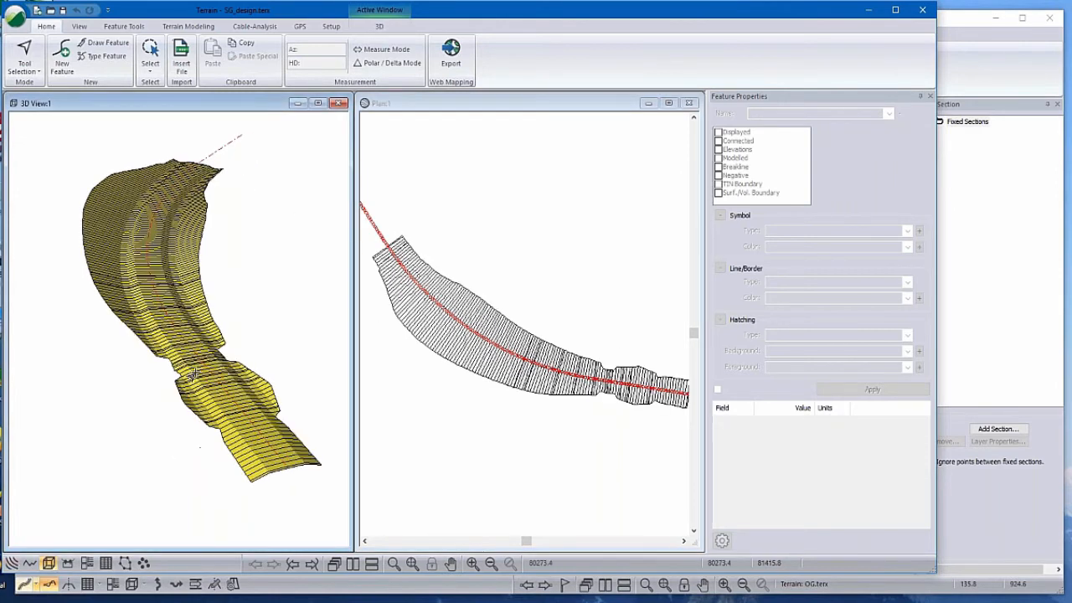
Open the original ground terrain file OG.terx from the AsBuiltSeminar folder
click(18, 18)
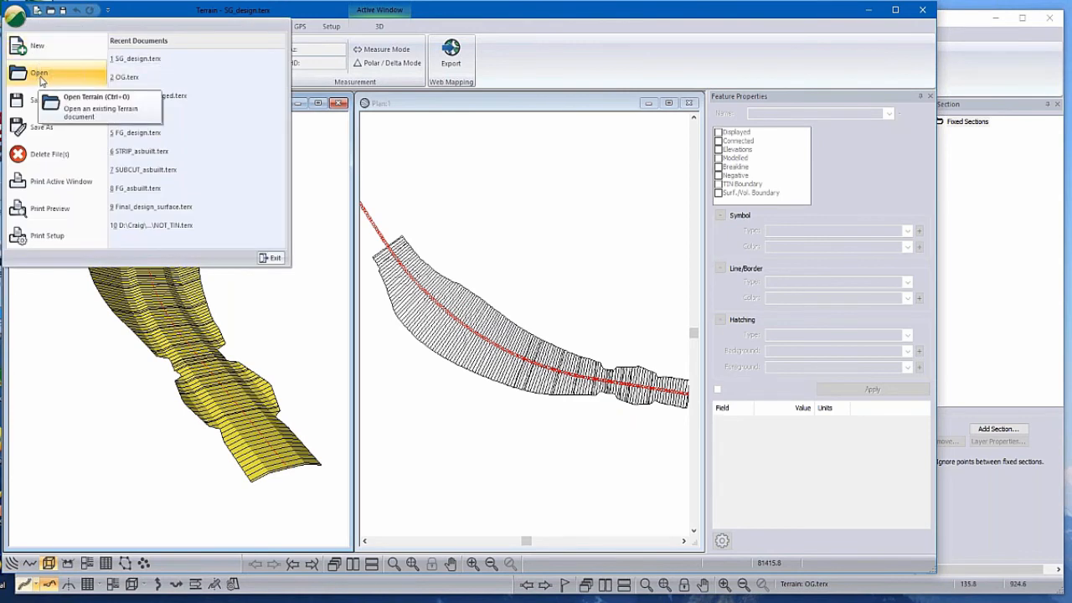
click(39, 74)
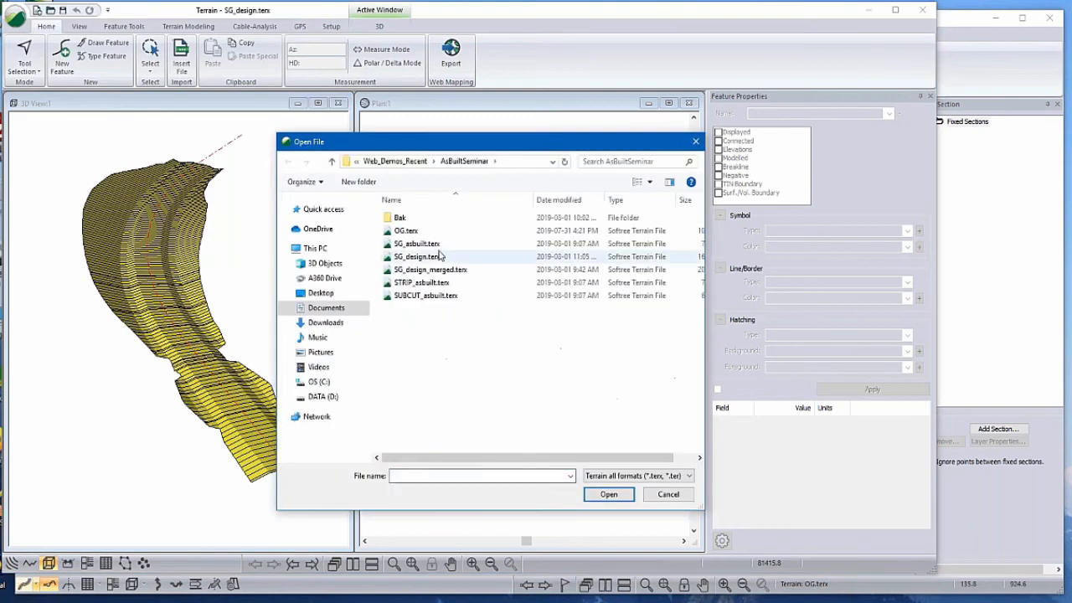
click(407, 231)
click(606, 494)
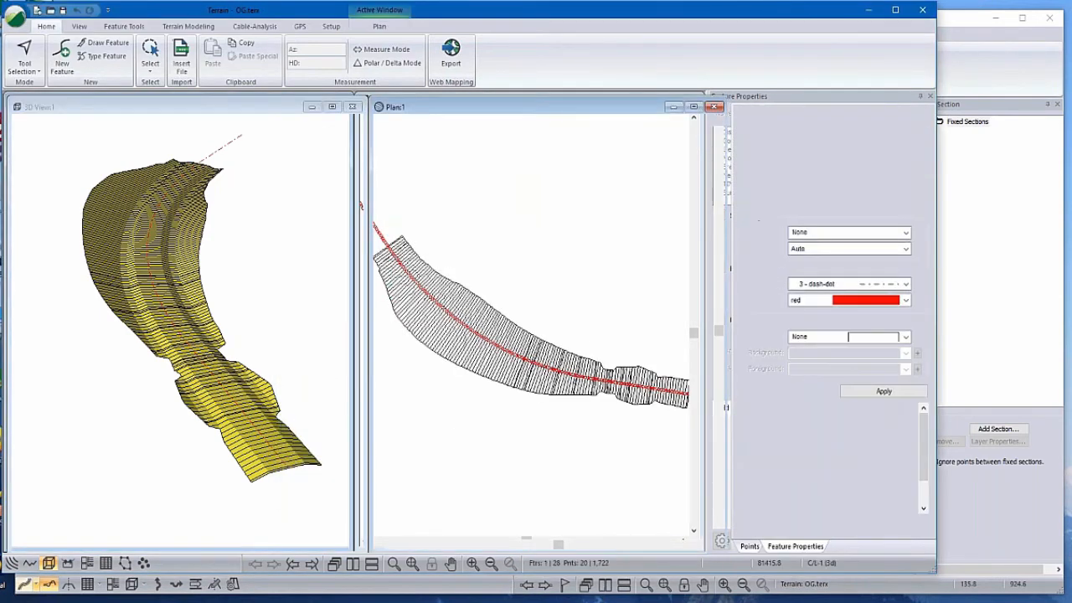
scroll(243, 308, down, 4)
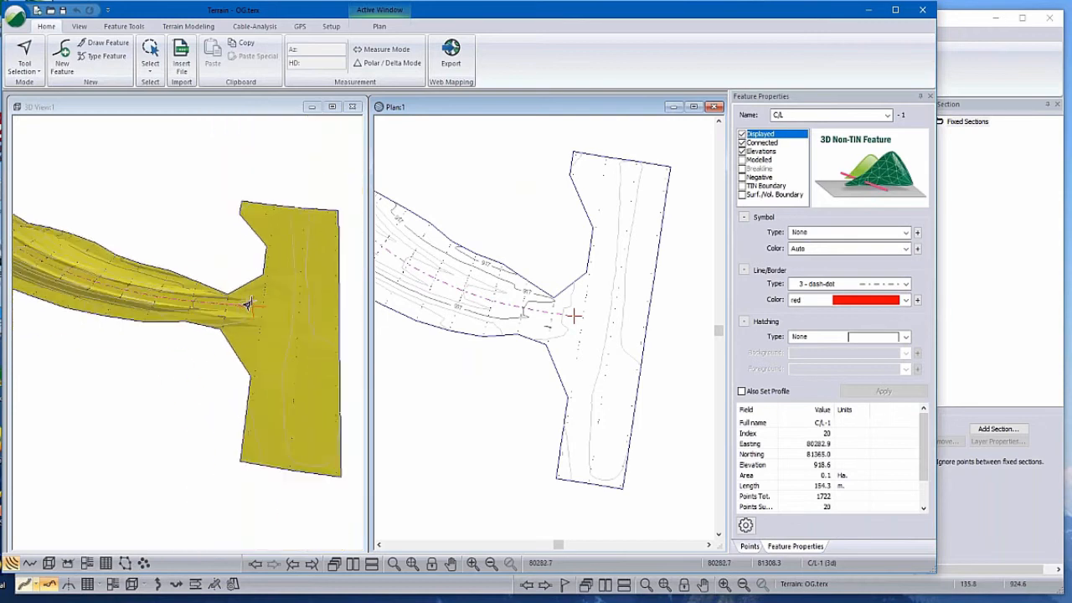
scroll(249, 305, down, 1)
middle_drag(249, 304, 297, 338)
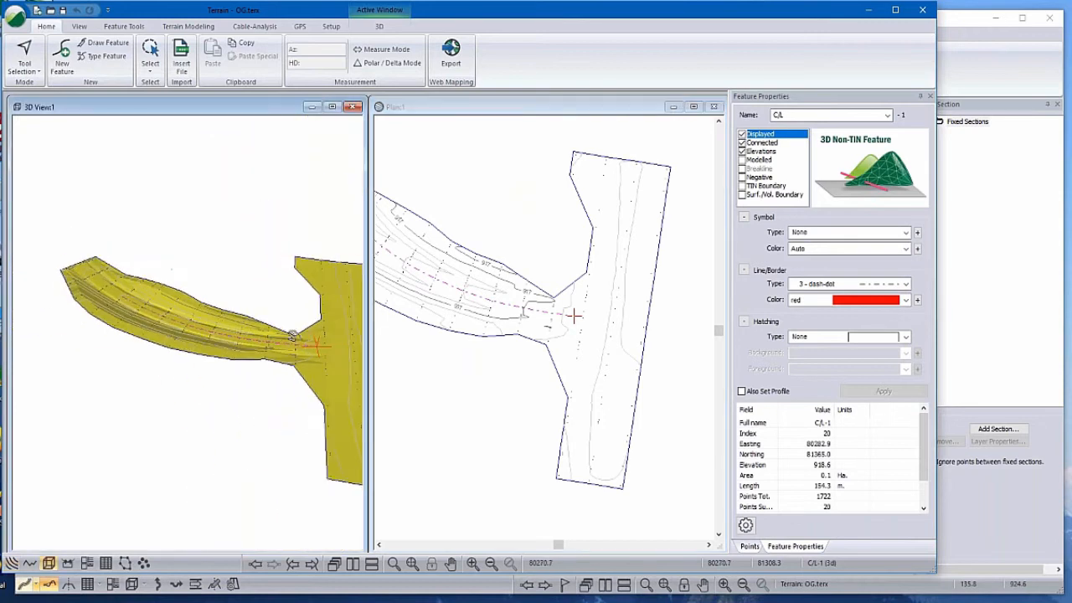
Merge the SG_design.terx surface into the original ground terrain, suppressing future no-space-for-undo warnings and continuing
click(206, 27)
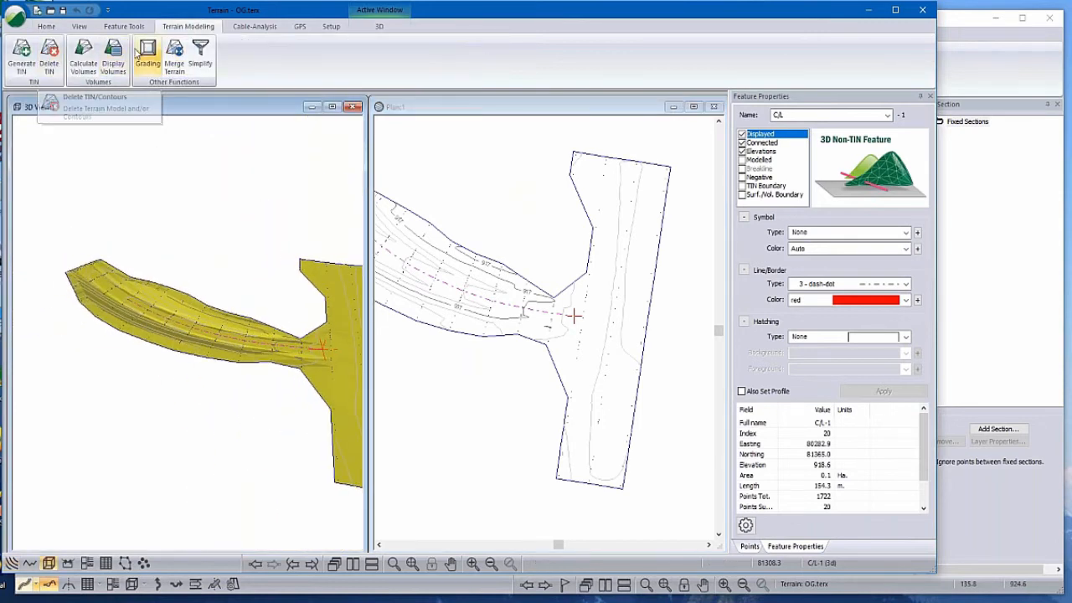
click(174, 59)
click(592, 301)
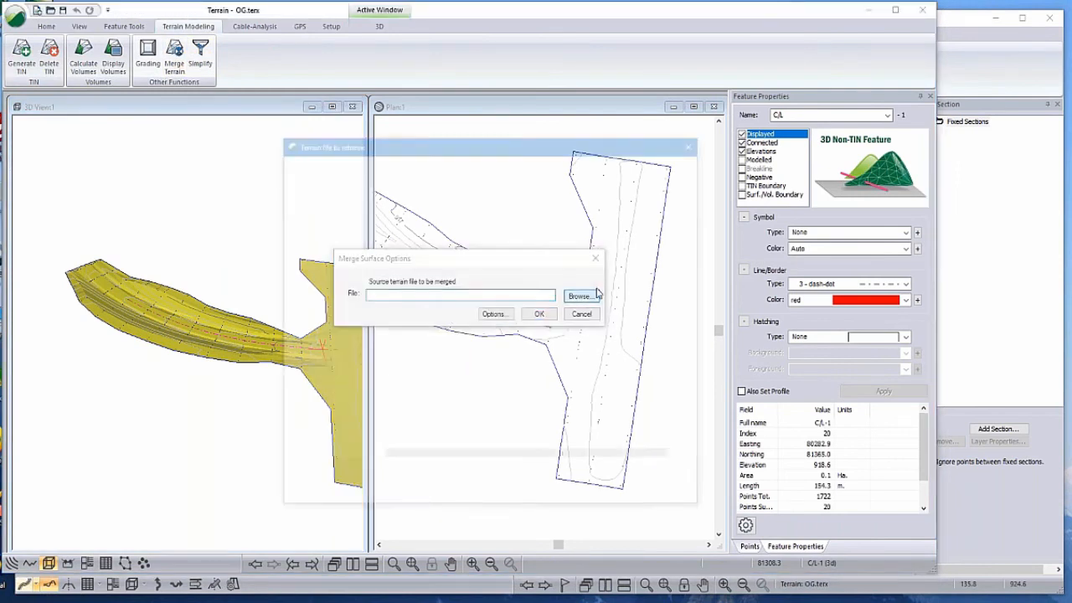
click(418, 258)
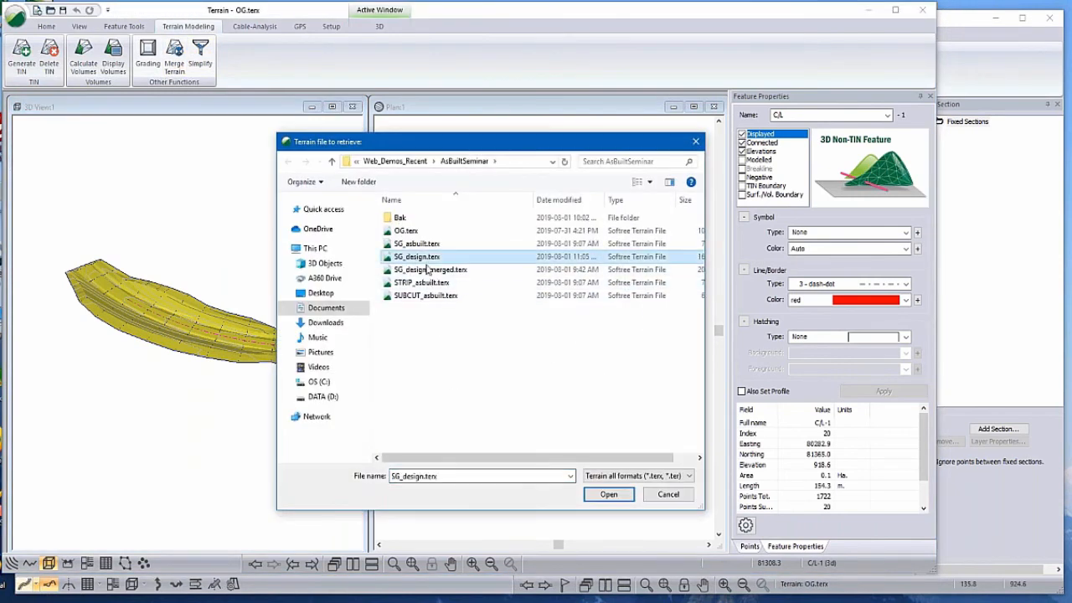
click(609, 495)
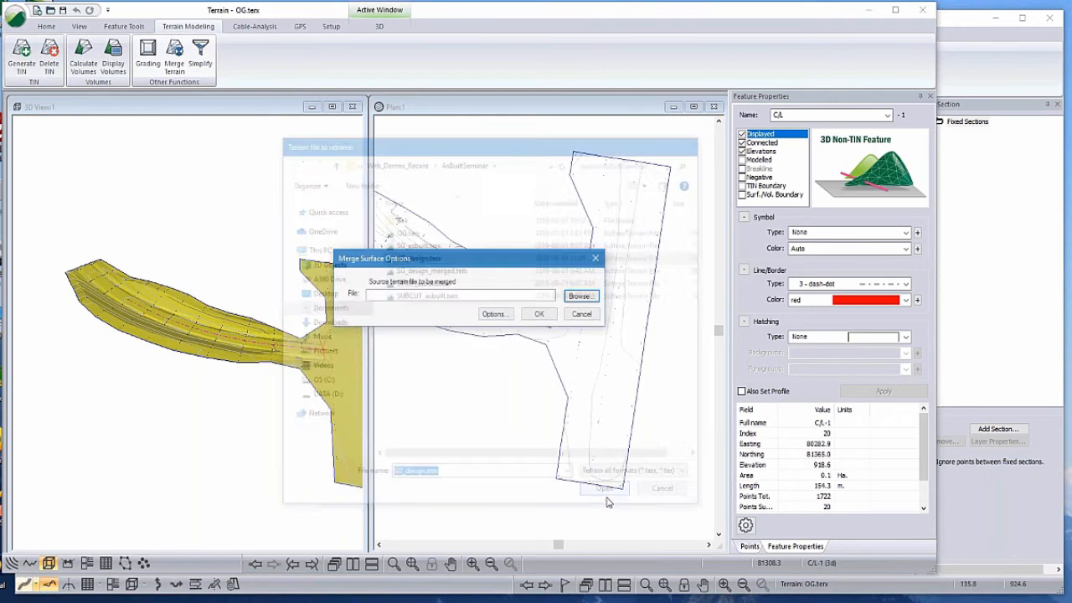
click(536, 314)
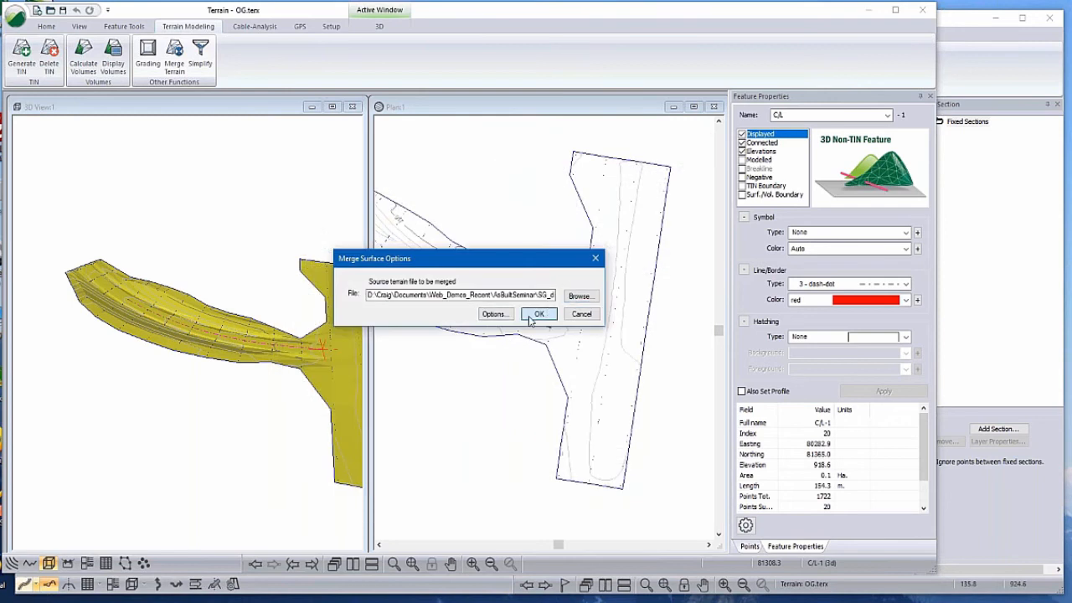
click(429, 322)
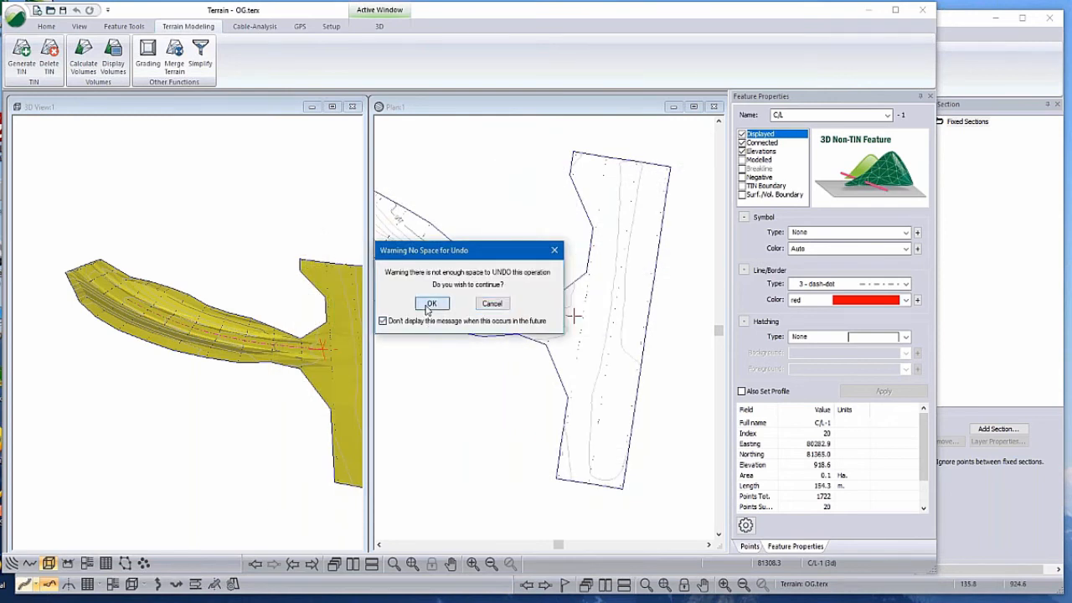
click(431, 303)
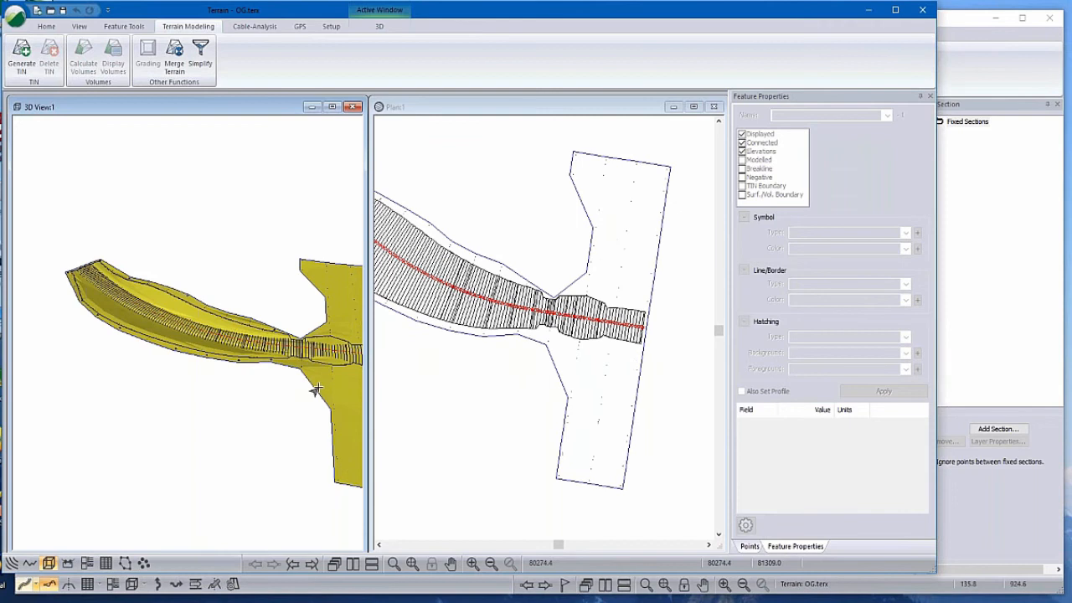
Generate the TIN for the merged terrain with major and minor contours turned off
mouse_move(312, 385)
mouse_down()
mouse_move(281, 379)
mouse_move(272, 365)
mouse_move(418, 338)
mouse_up()
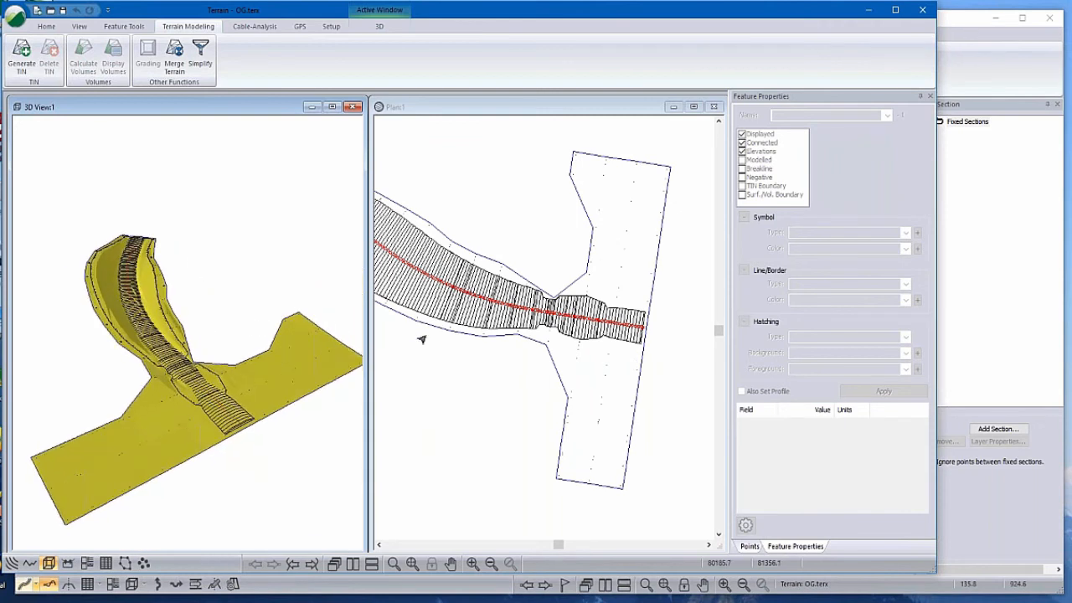
click(449, 354)
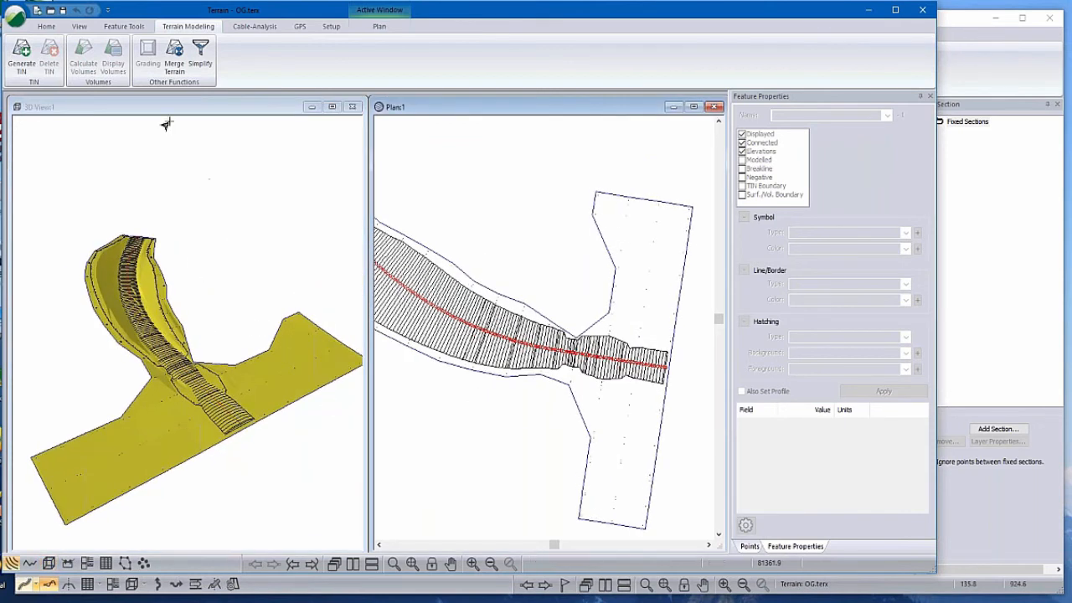
click(22, 52)
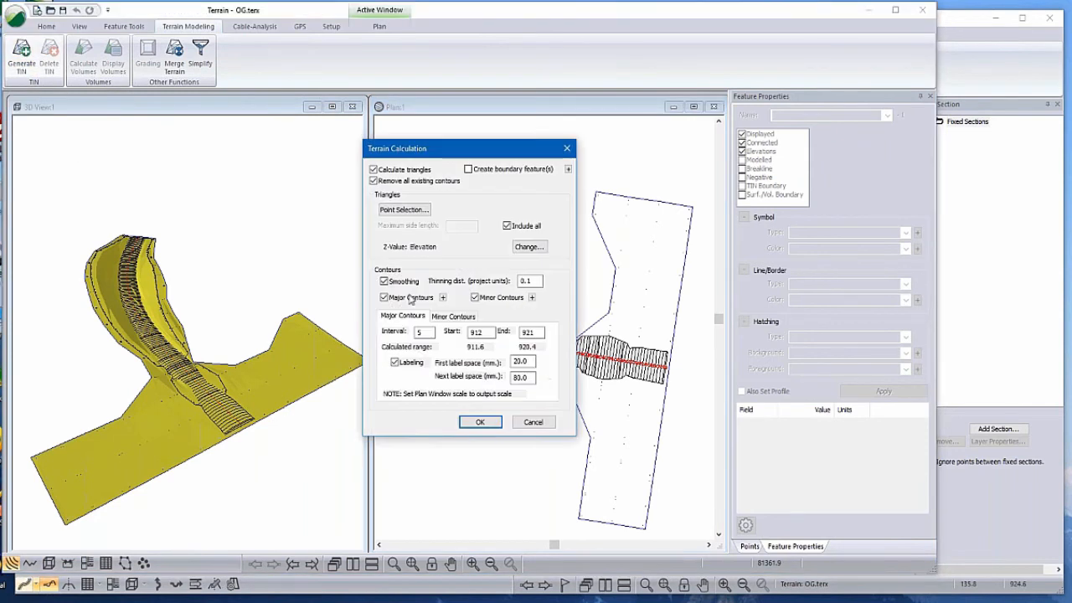
click(453, 315)
click(490, 303)
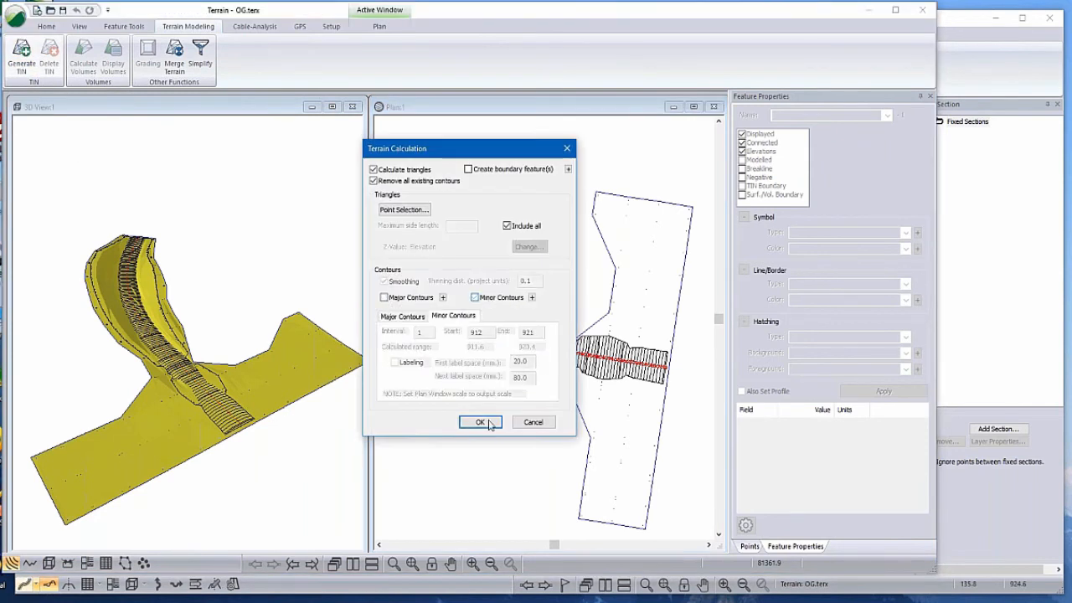
click(477, 422)
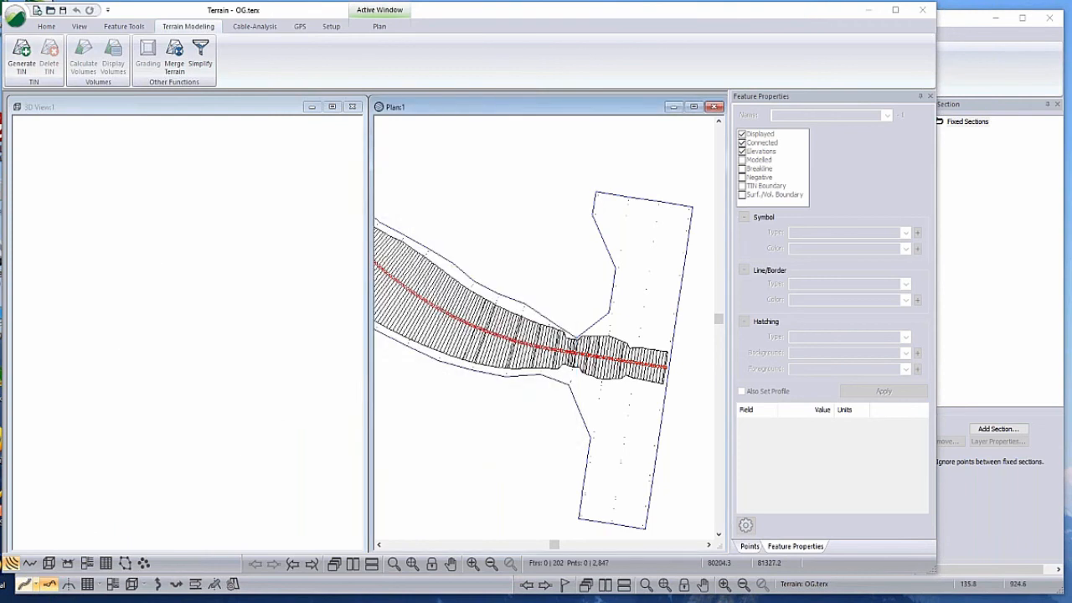
drag(234, 397, 228, 366)
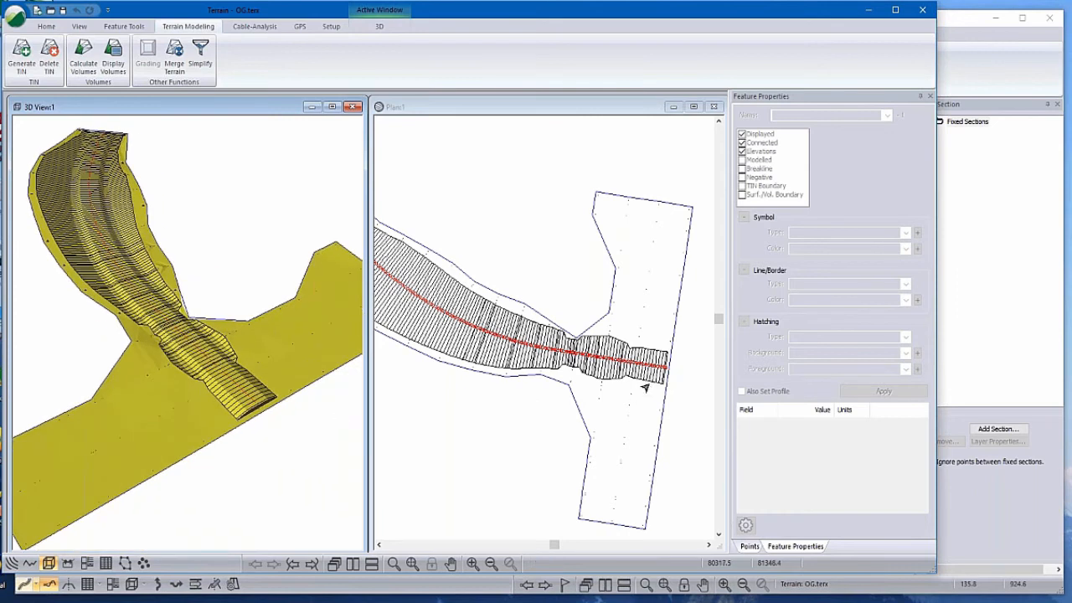
Inspect the STN_298.0 cross-section and C-Line centerline features at the intersection end of the plan view
scroll(632, 362, up, 4)
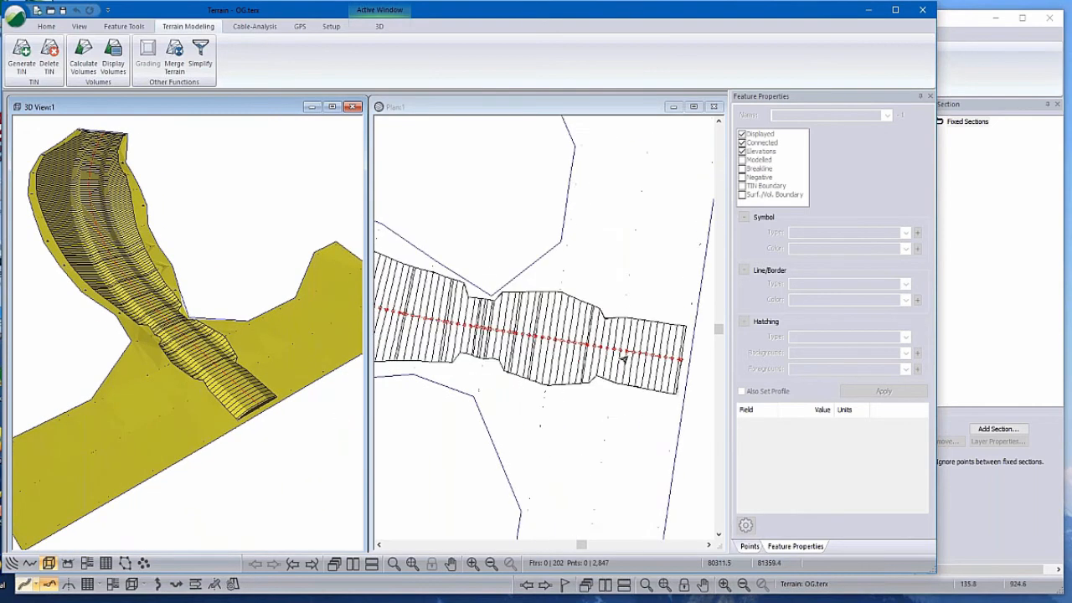
click(622, 357)
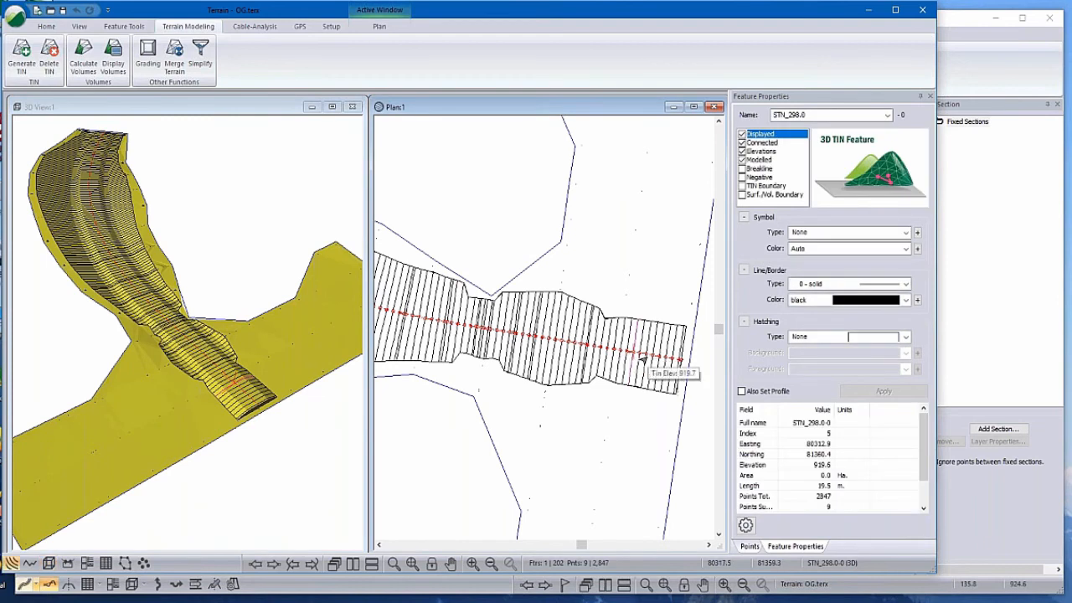
click(643, 357)
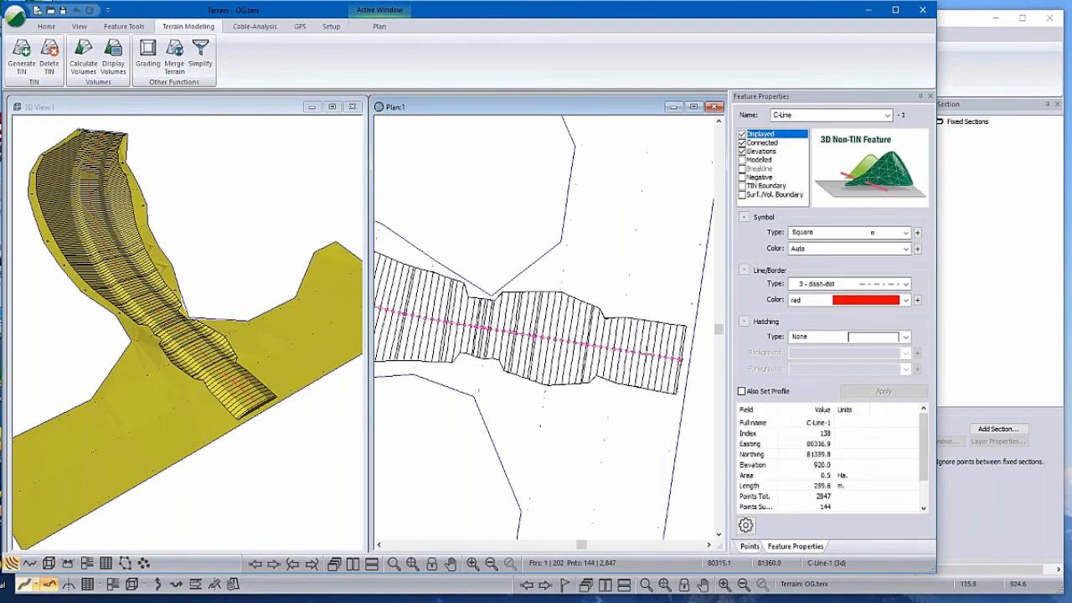
scroll(557, 292, up, 2)
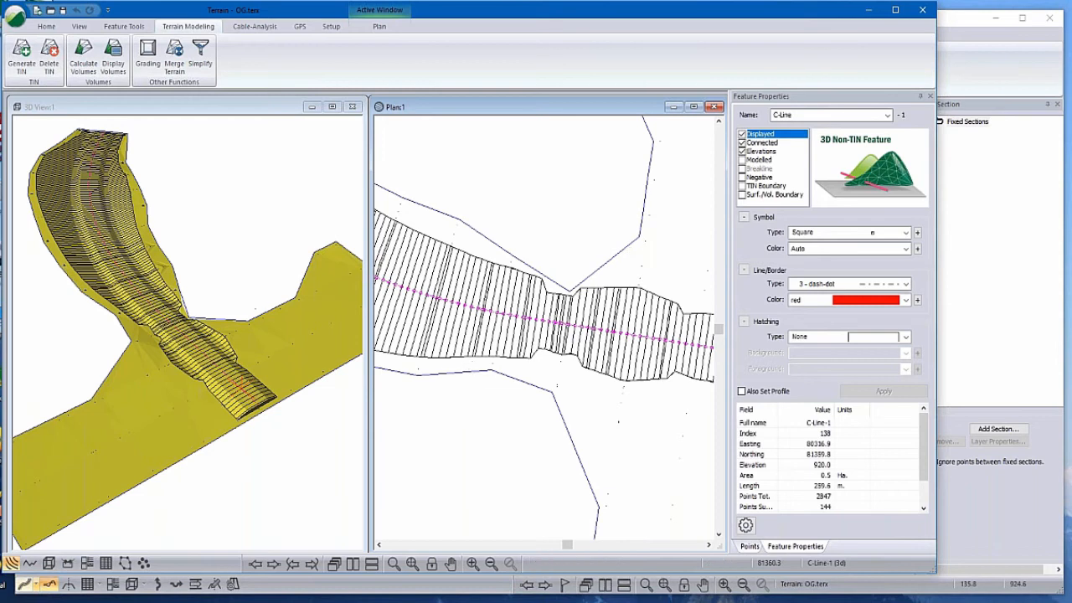
Save the merged terrain as SG_design_merged.terx in the AsBuiltSeminar folder, replacing the existing file
click(14, 18)
click(50, 126)
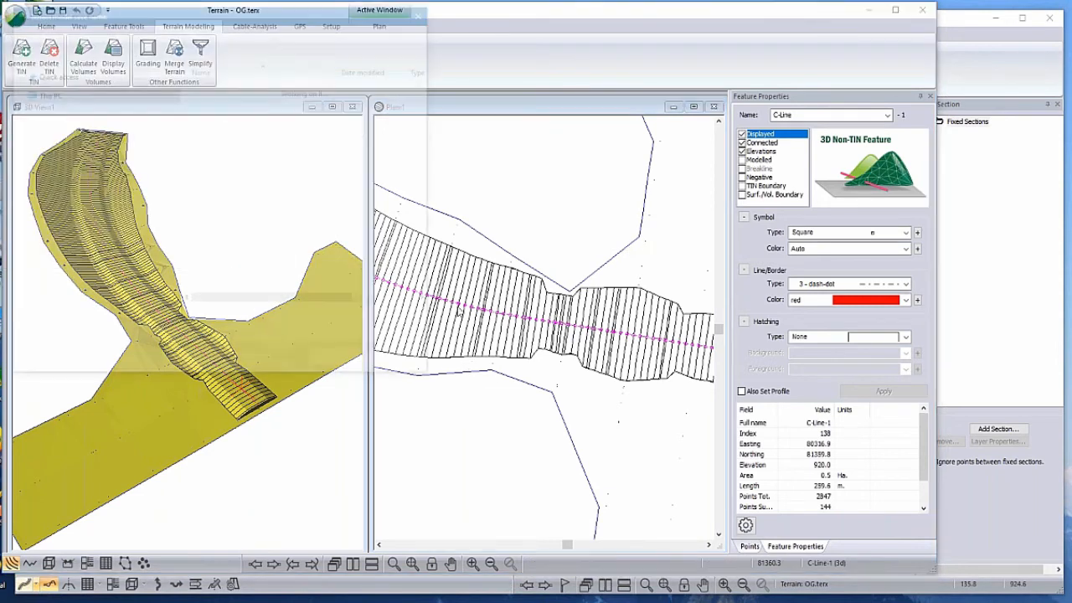
click(239, 138)
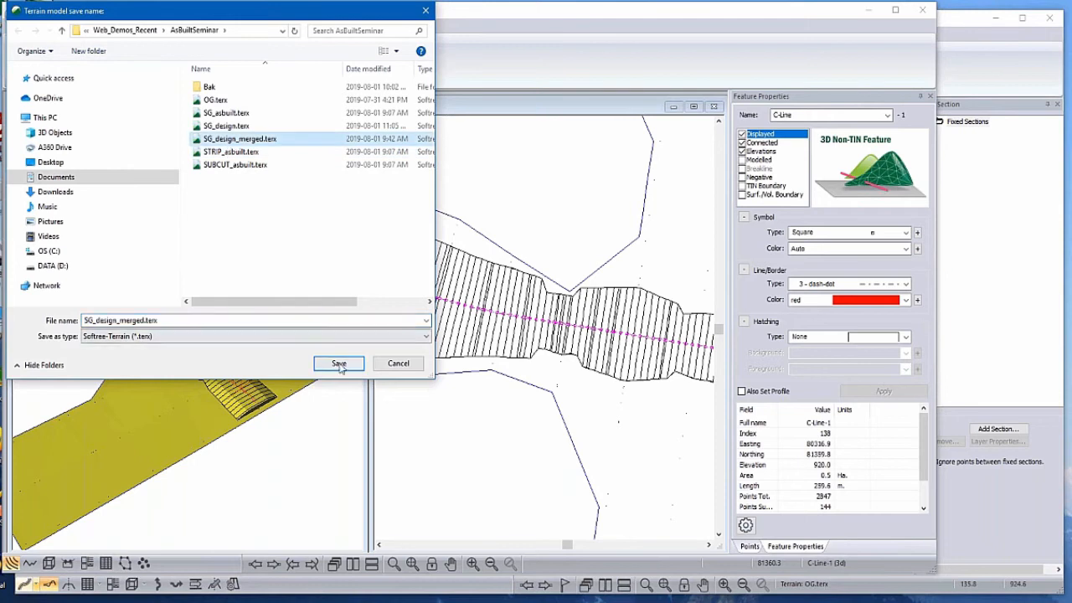
click(339, 364)
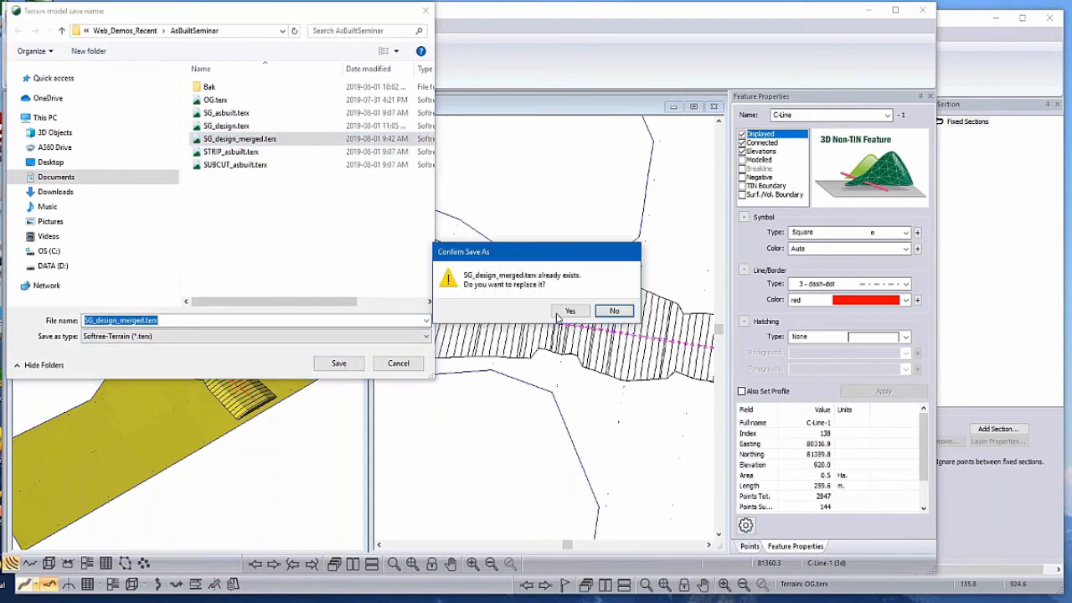
click(572, 312)
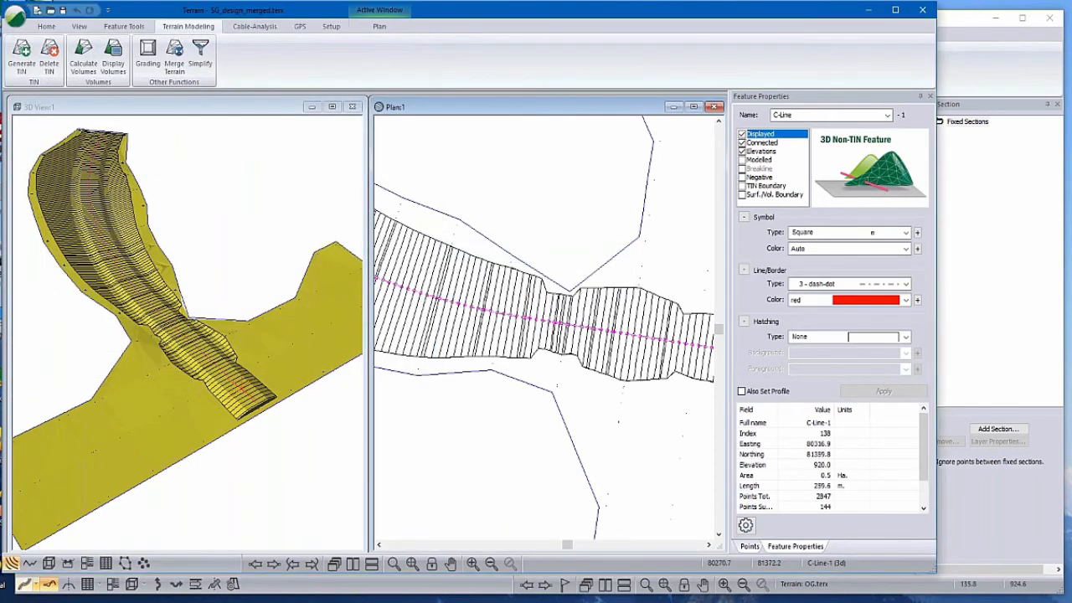
Set up a volume calculation between two surfaces, using SG_asbuilt.terx as Surface B against the merged design terrain
mouse_move(286, 372)
mouse_down()
mouse_move(301, 359)
mouse_move(257, 376)
mouse_move(271, 369)
mouse_up()
scroll(507, 369, down, 5)
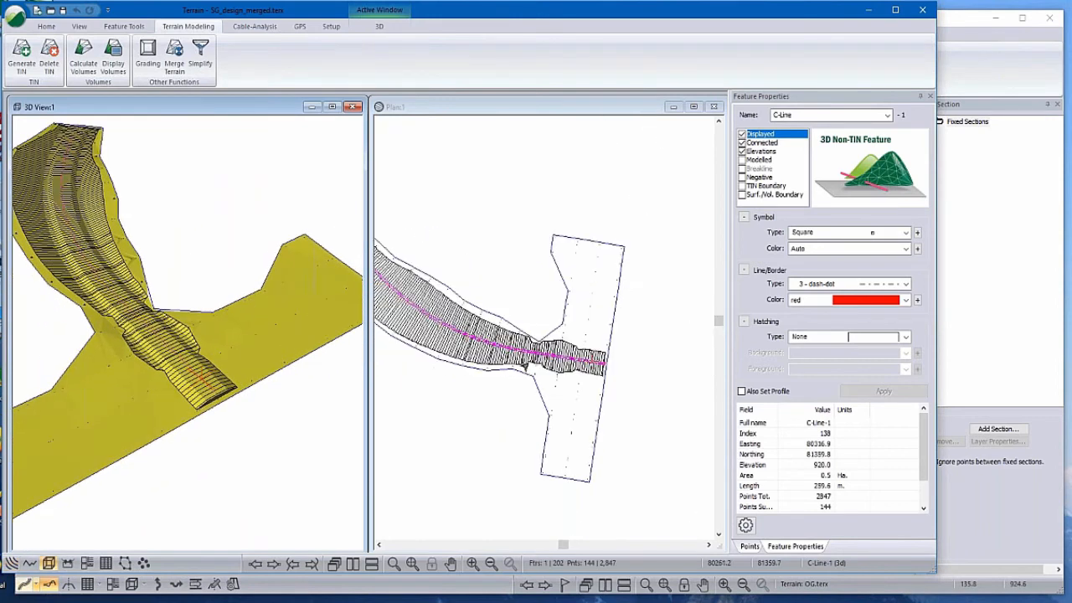
drag(270, 345, 263, 306)
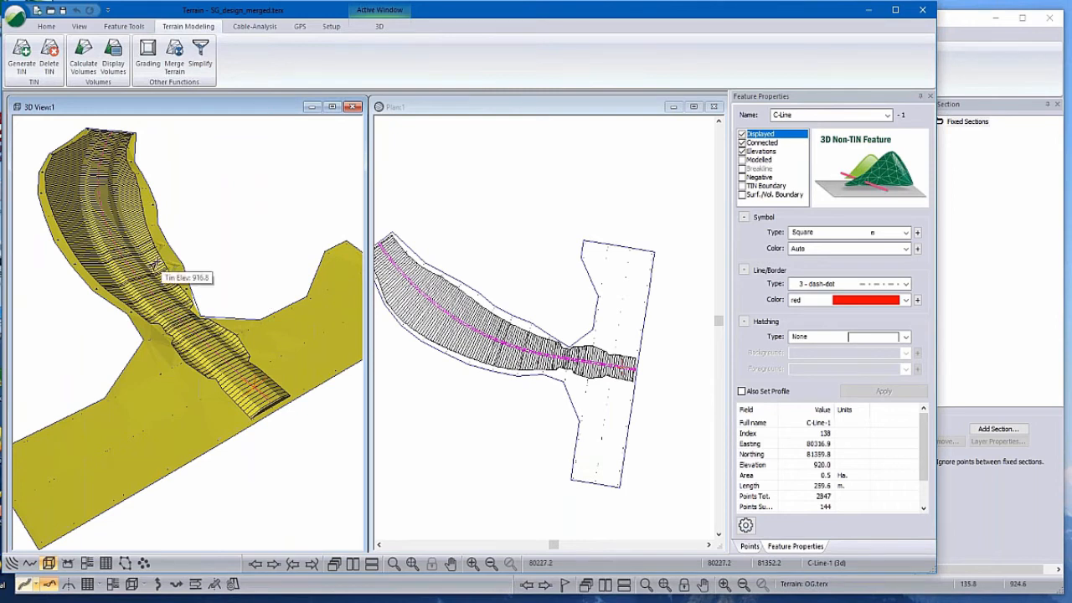
click(84, 56)
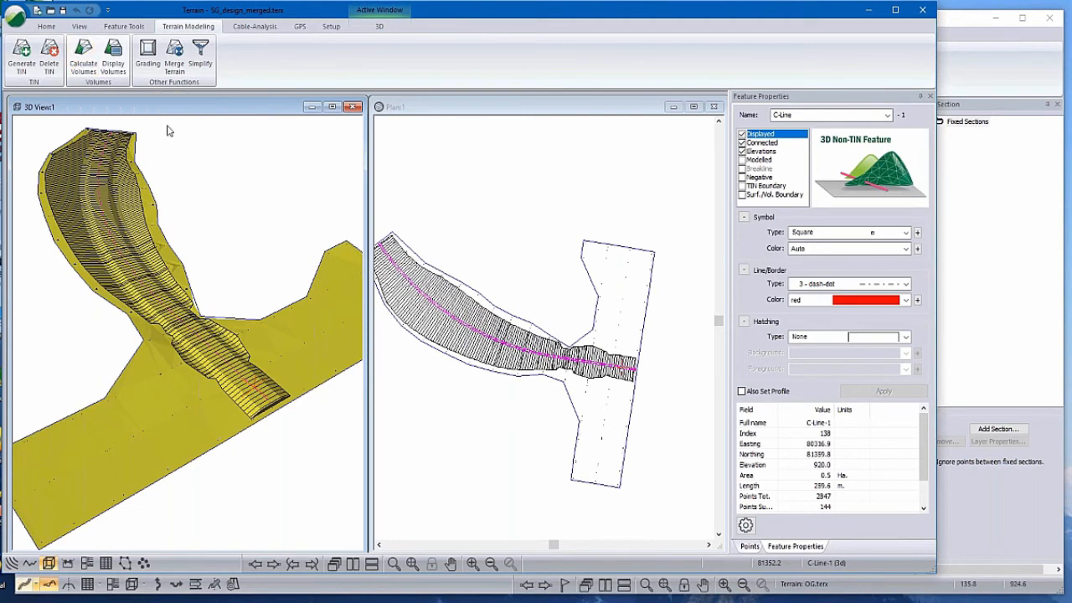
click(614, 282)
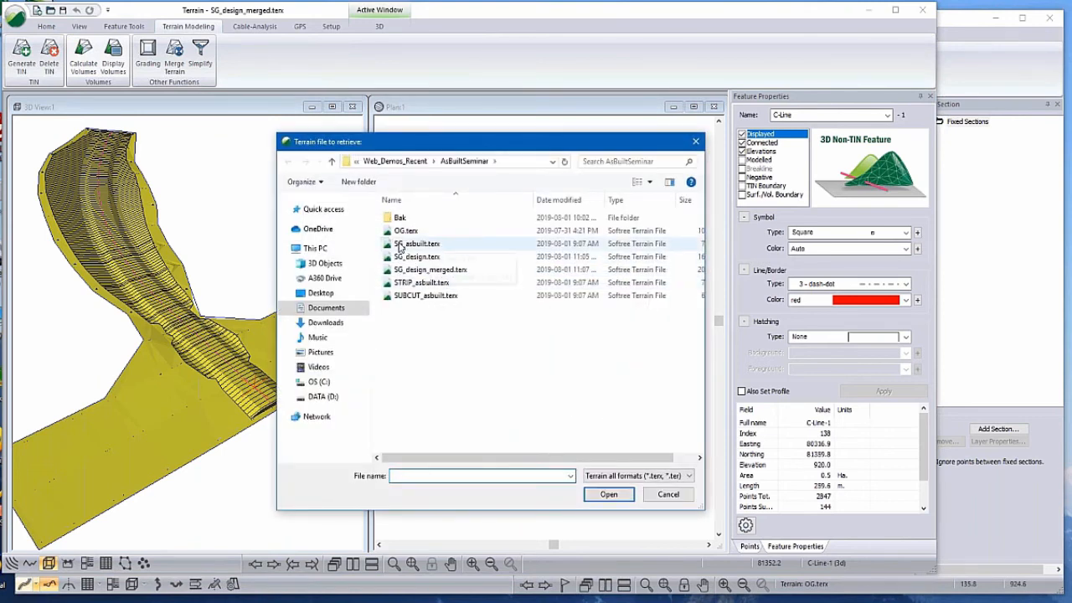
click(401, 244)
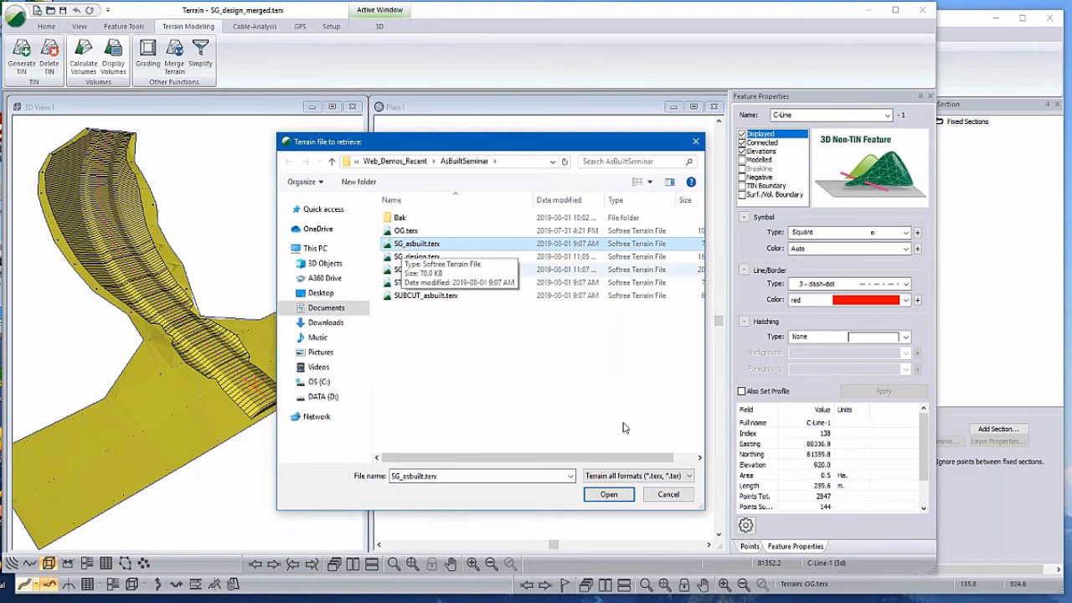
click(595, 495)
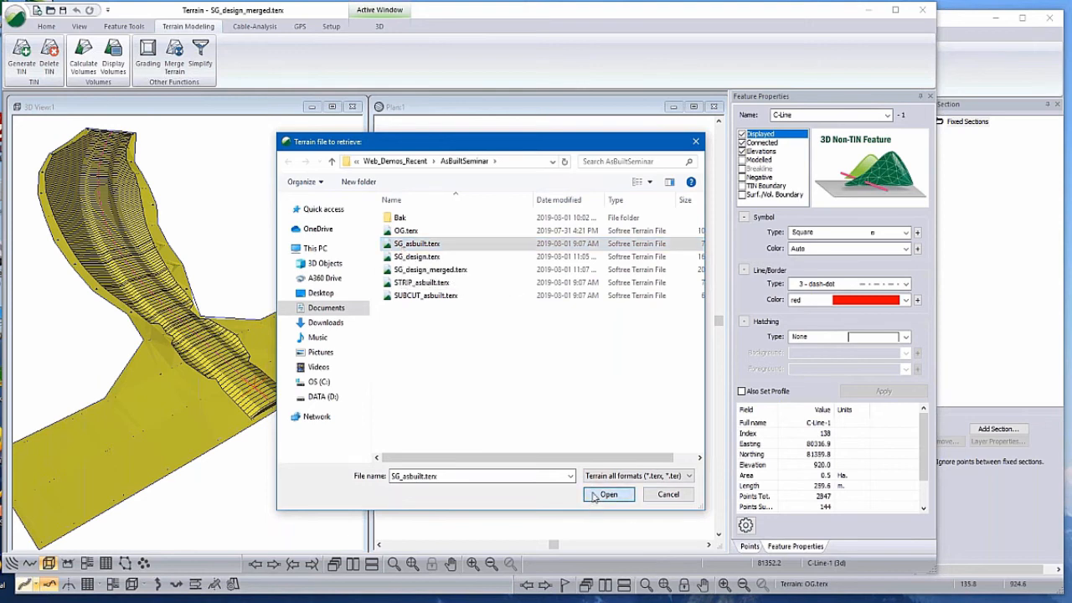
click(595, 495)
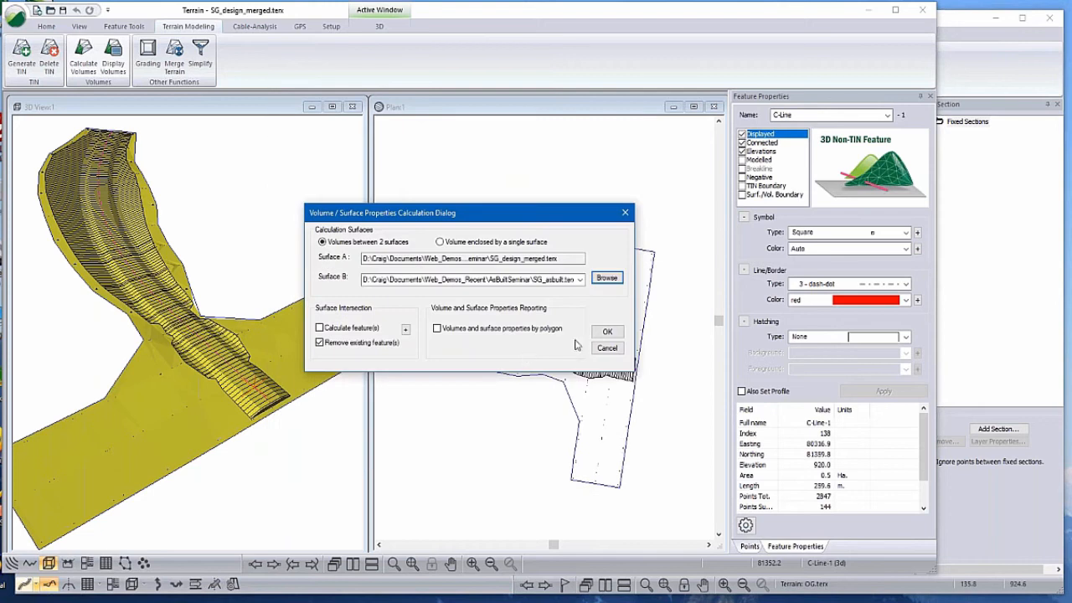
Calculate the volumes between the two surfaces, review the total fill and cut in the report, and close it
click(608, 336)
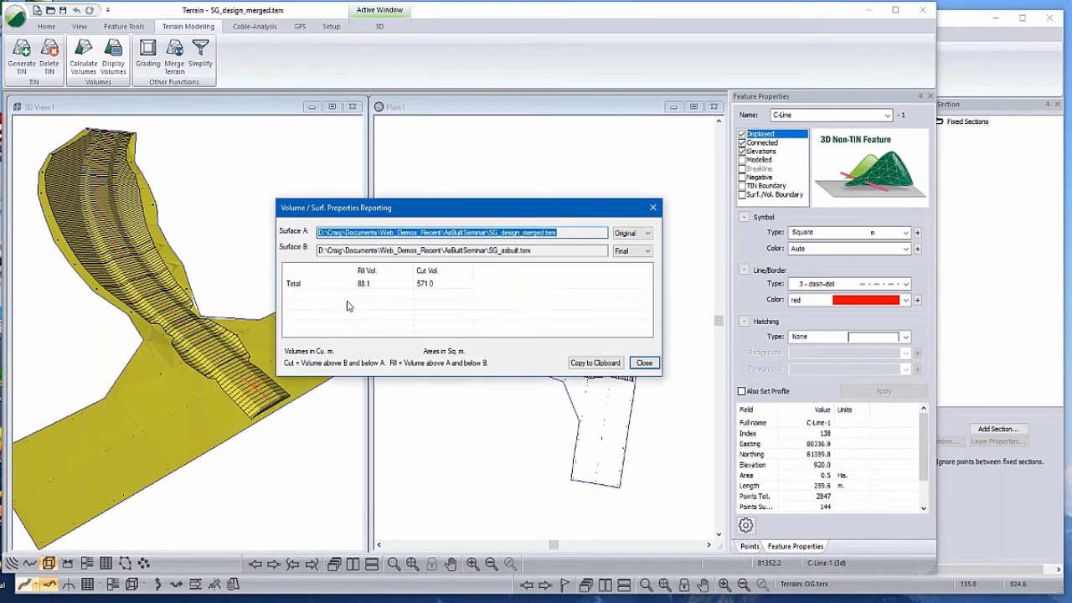
click(364, 290)
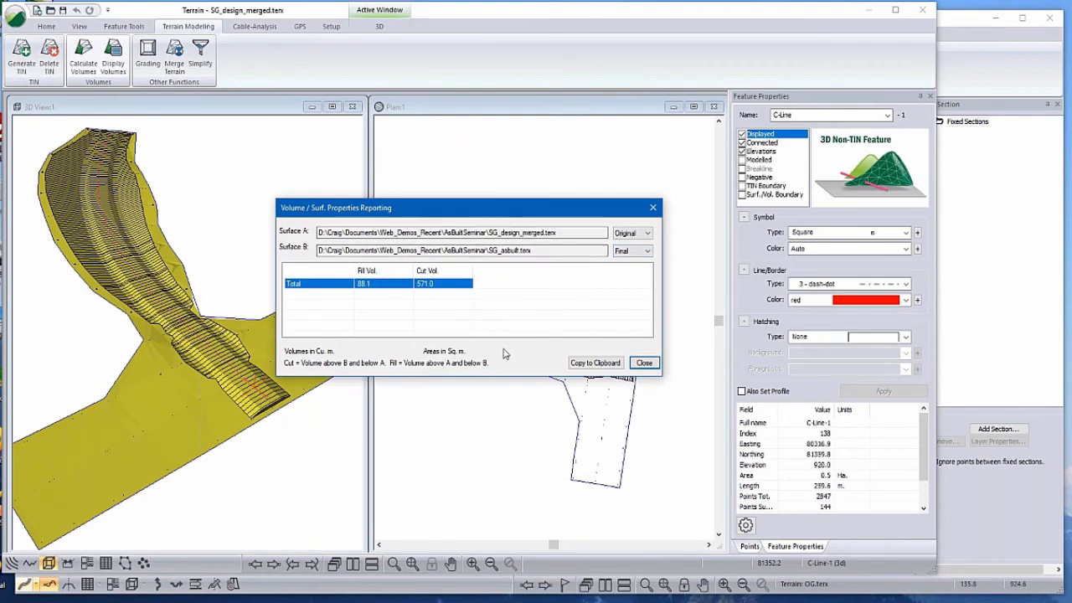
click(650, 365)
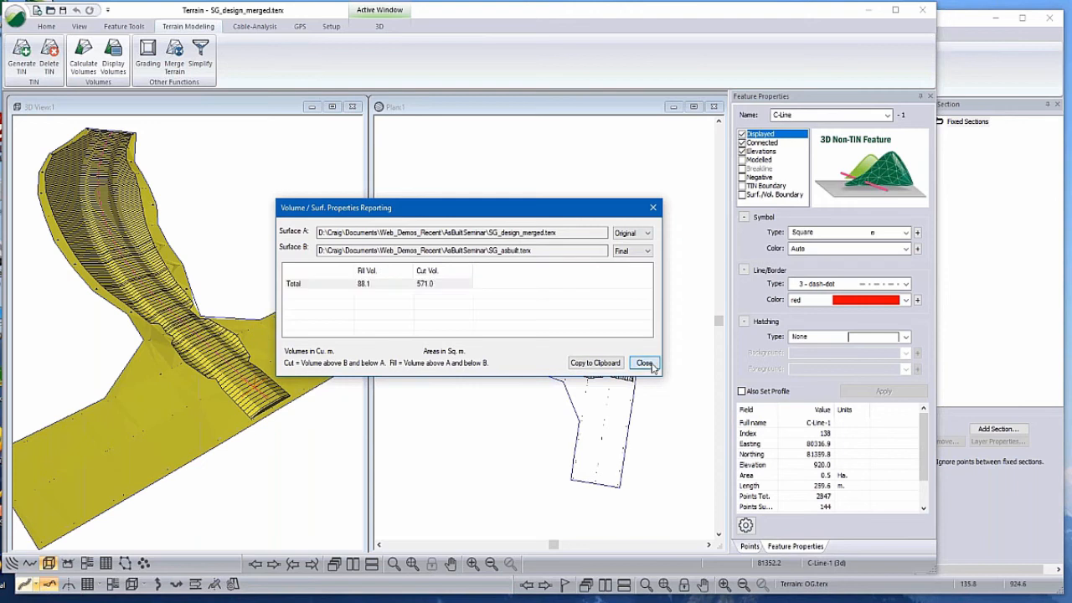
click(645, 363)
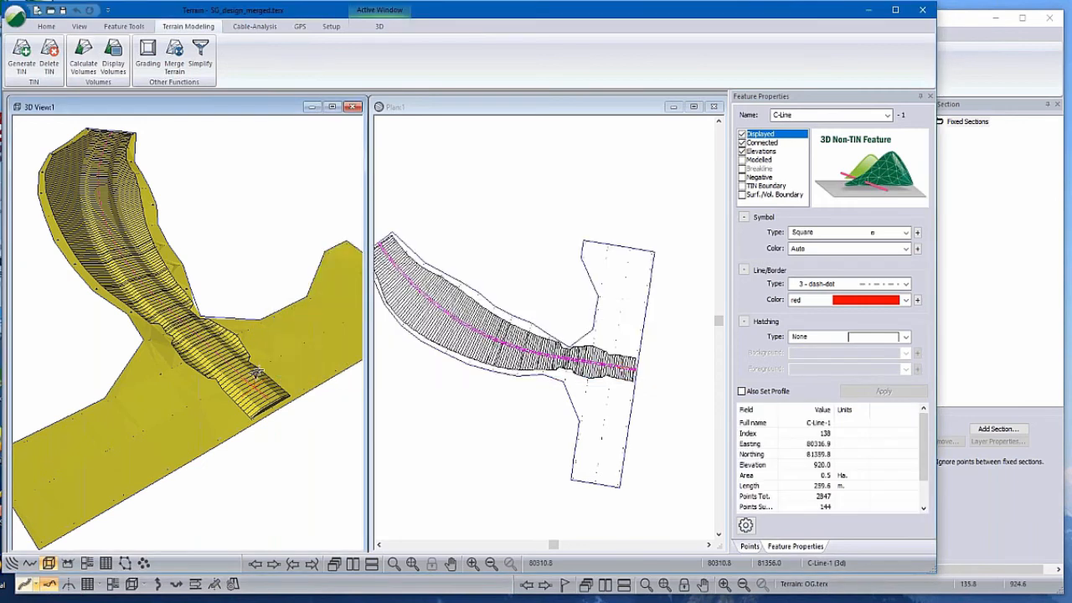
Add SG_asbuilt.terx as a background display file in the 3D view's options
middle_drag(256, 374, 206, 352)
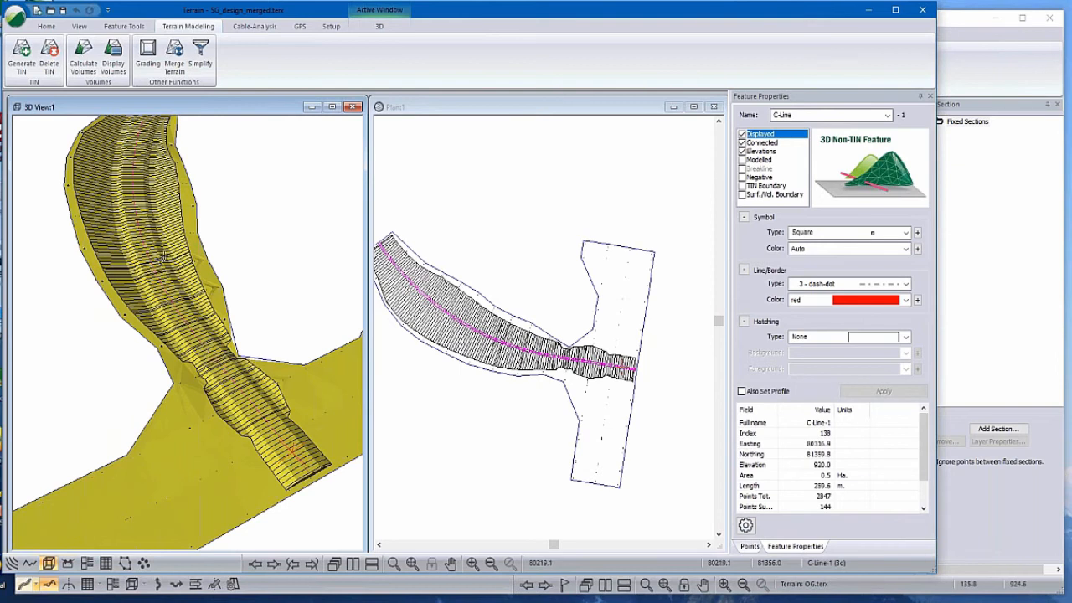
middle_drag(162, 257, 202, 281)
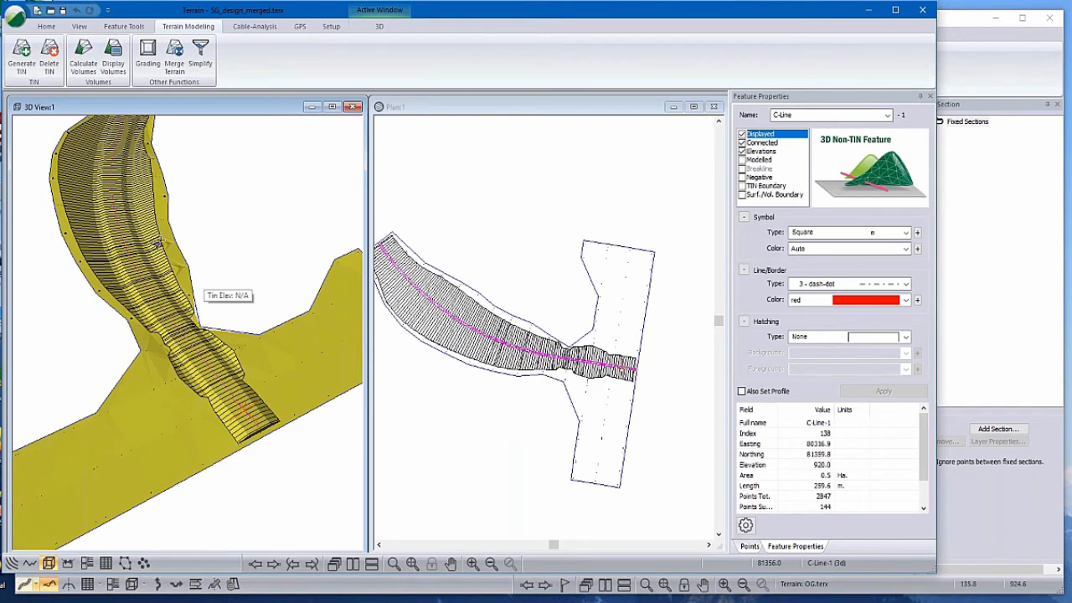
middle_drag(79, 294, 208, 335)
right_click(237, 208)
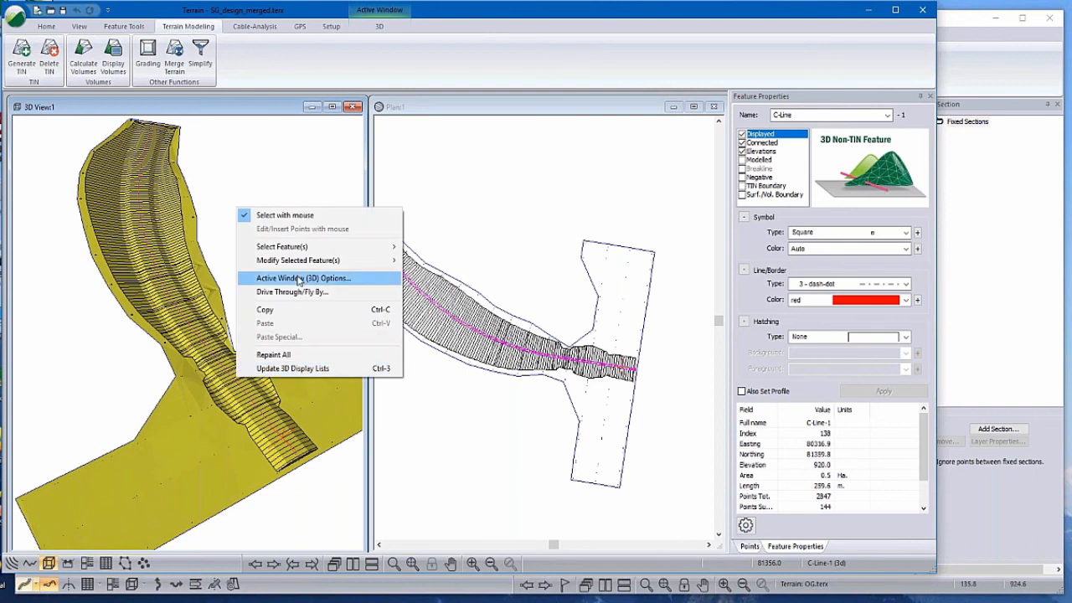
click(299, 279)
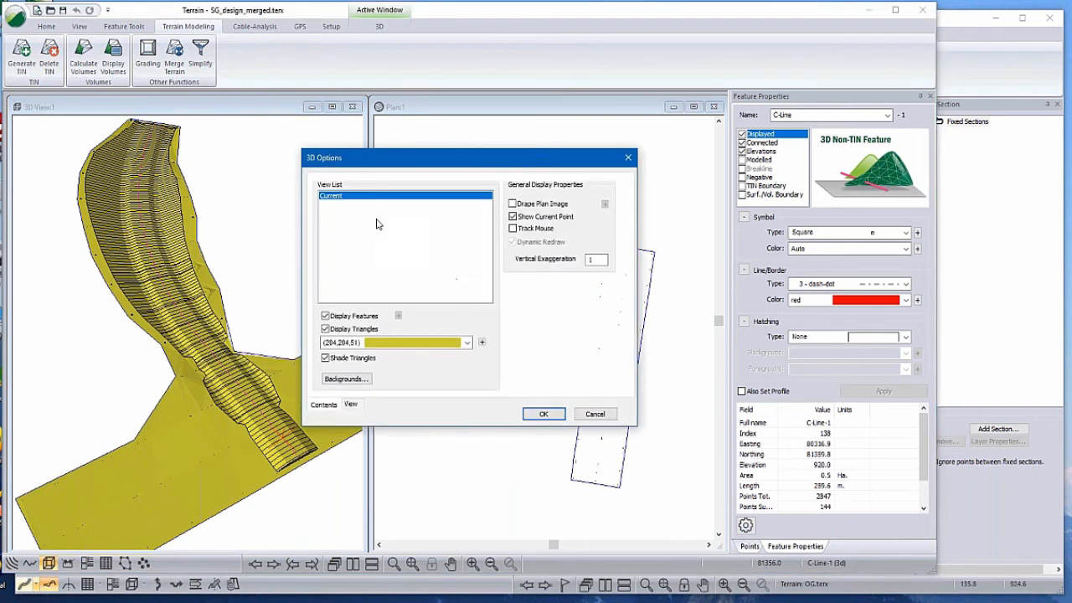
click(347, 379)
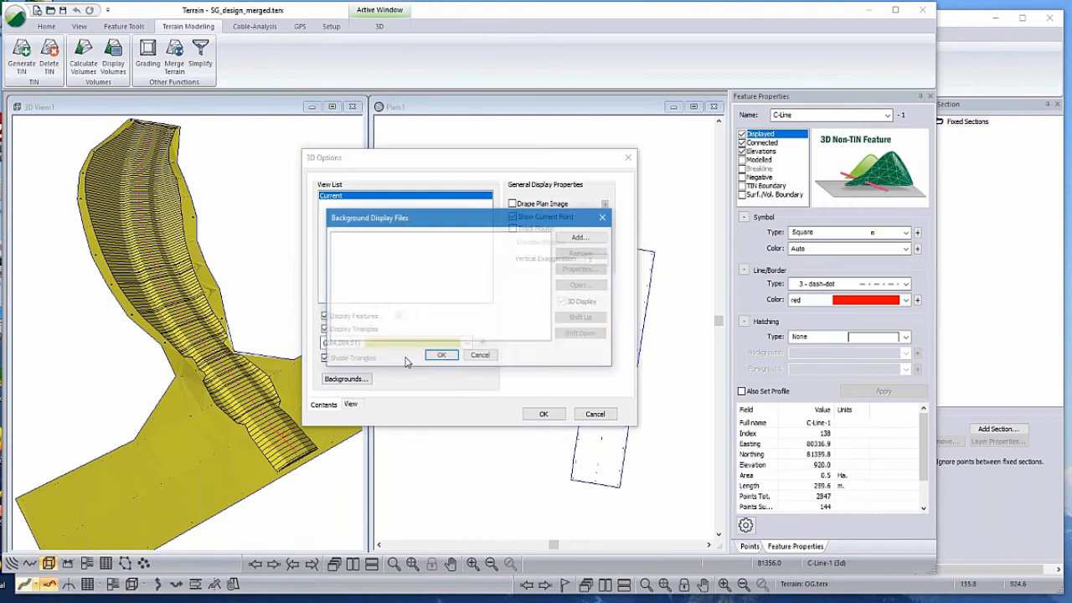
click(582, 237)
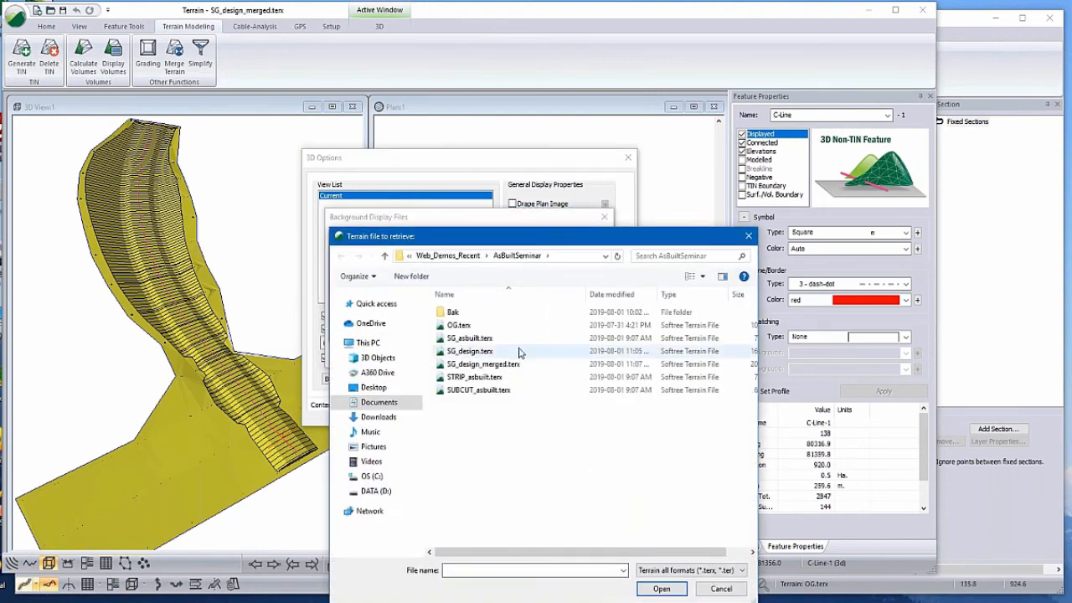
click(484, 339)
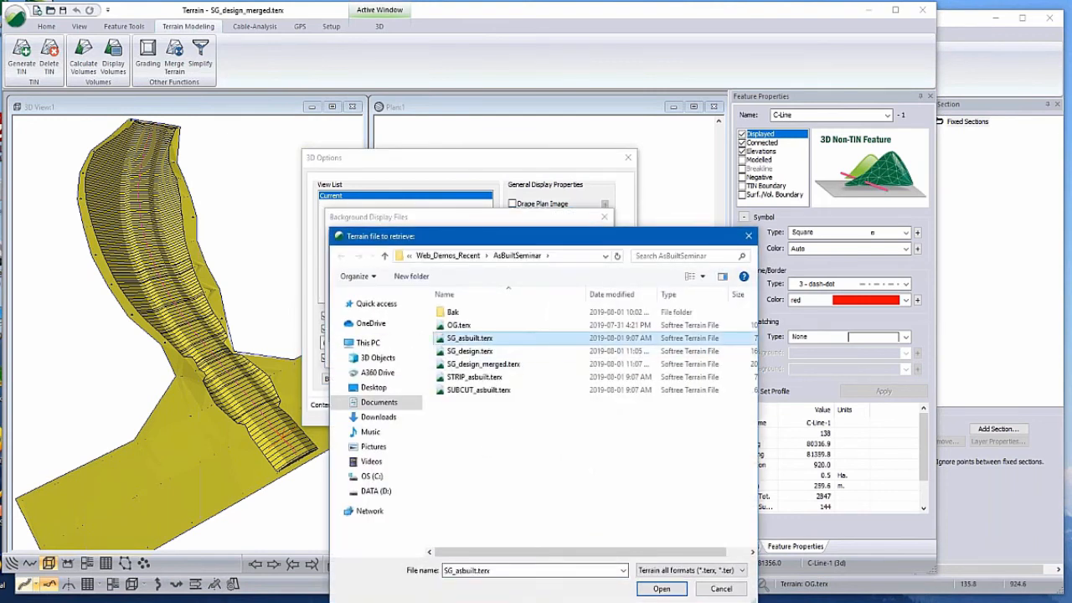
click(662, 590)
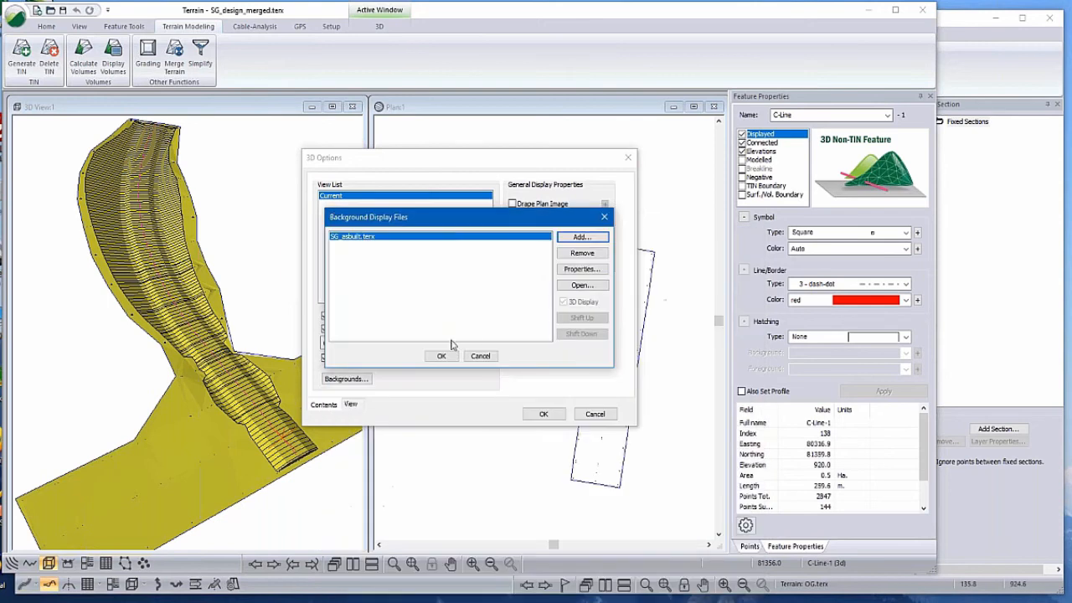
click(445, 358)
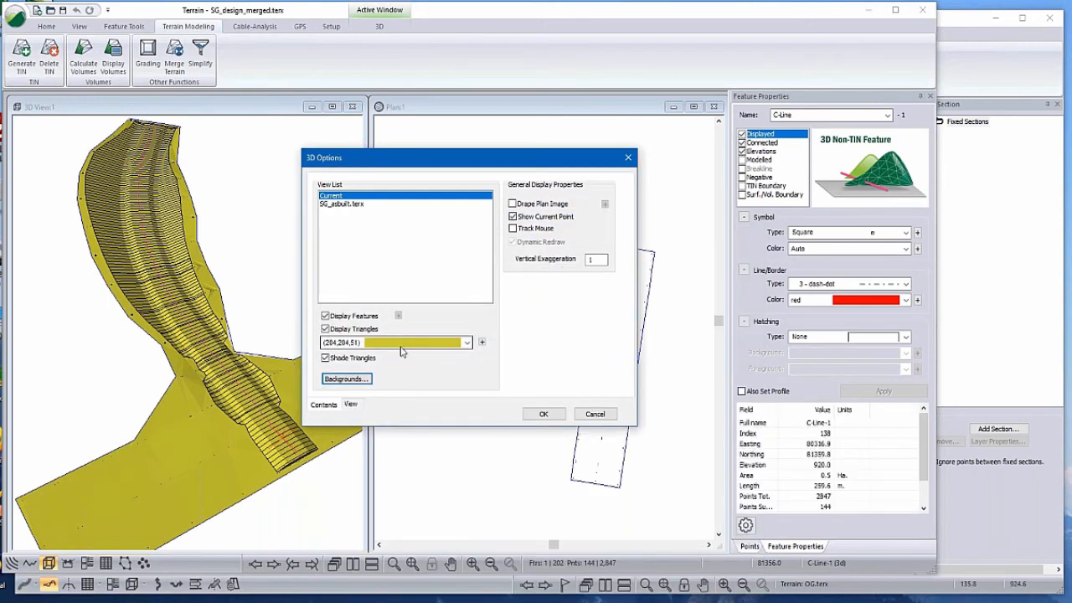
Display the SG_asbuilt.terx background in the 3D view with shaded orange (255,128,64) triangles
click(400, 343)
click(386, 259)
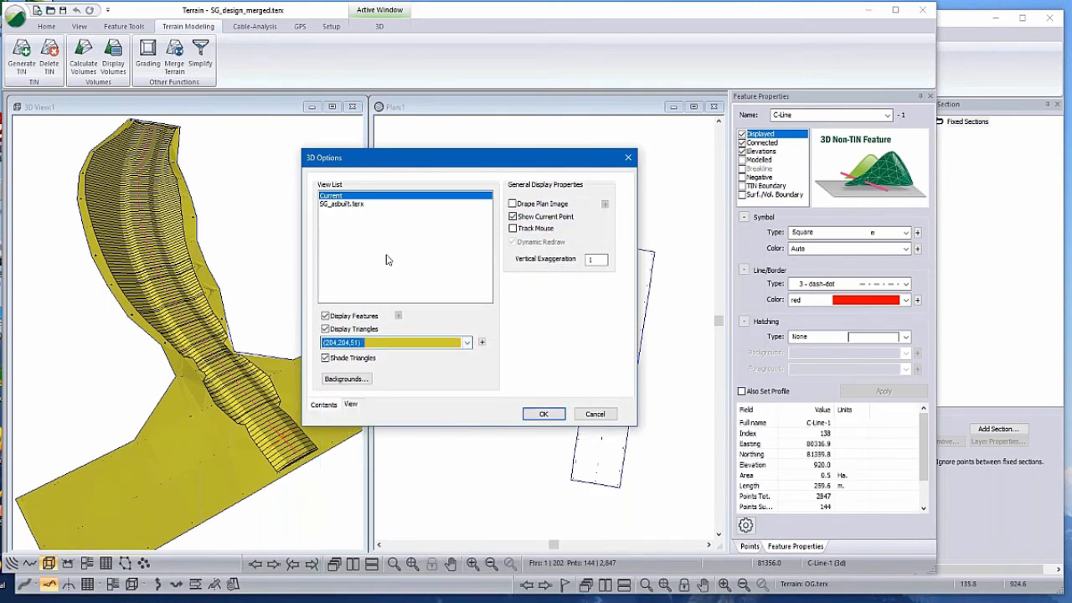
click(360, 205)
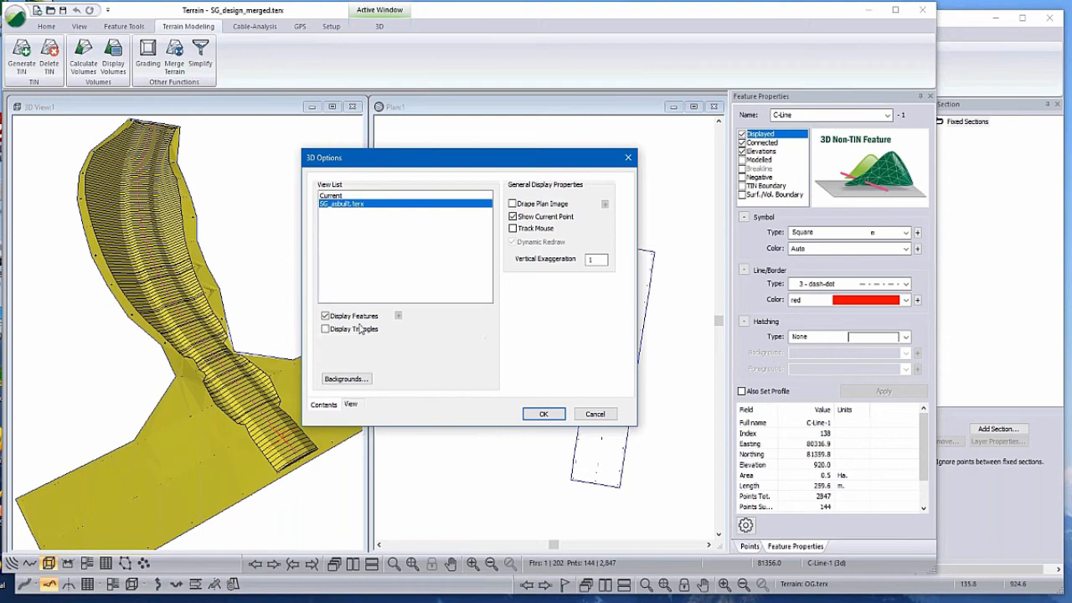
click(361, 330)
click(363, 343)
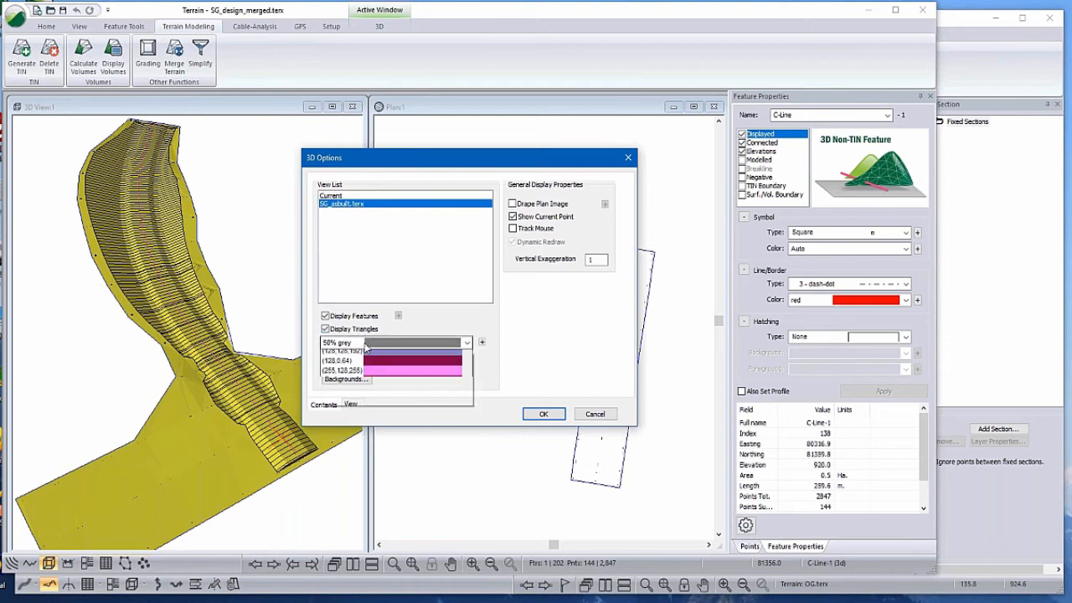
click(377, 444)
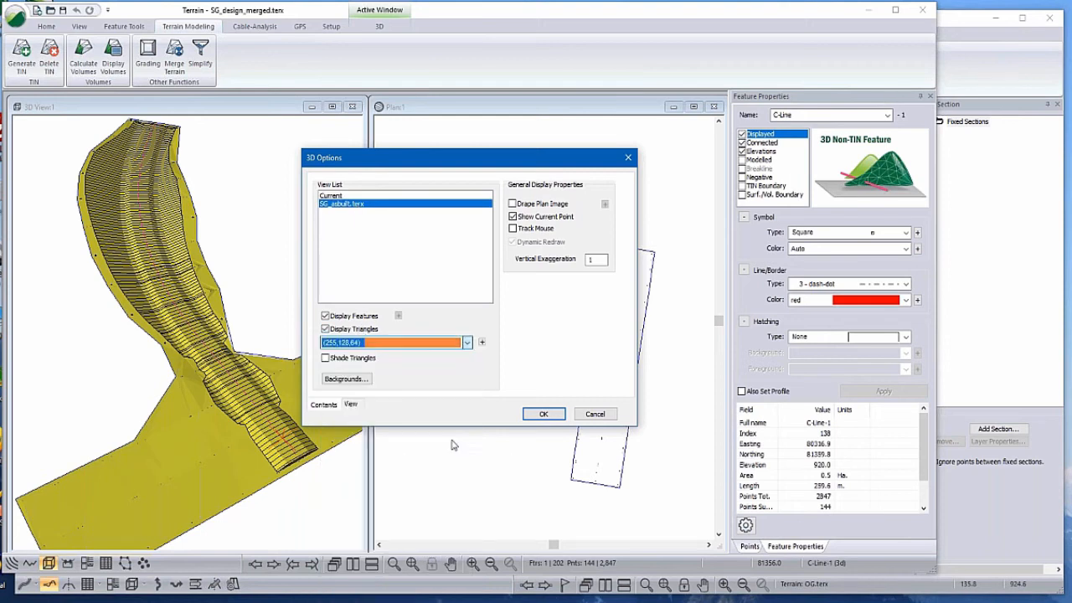
click(355, 359)
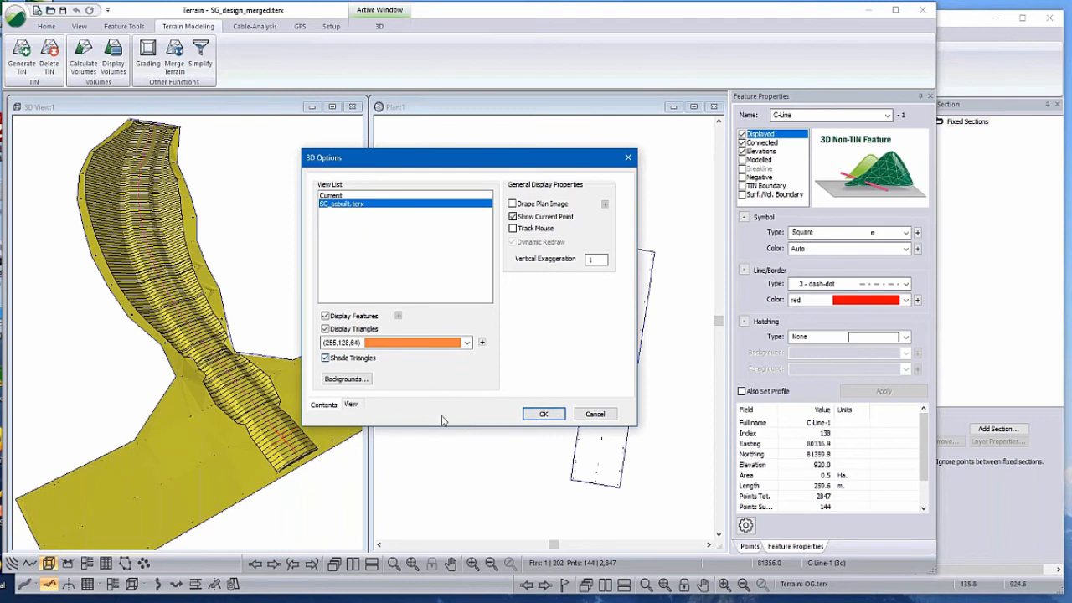
click(546, 416)
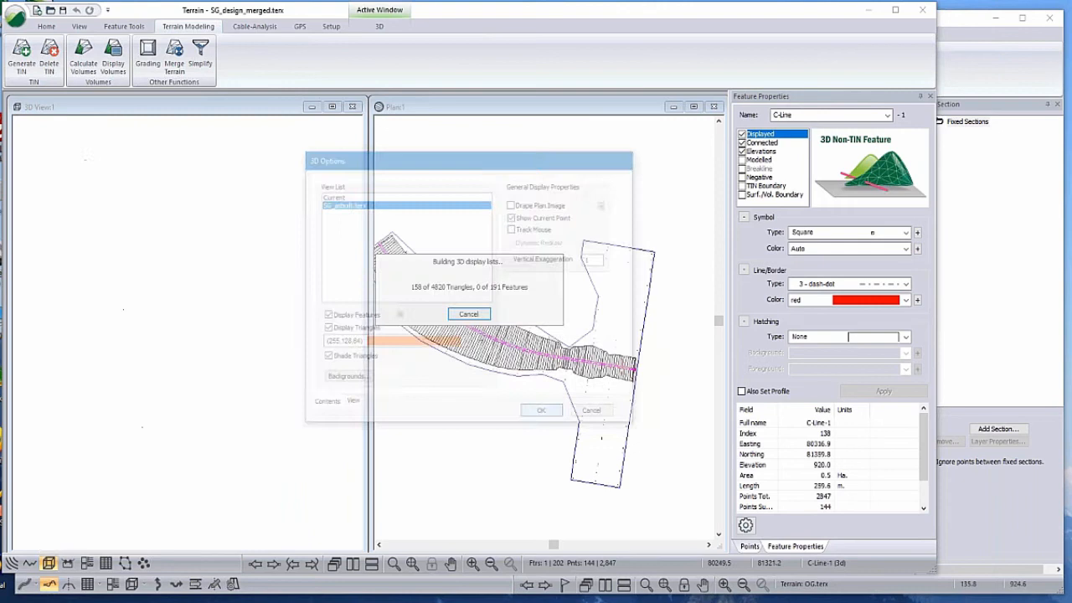
drag(201, 407, 178, 304)
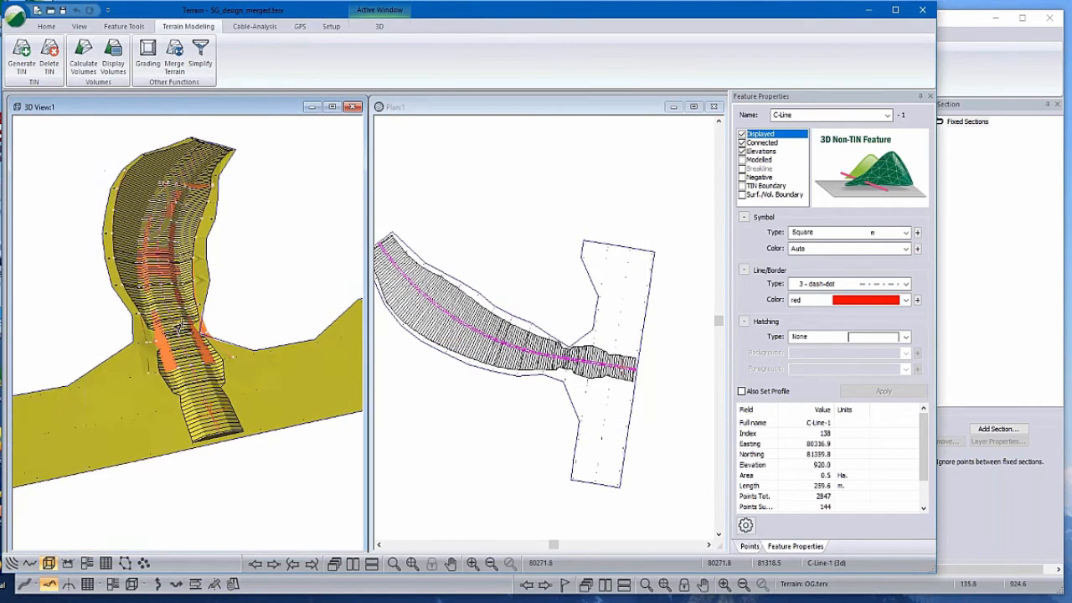
Set up a new draped C-Line feature with Modelled on and Elevations off
scroll(180, 325, up, 3)
middle_drag(189, 377, 202, 397)
mouse_move(216, 393)
mouse_down()
mouse_move(206, 394)
mouse_move(224, 397)
mouse_up()
scroll(575, 422, up, 5)
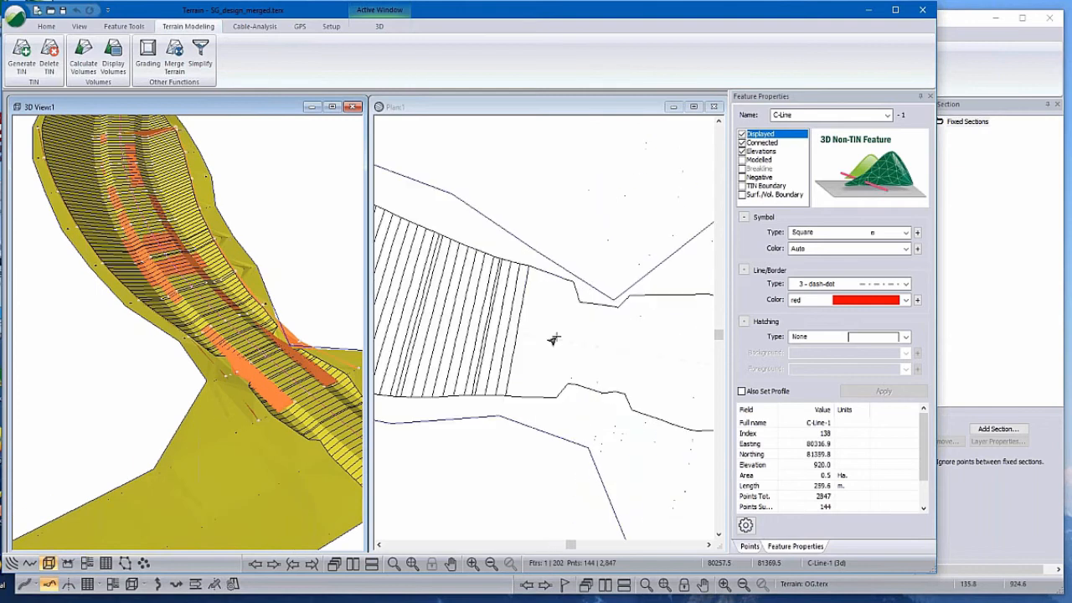
middle_drag(597, 370, 568, 409)
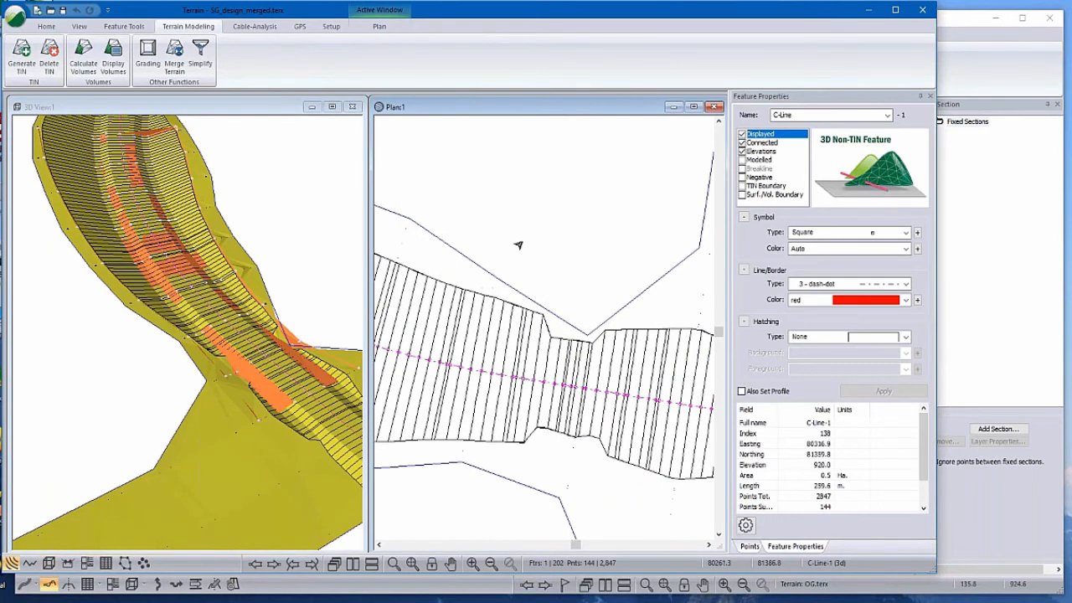
right_click(481, 209)
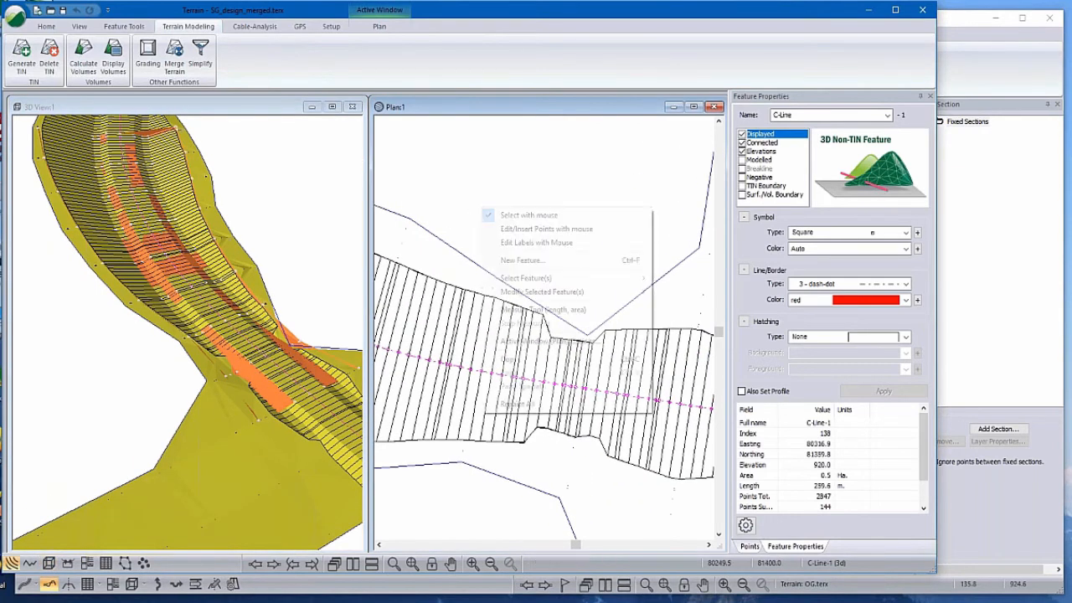
click(514, 261)
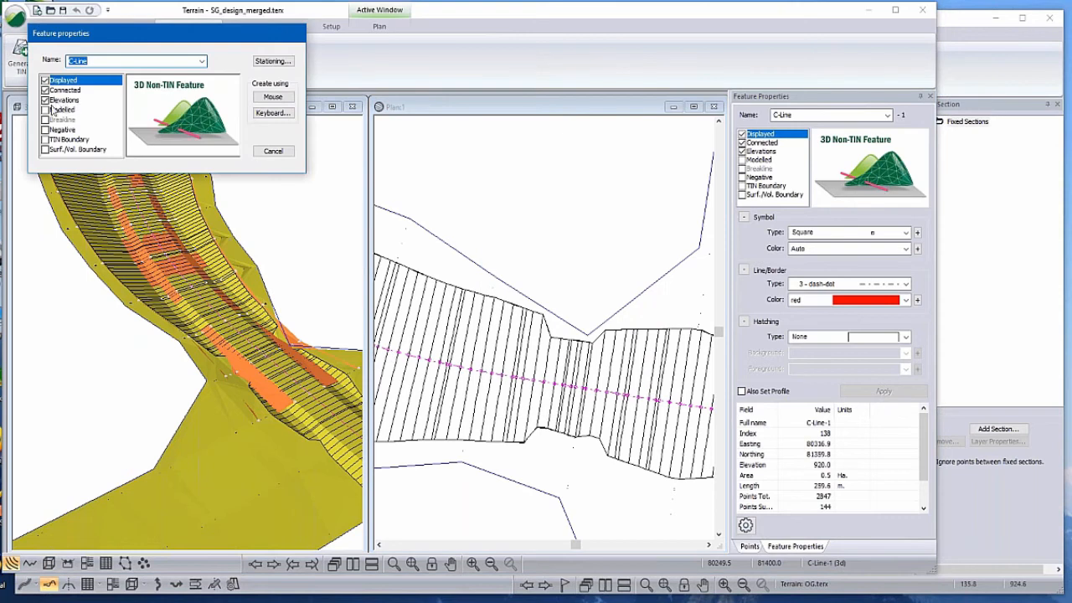
click(47, 111)
click(54, 101)
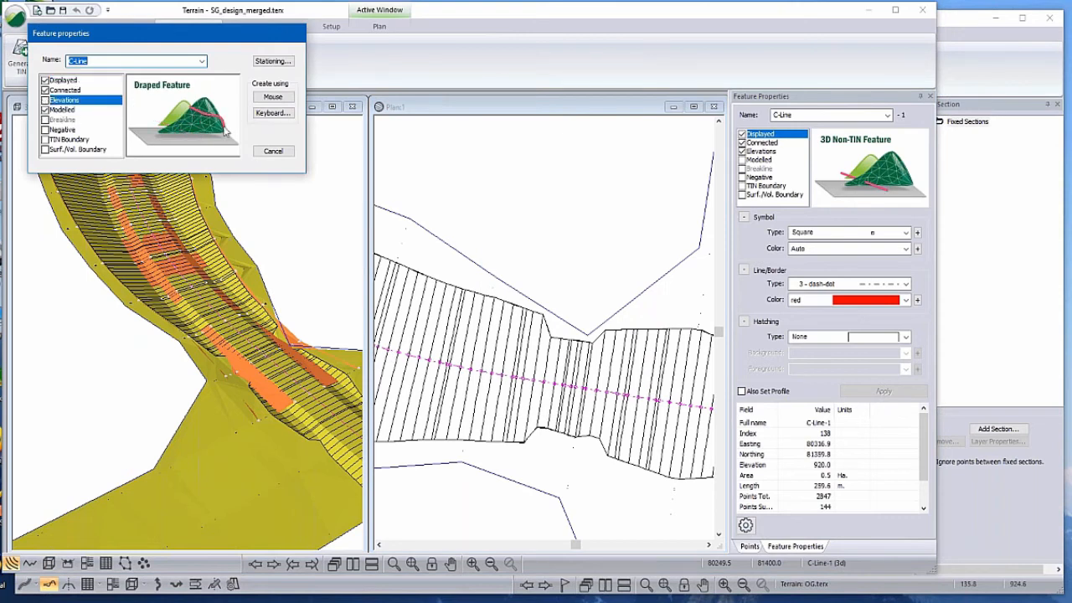
Draw the draped feature in plan as a line about 33 m long, crossing the full width of the road corridor
click(273, 98)
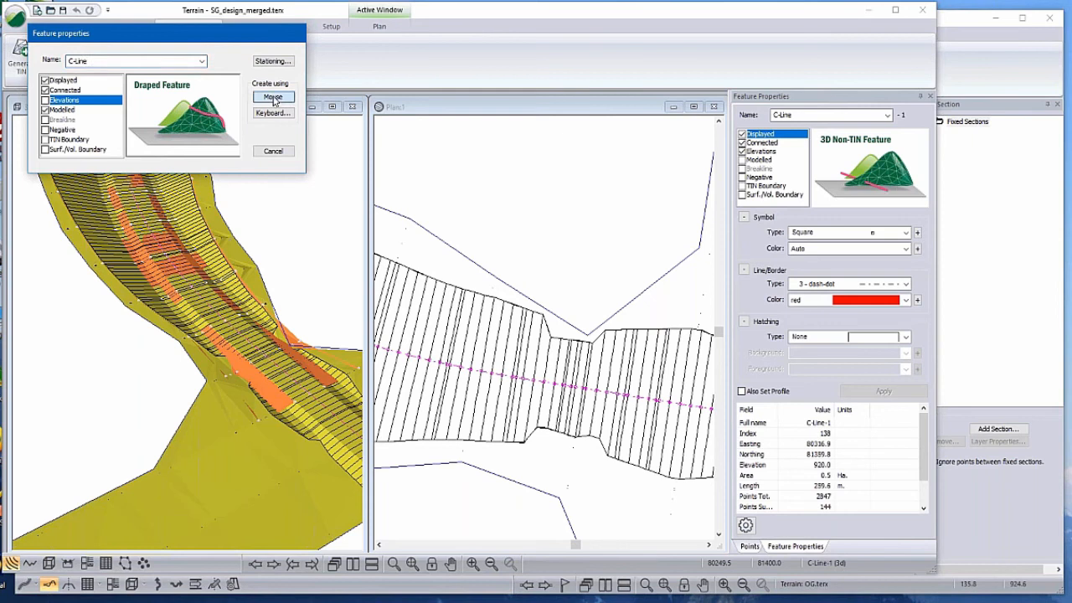
click(443, 453)
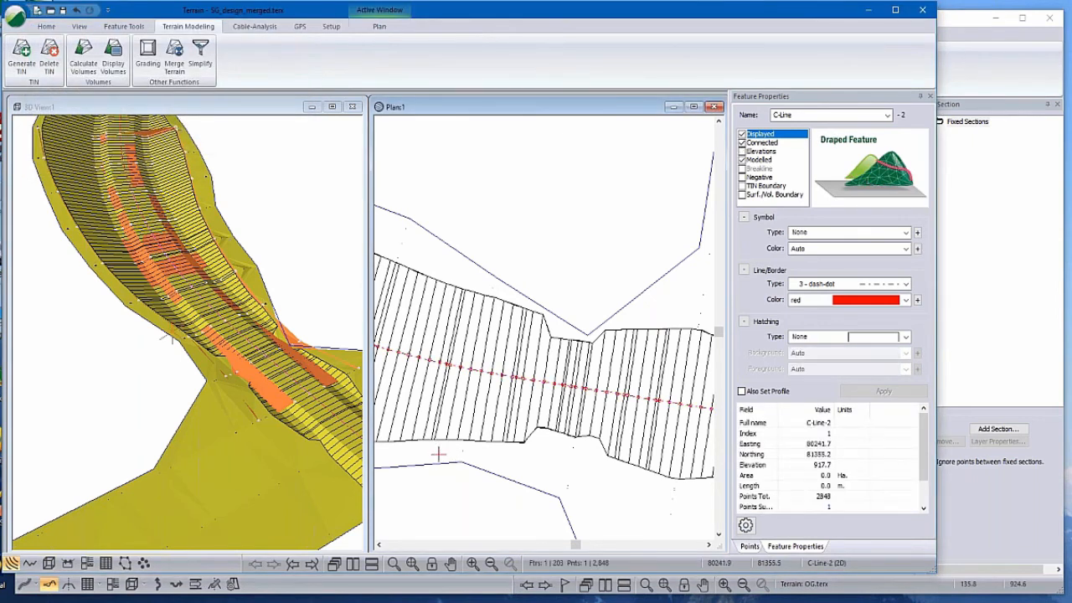
click(478, 278)
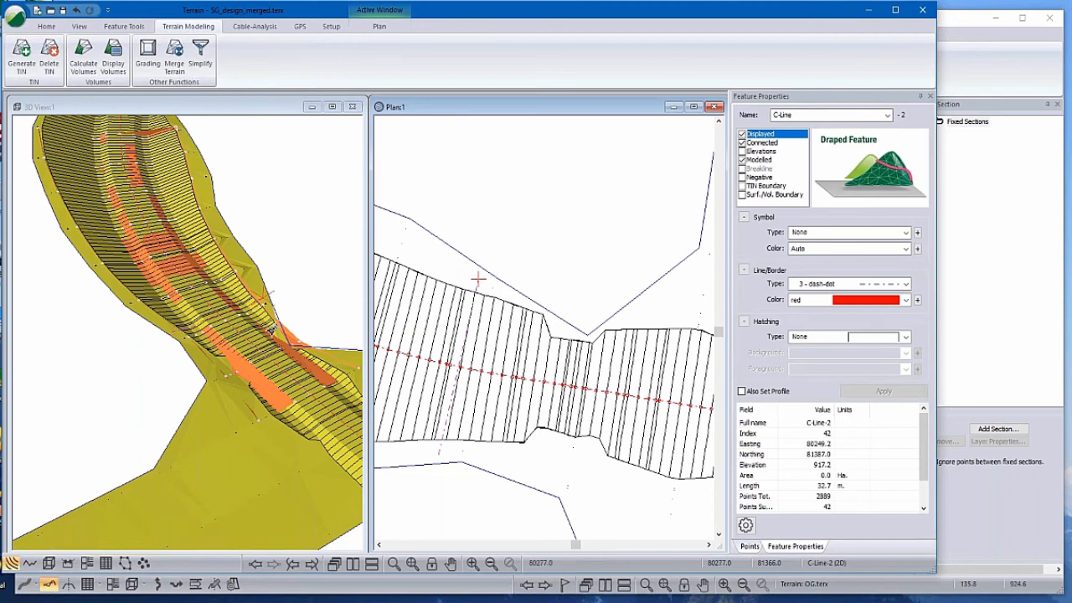
Open a profile of the new crossing line and examine how the as-built and design surfaces compare along it
click(30, 563)
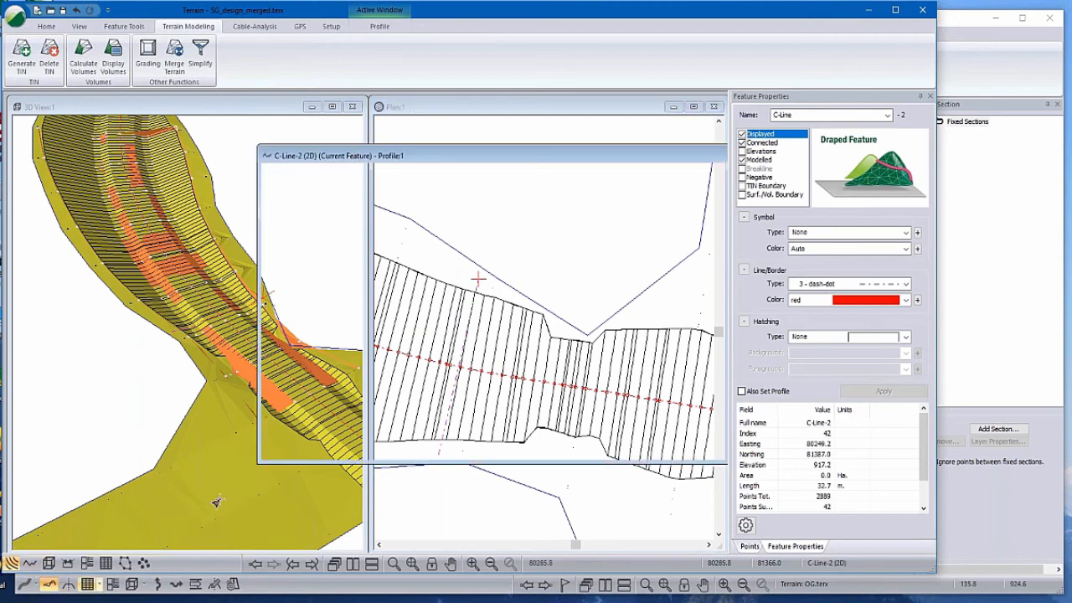
drag(487, 159, 290, 160)
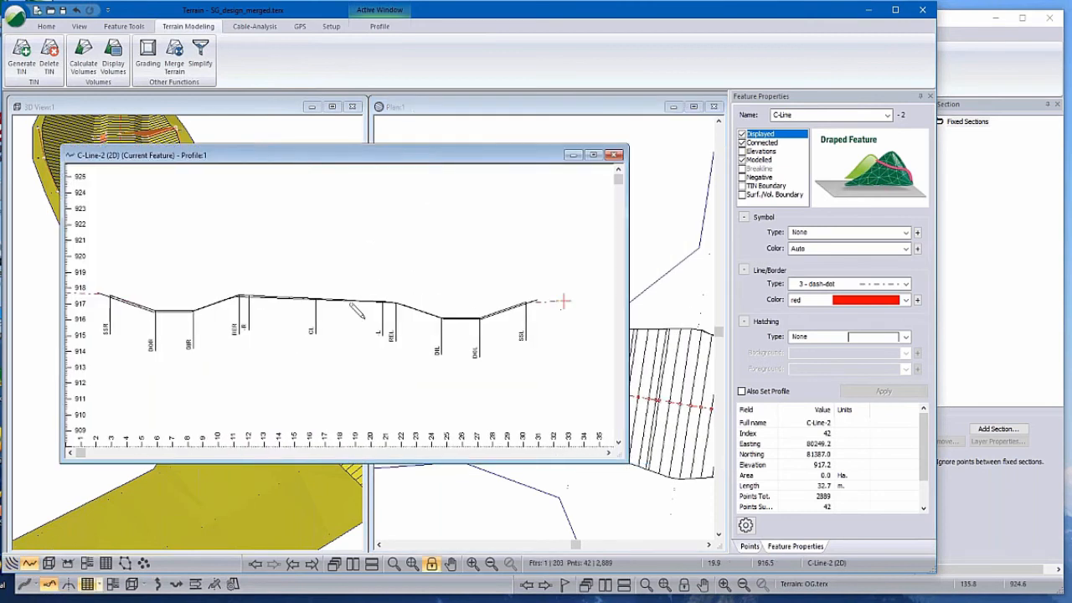
click(449, 321)
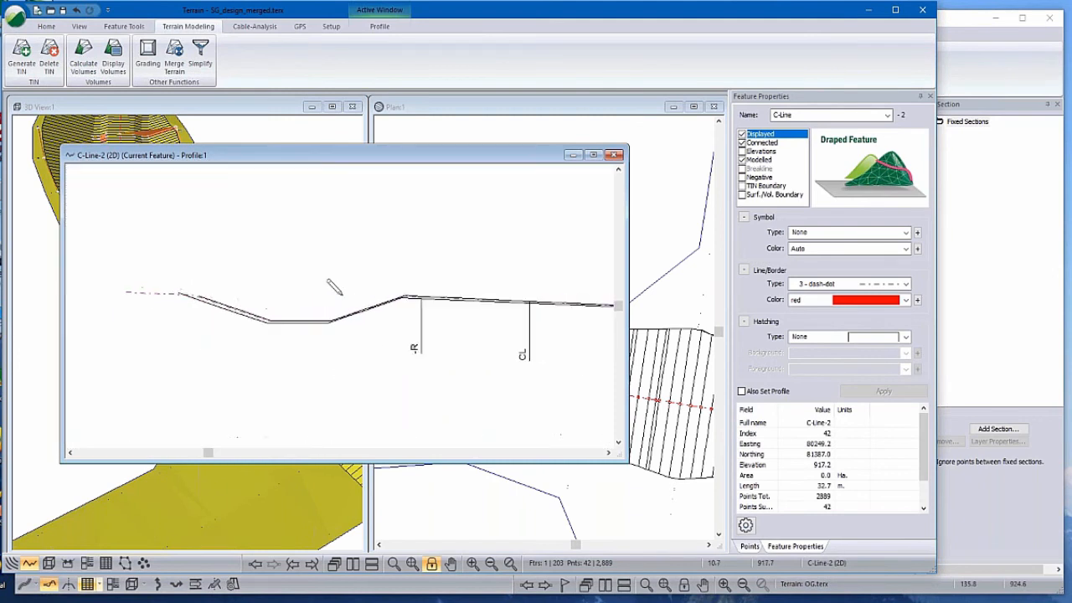
mouse_move(541, 316)
middle_down()
mouse_move(349, 325)
mouse_move(458, 323)
middle_up()
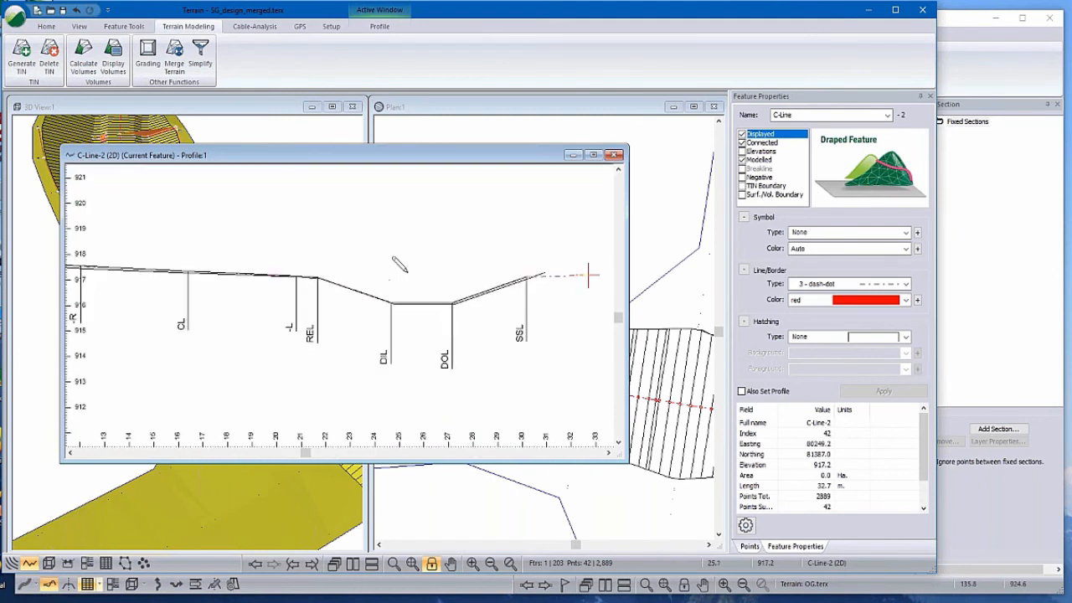
scroll(321, 268, down, 1)
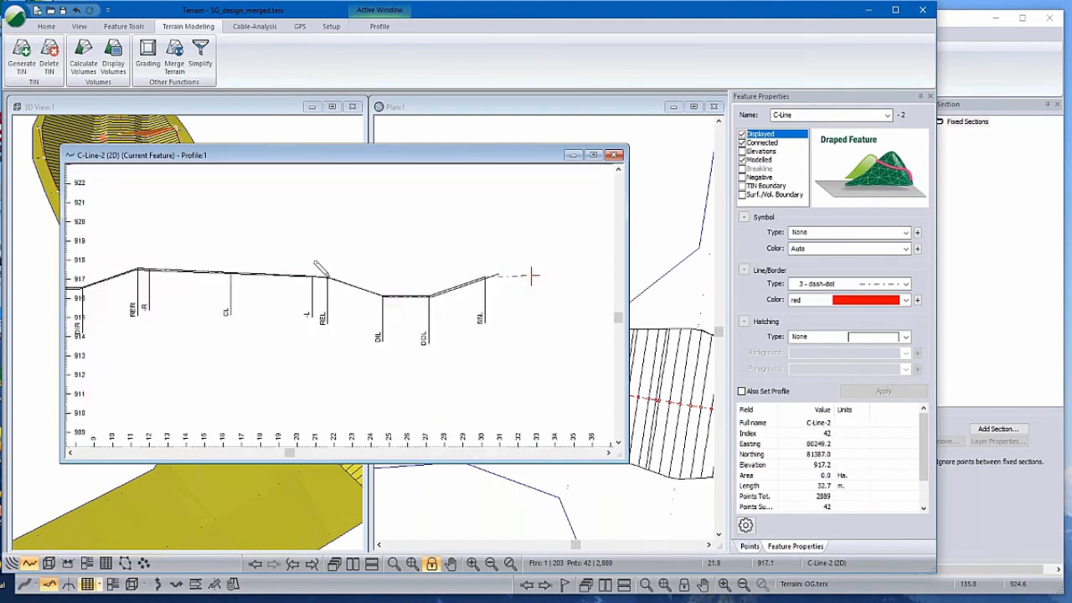
scroll(321, 268, down, 2)
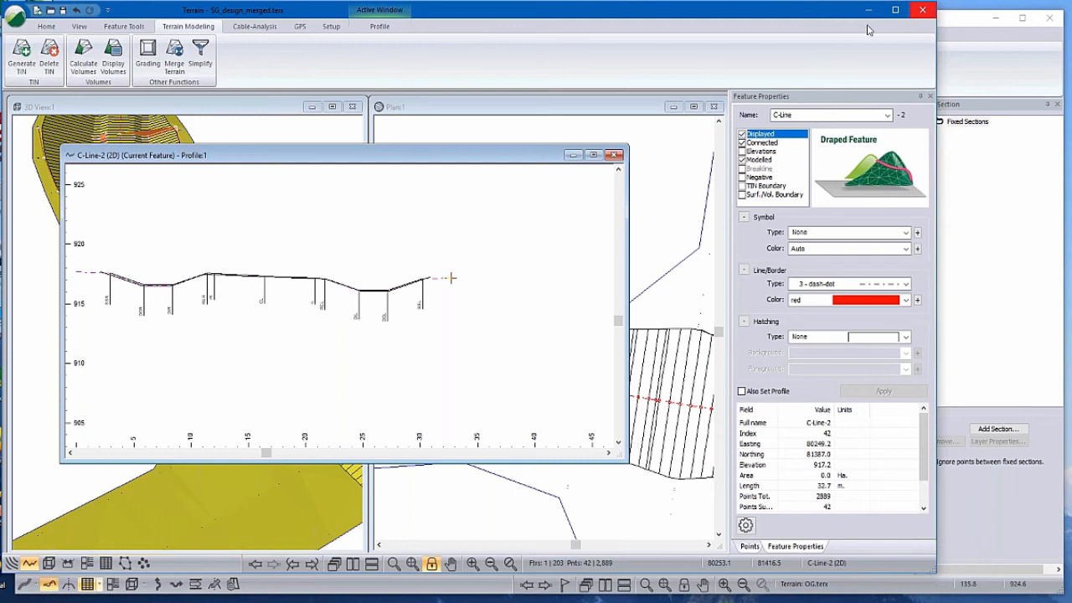
Close the merged terrain SG_design_merged.terx without saving changes and return to the road design in the Location module
click(923, 11)
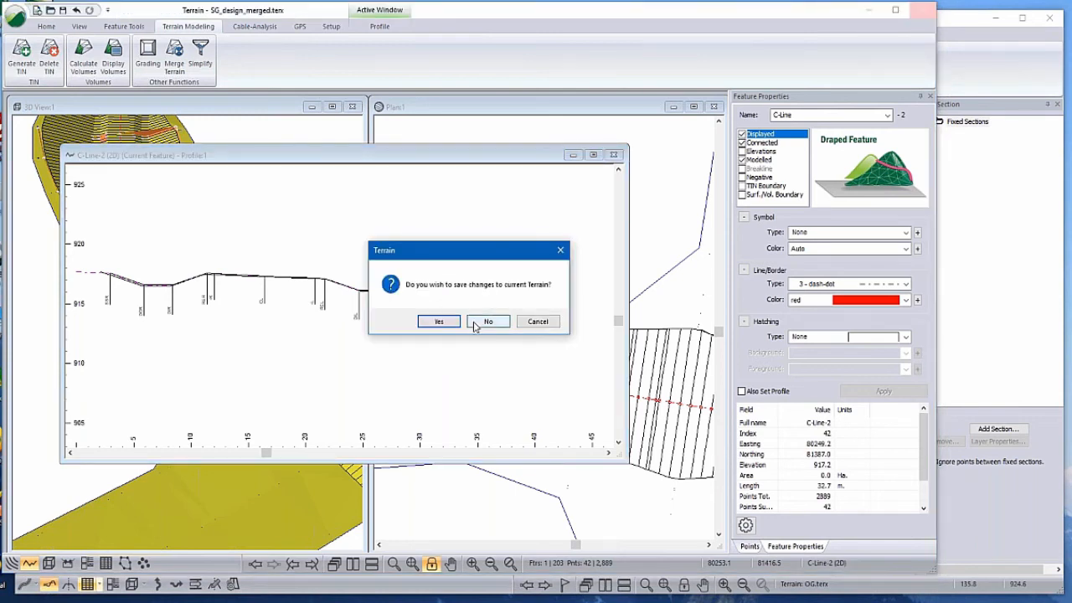
click(487, 322)
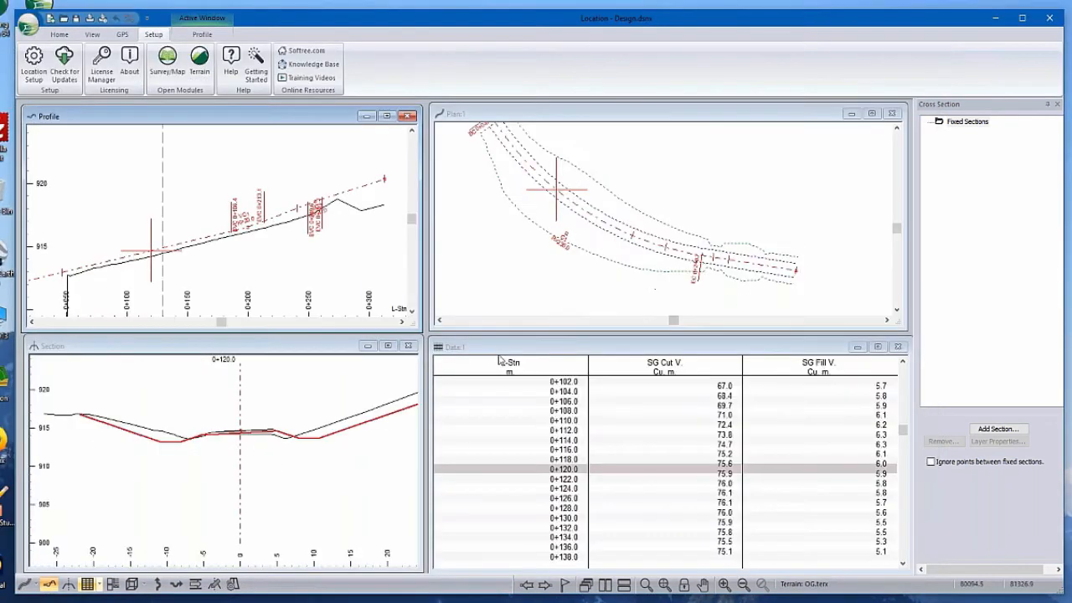
click(527, 349)
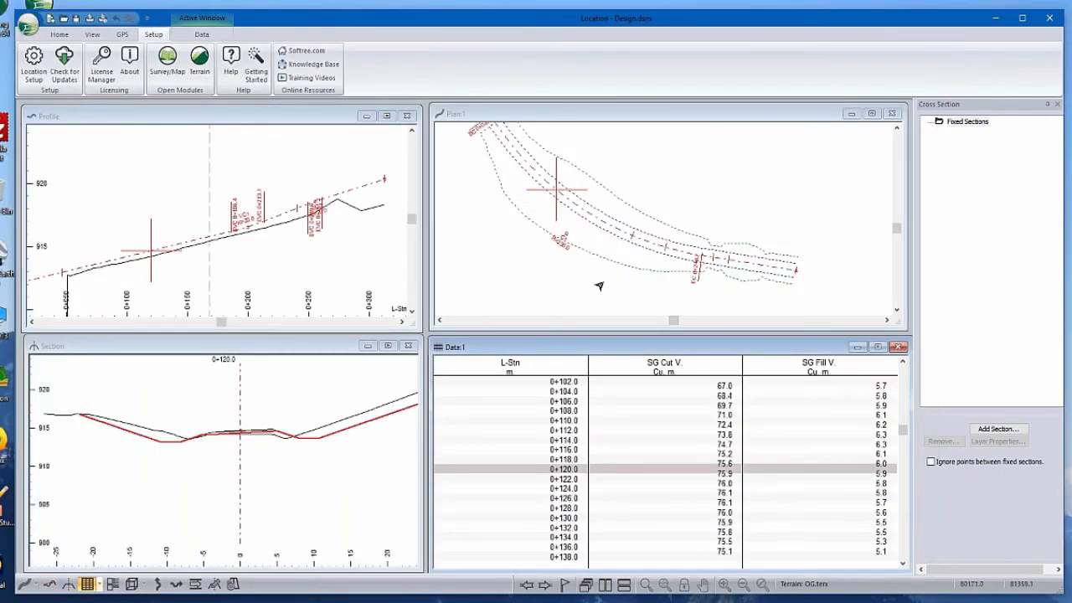
mouse_move(553, 203)
middle_down()
mouse_move(581, 224)
mouse_move(586, 251)
middle_up()
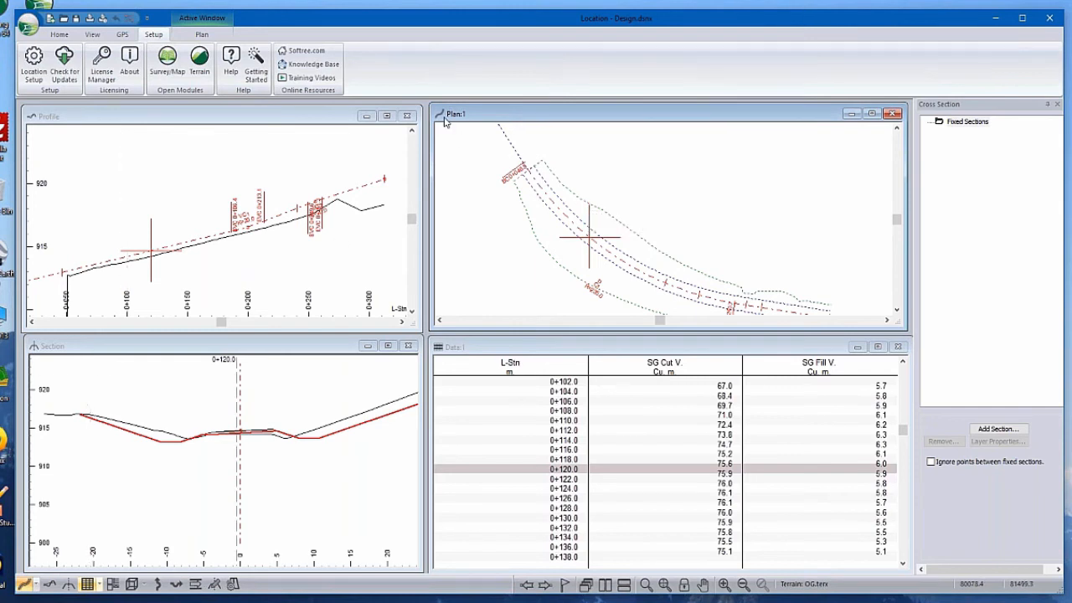
click(216, 132)
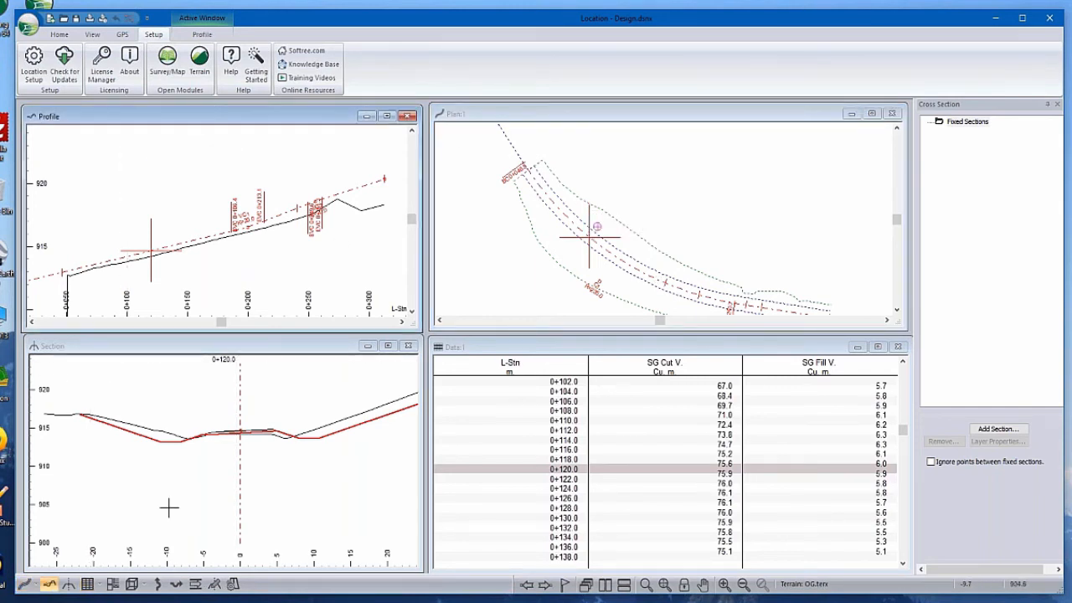
click(275, 448)
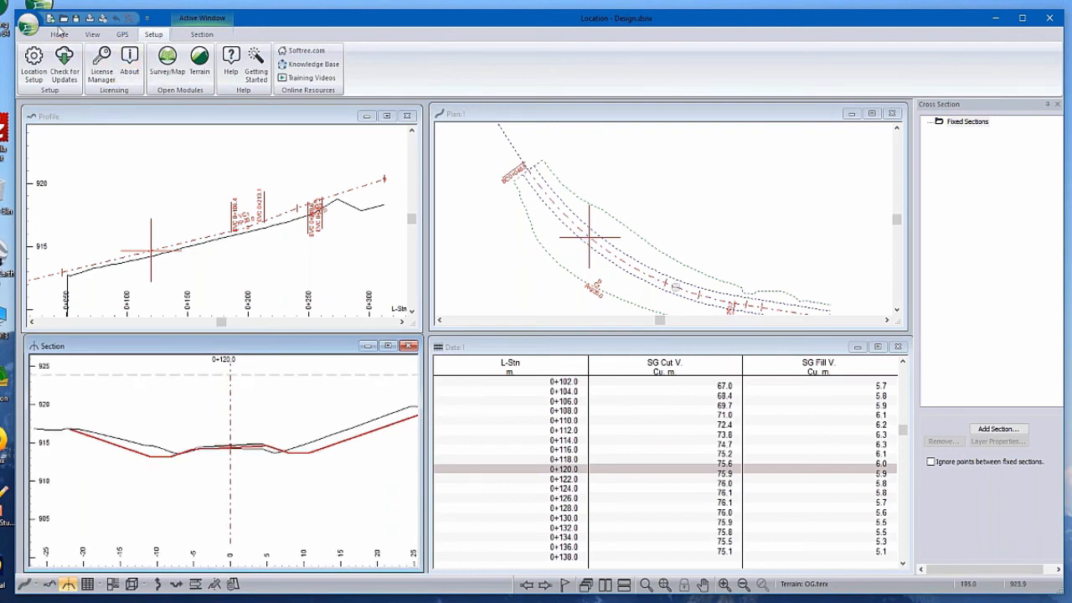
Inspect the components of the D1 - Widening template in the Template Editor, and close it without making changes
click(58, 35)
click(184, 60)
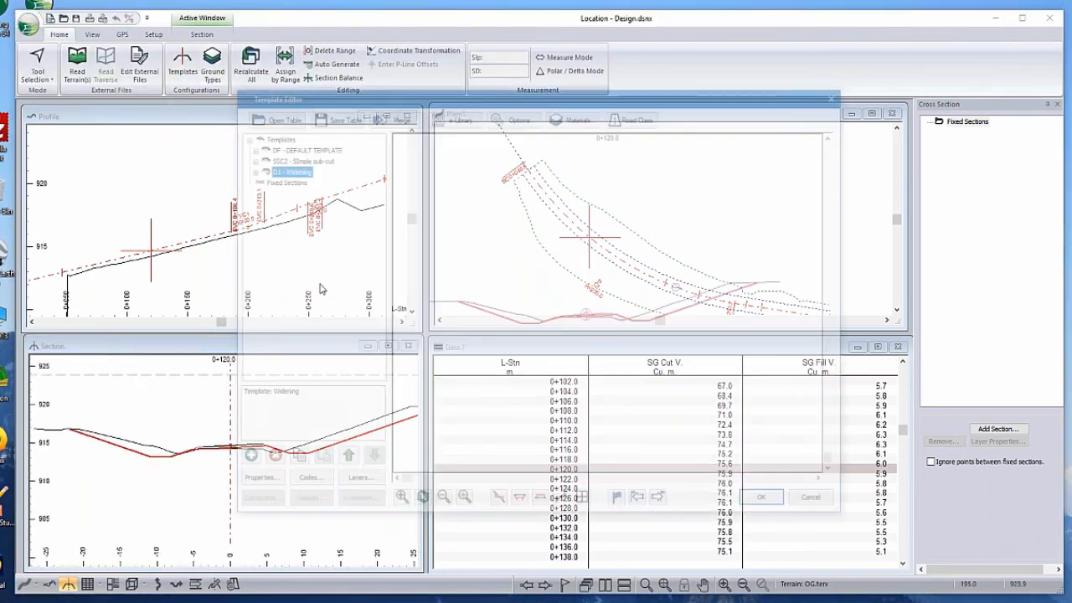
click(247, 169)
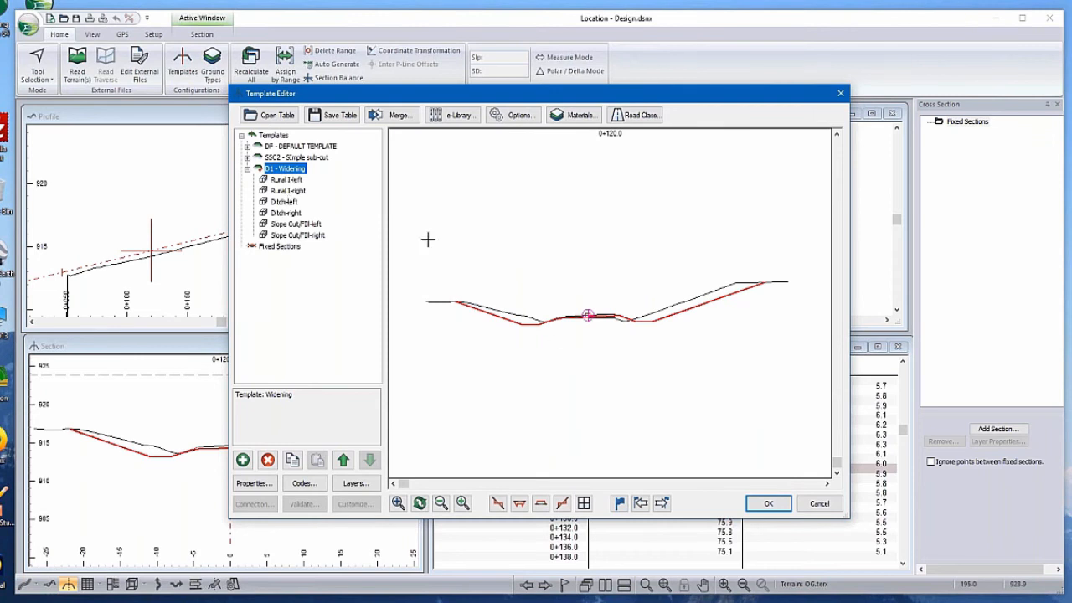
mouse_move(590, 332)
mouse_down()
mouse_move(542, 353)
mouse_move(548, 323)
mouse_move(552, 361)
mouse_move(594, 328)
mouse_move(581, 343)
mouse_move(558, 339)
mouse_move(562, 327)
mouse_move(577, 341)
mouse_move(618, 327)
mouse_move(619, 309)
mouse_move(617, 330)
mouse_move(642, 309)
mouse_up()
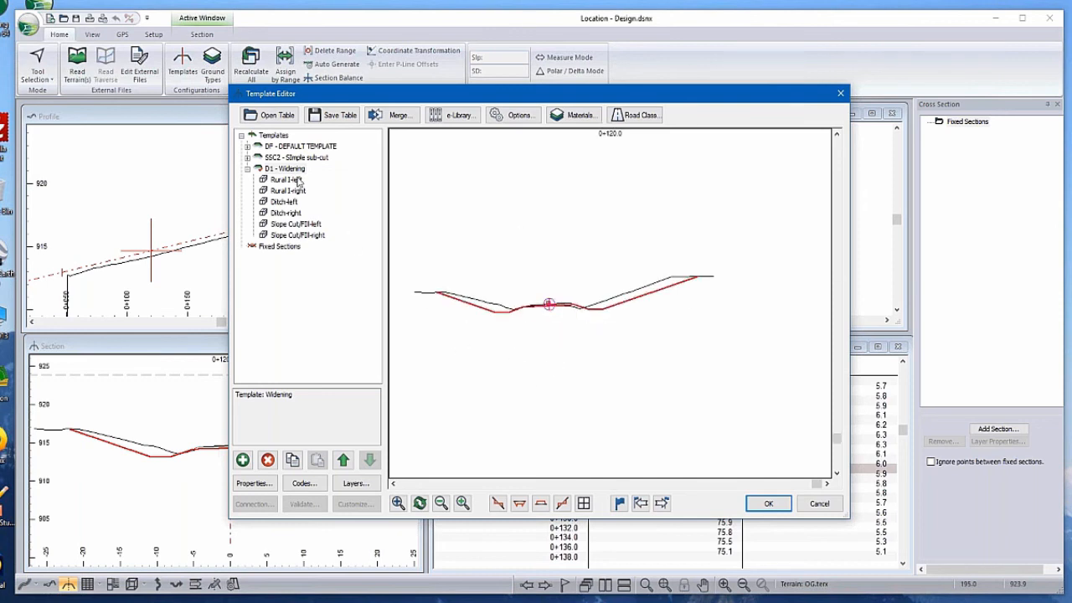
click(818, 503)
Add fixed cross sections along the whole road at Auto interval points 2 (20.0 m), with Start of Range enabled
click(618, 350)
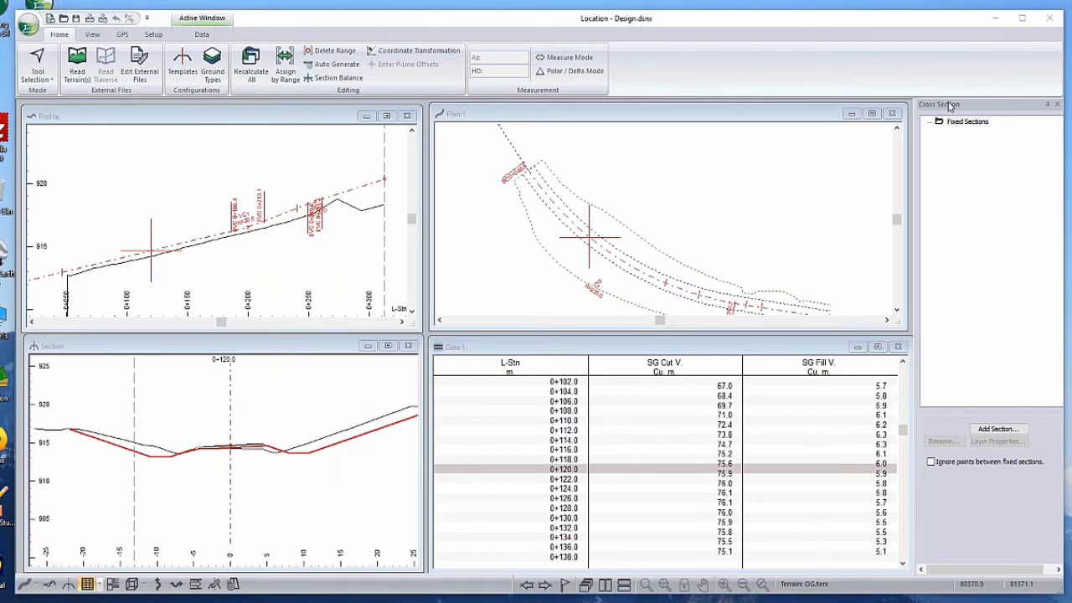
mouse_move(712, 250)
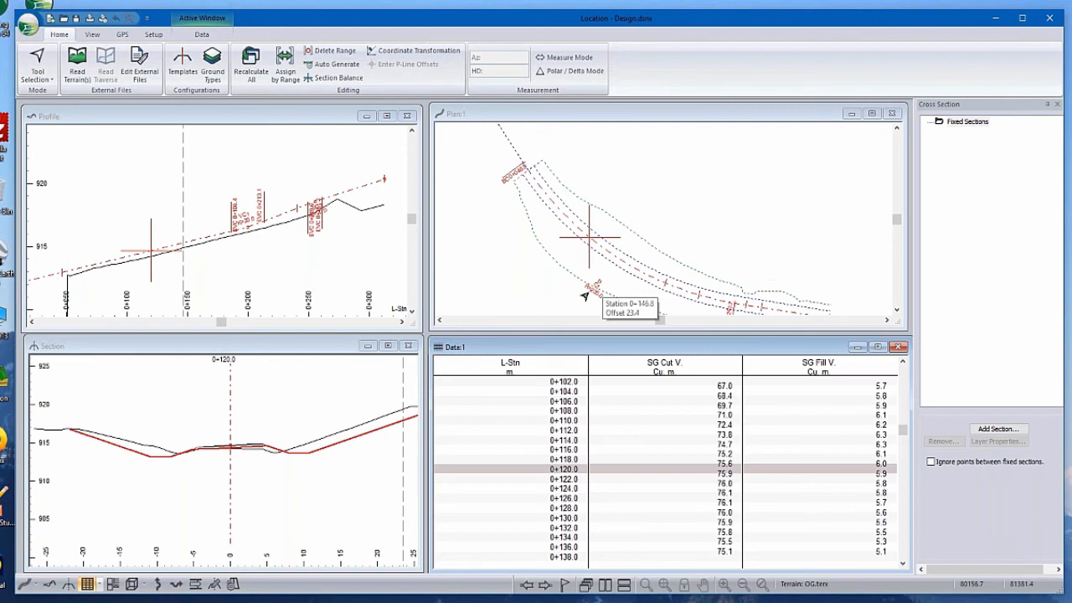
click(967, 121)
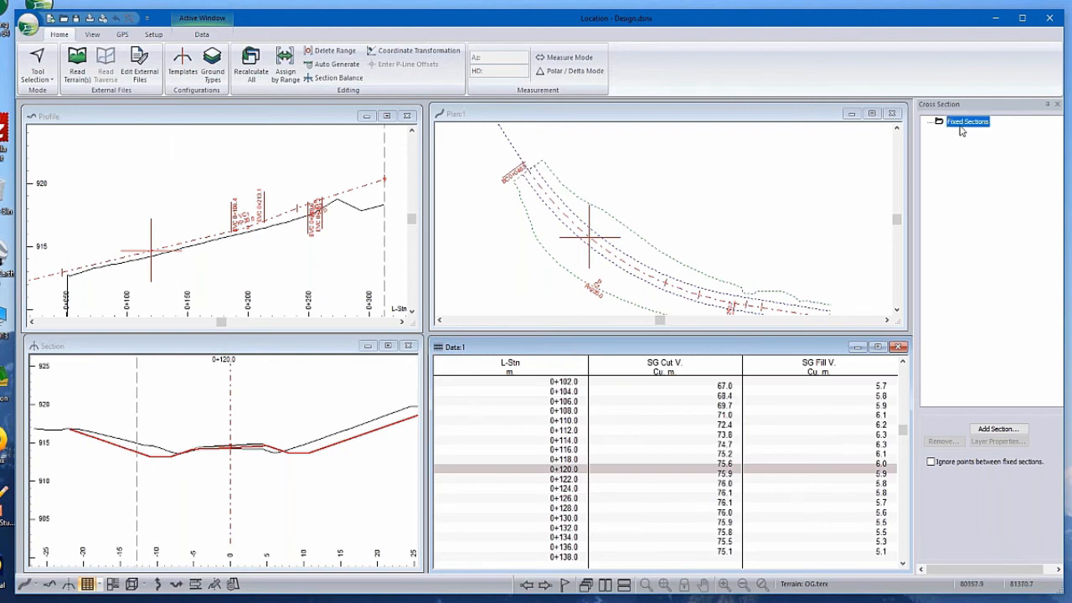
click(993, 428)
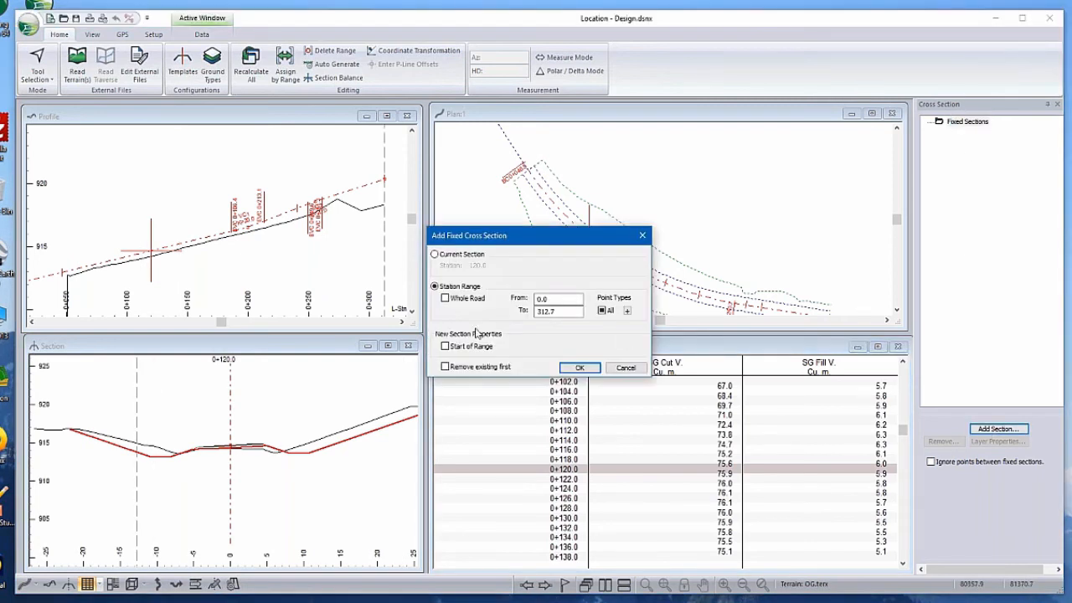
click(446, 298)
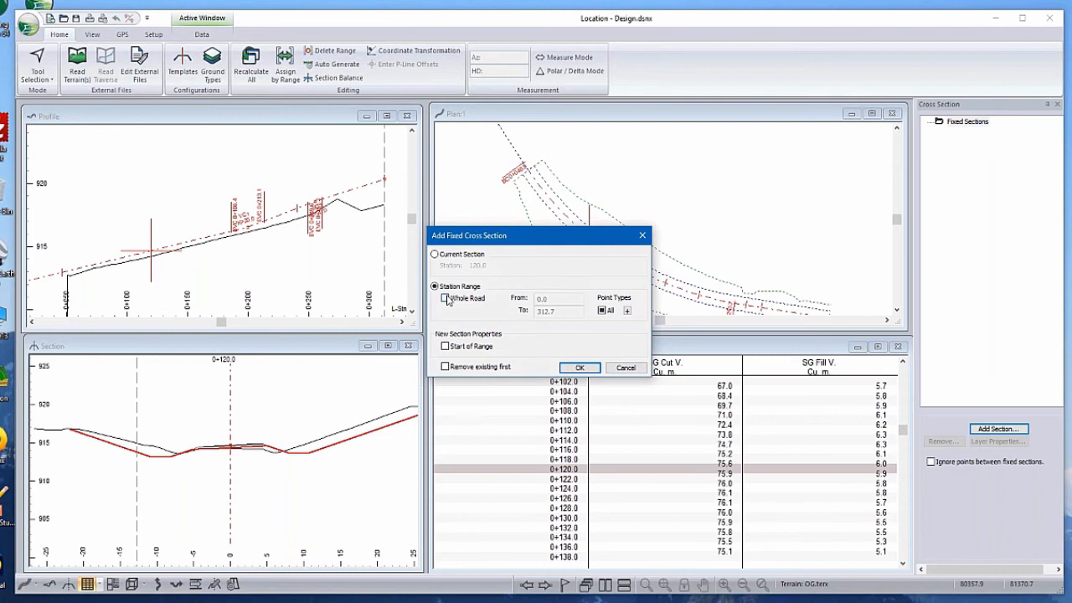
click(626, 311)
click(569, 371)
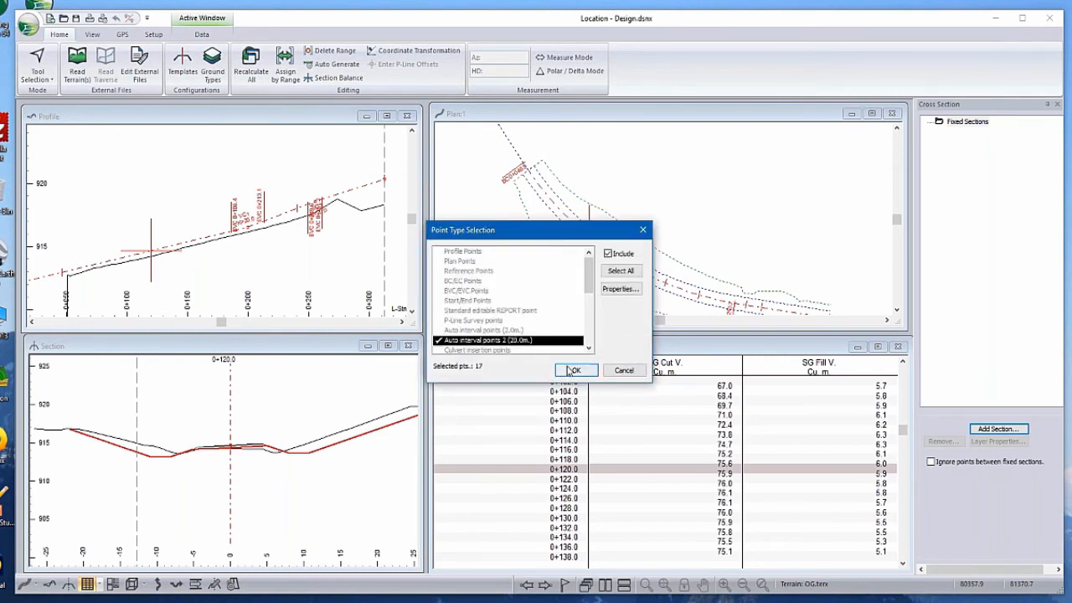
click(570, 376)
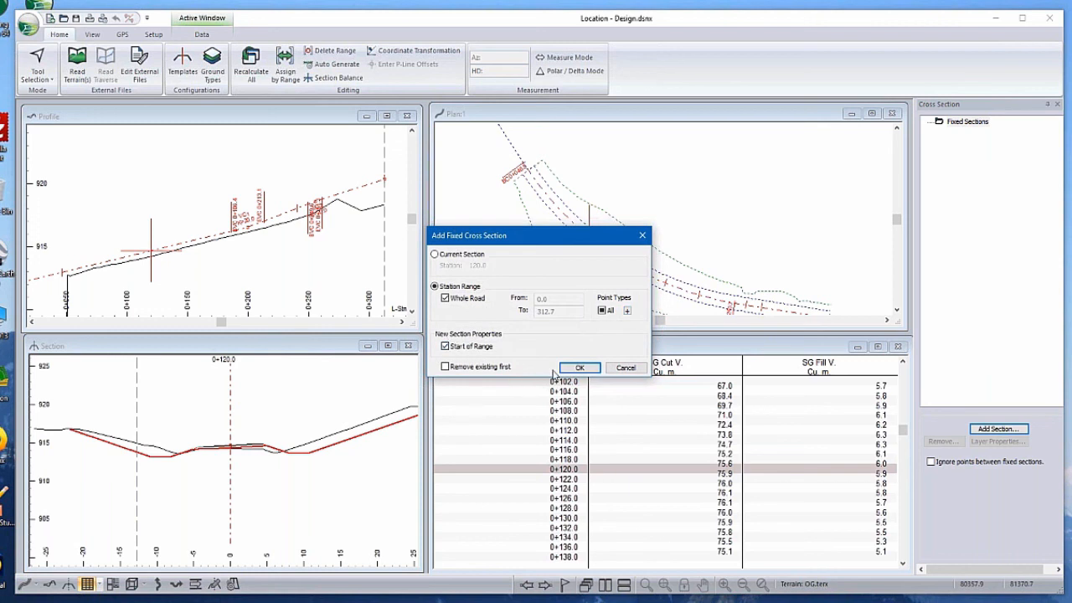
click(583, 373)
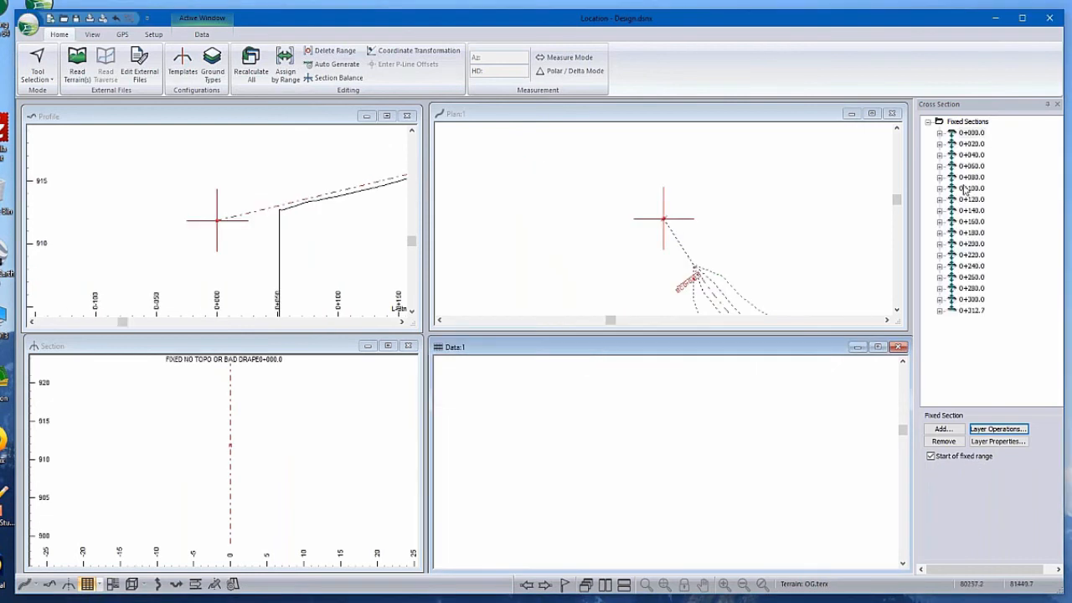
Review the fixed cross sections at stations 0+100.0, 0+220.0 and 0+280.0
click(964, 190)
click(312, 394)
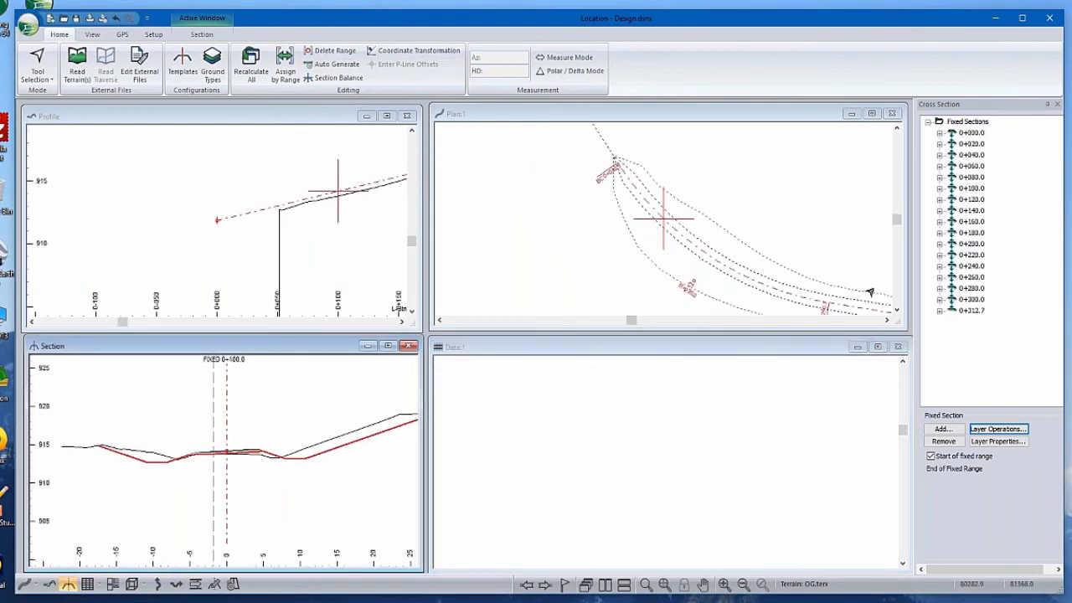
click(971, 255)
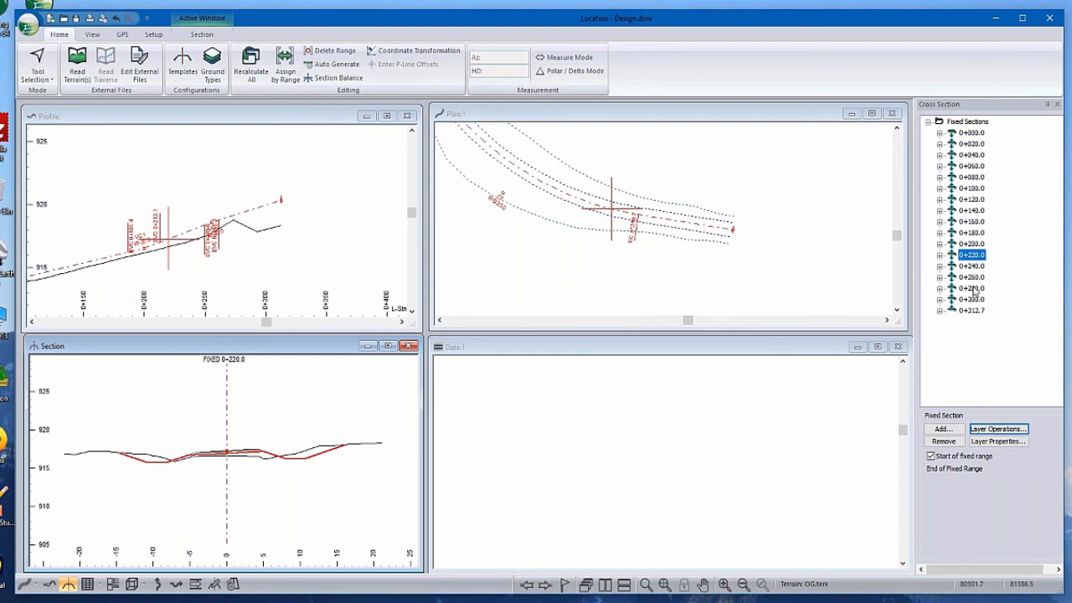
click(972, 288)
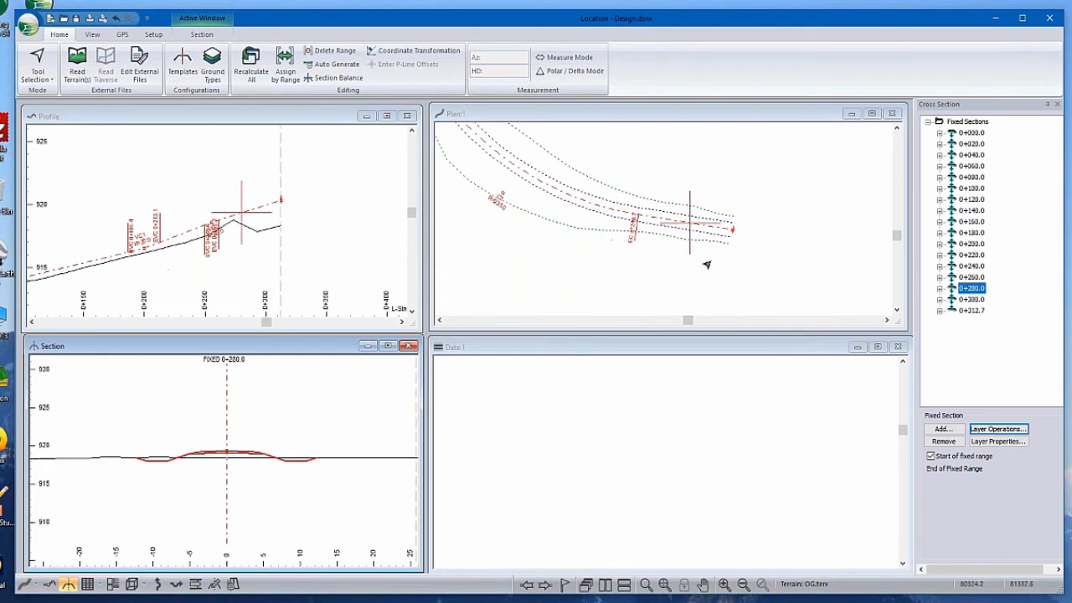
middle_drag(294, 423, 283, 395)
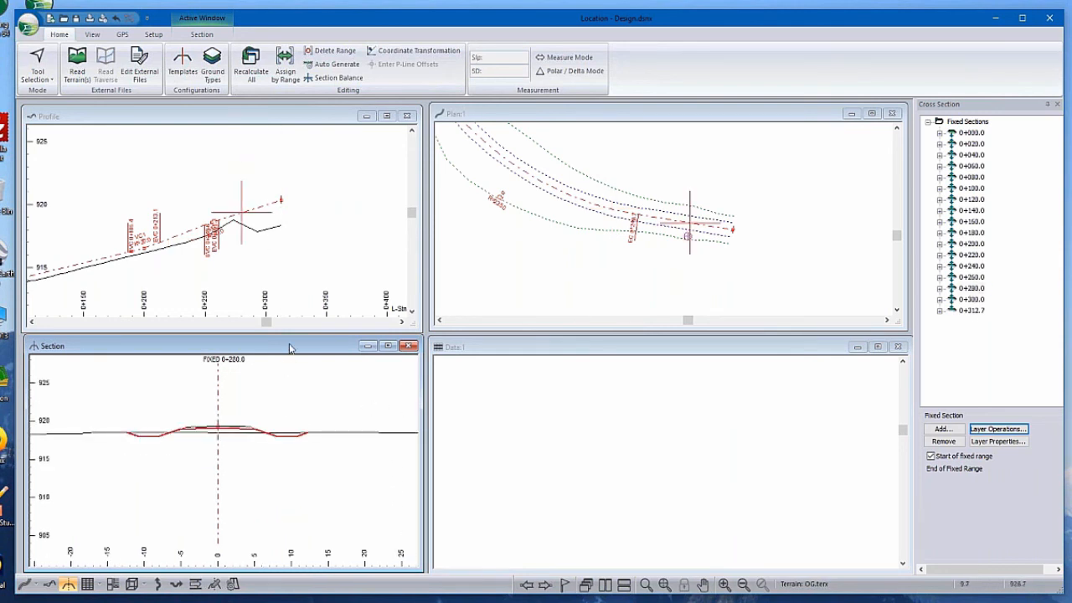
Move the left inner ditch point of the SG polyline in fixed section 0+280.0 to offsets of about -7.7 and -2.1
drag(290, 348, 310, 168)
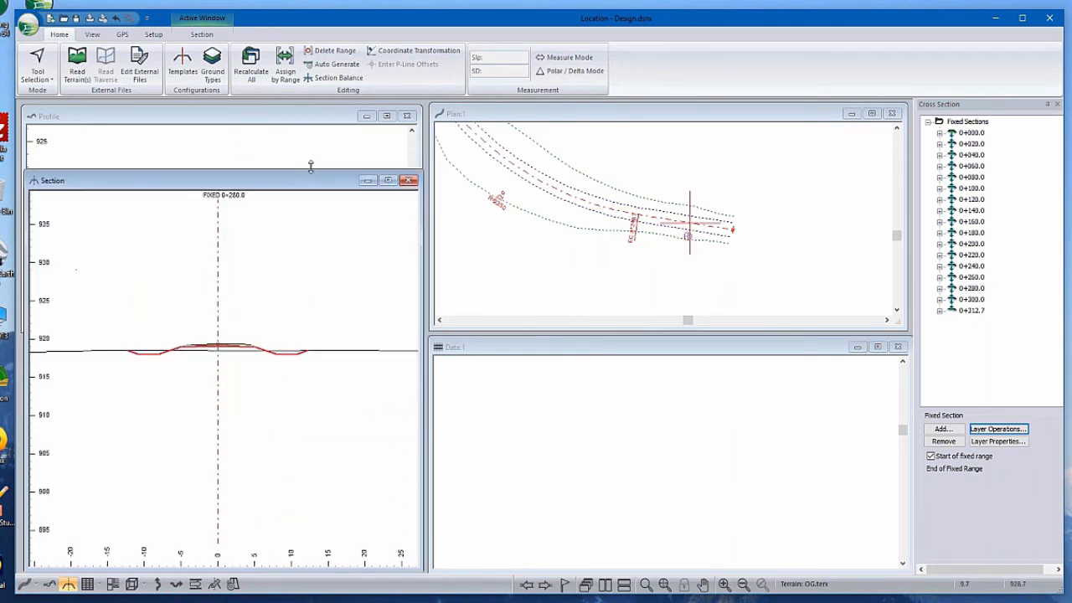
click(940, 288)
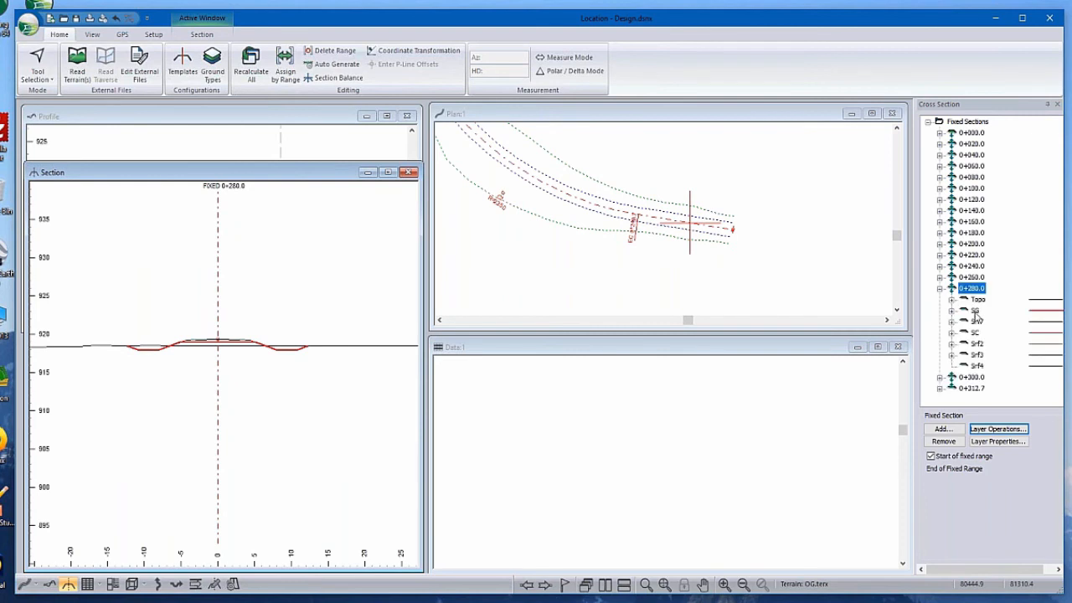
click(952, 310)
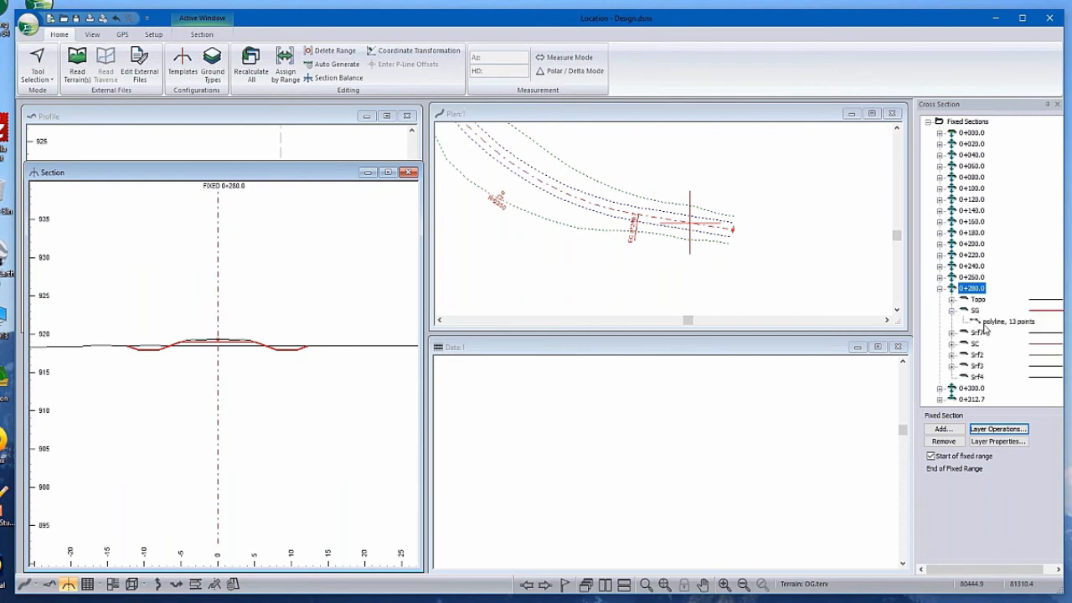
click(1001, 320)
scroll(323, 373, up, 5)
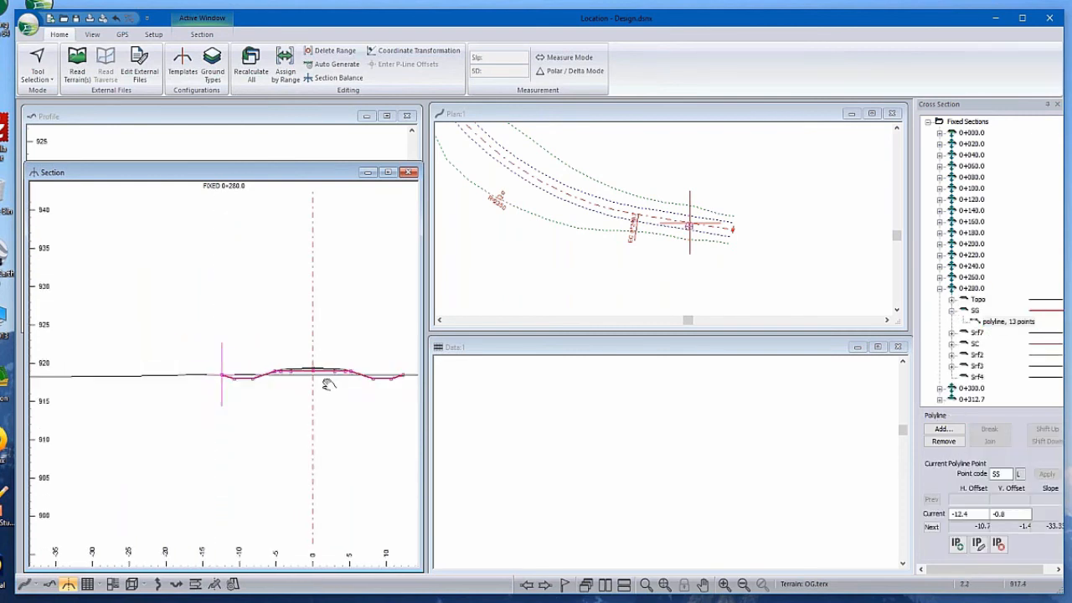
right_click(251, 334)
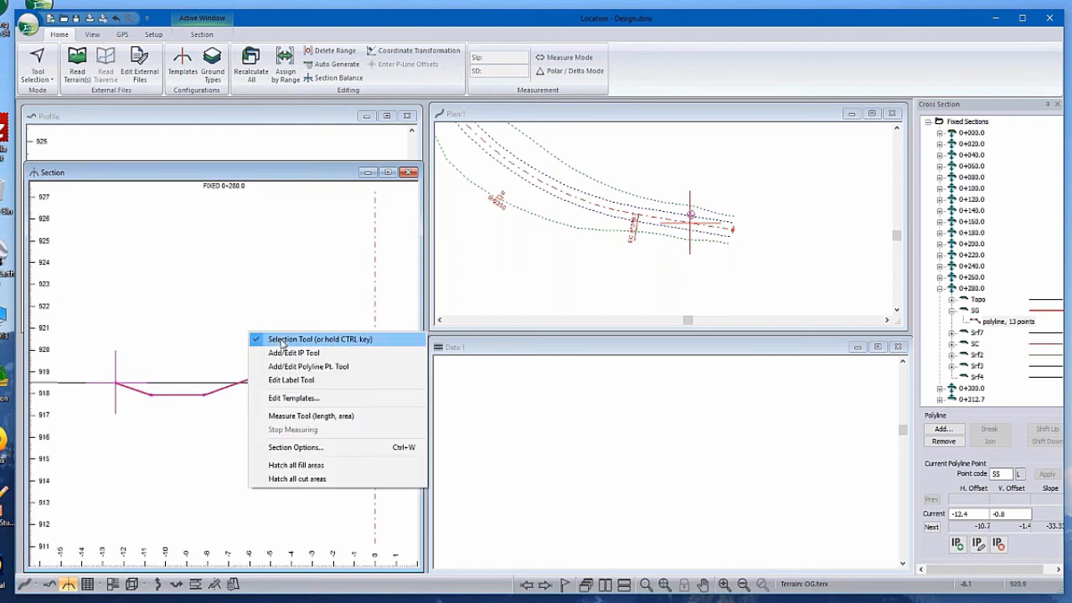
click(329, 366)
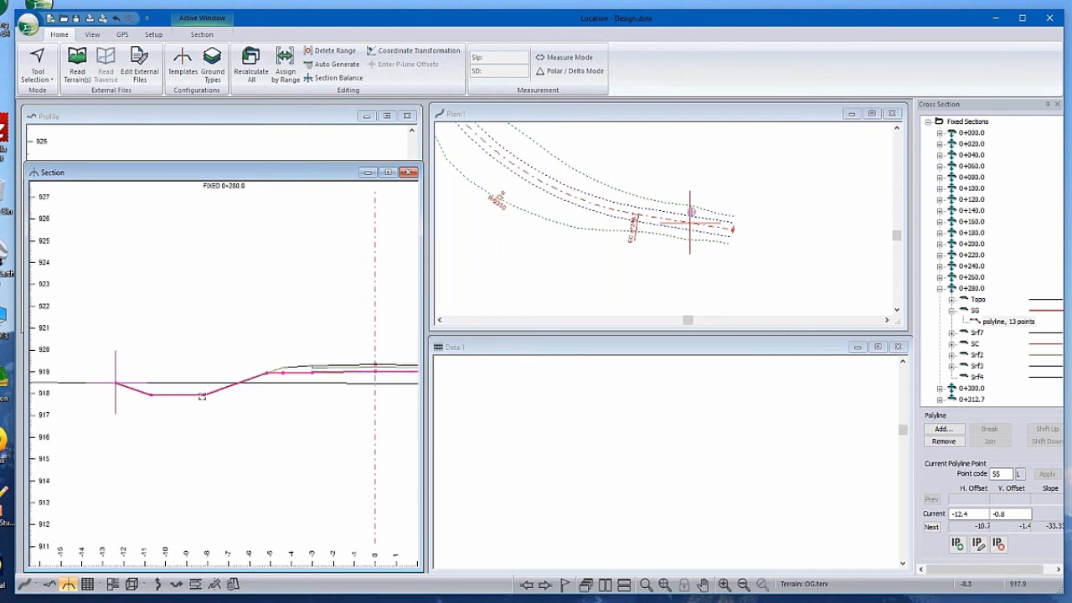
drag(202, 396, 215, 410)
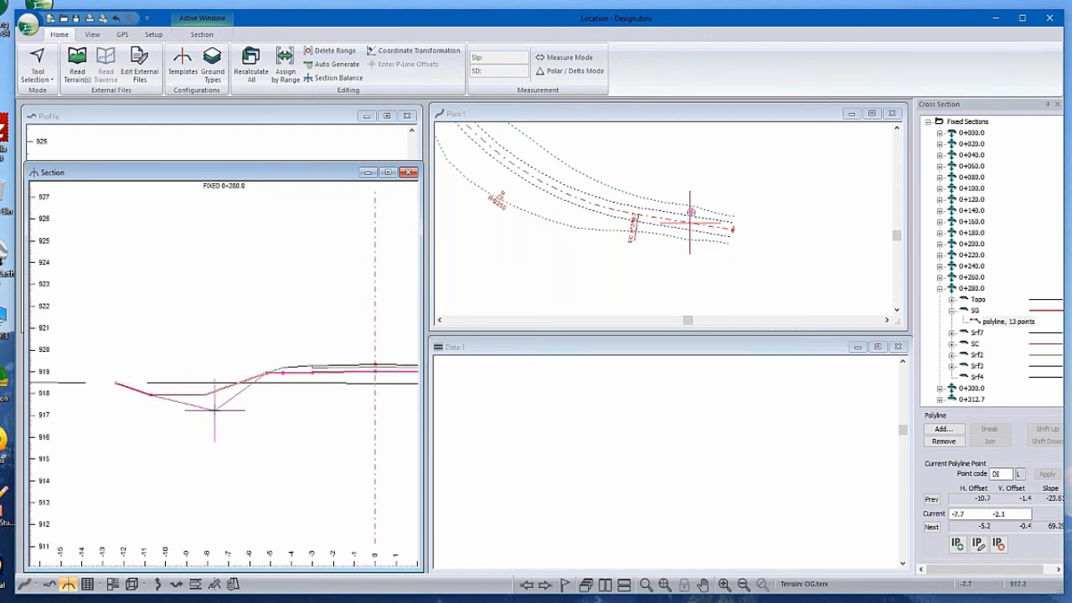
scroll(159, 255, down, 3)
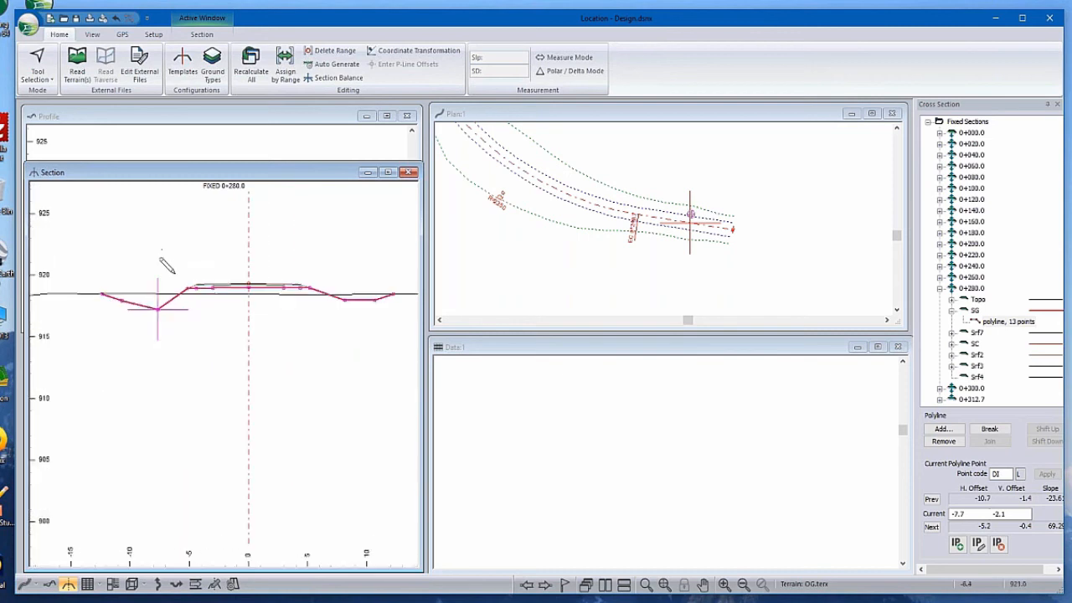
middle_drag(222, 306, 205, 357)
scroll(176, 332, down, 1)
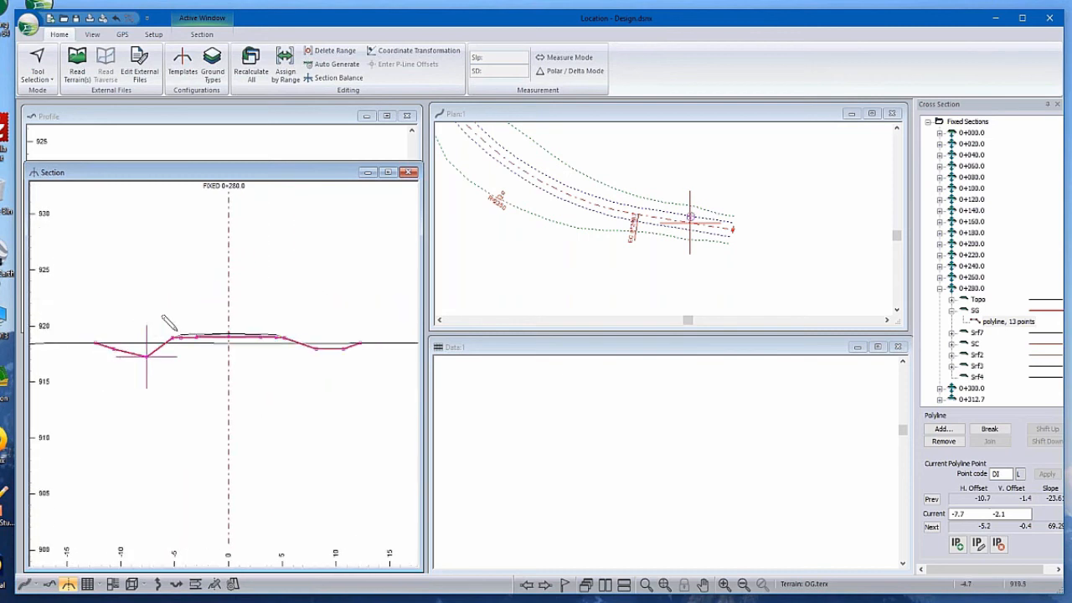
Restore the Section window to its smaller height and switch the Profile window to the Selection Tool
drag(198, 172, 198, 345)
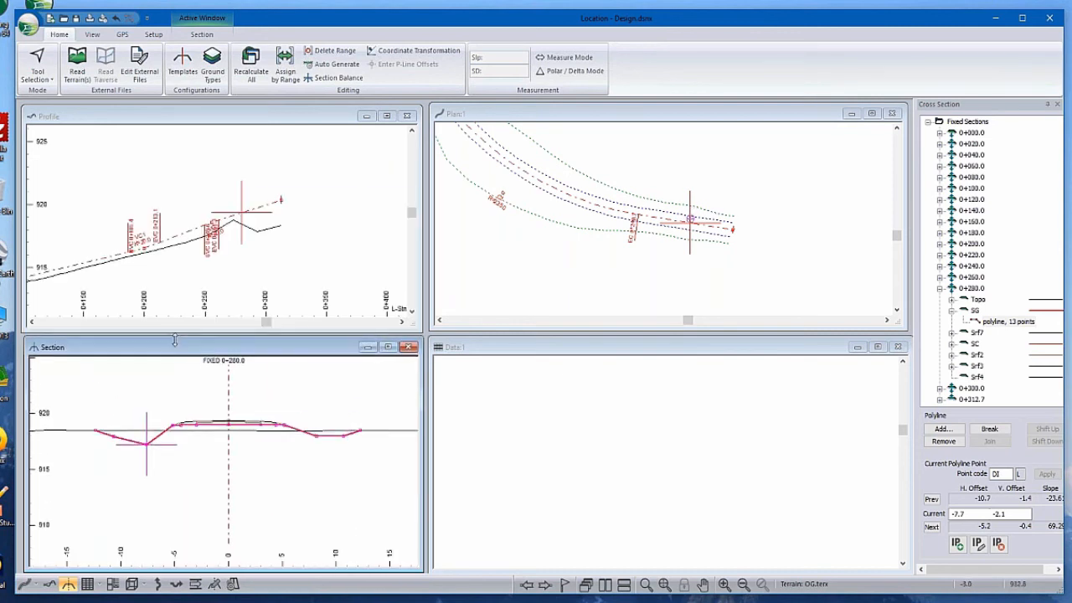
middle_drag(259, 423, 212, 422)
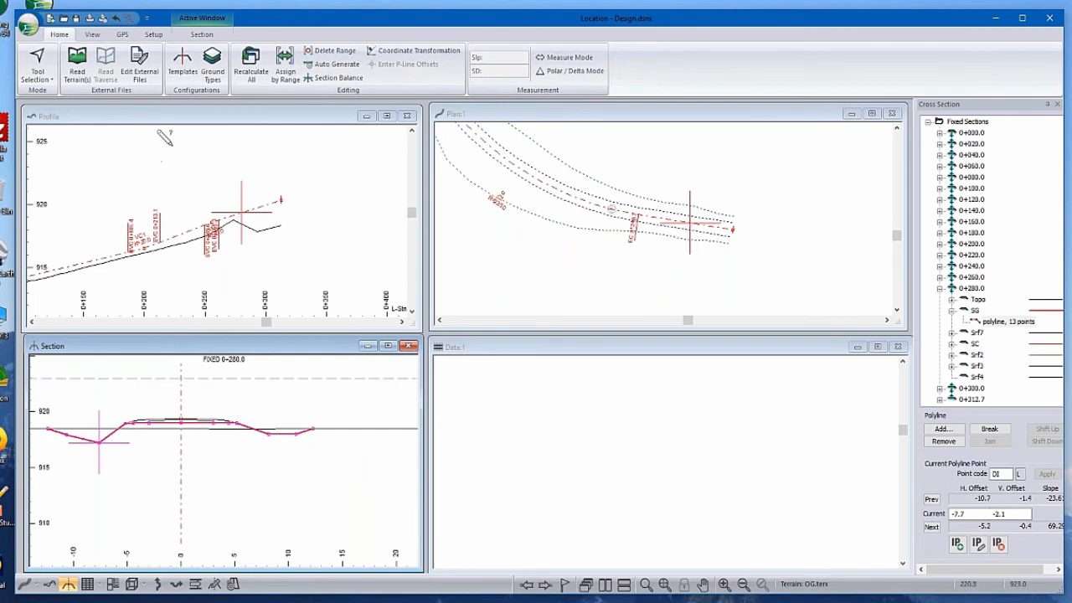
click(168, 116)
right_click(119, 179)
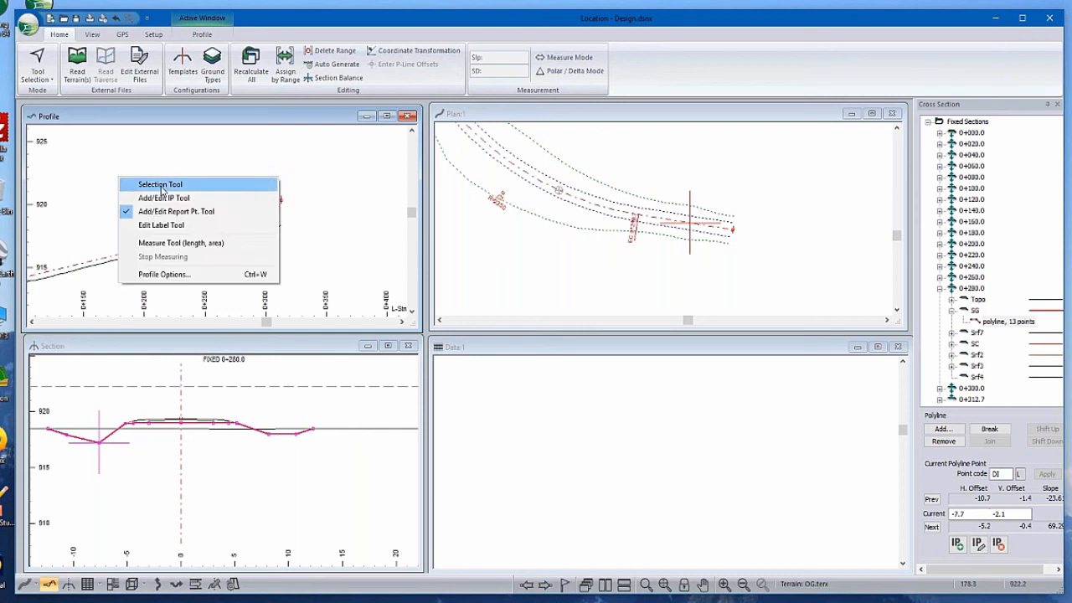
click(162, 185)
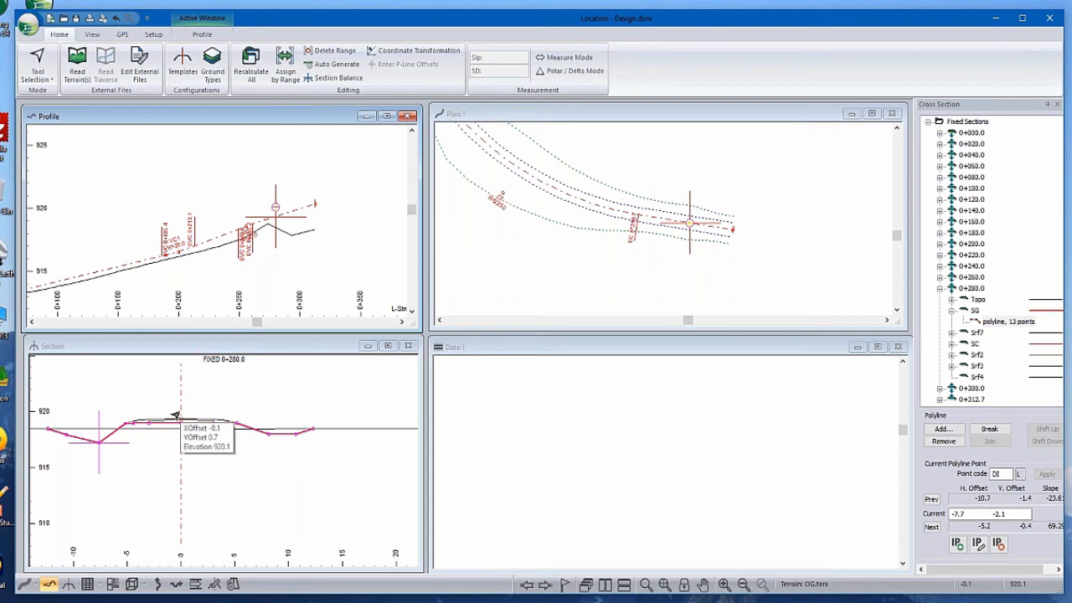
Inspect the Fixed Sections entry in the Template Editor, close it without changes, and collapse the 0+280.0 section
click(172, 64)
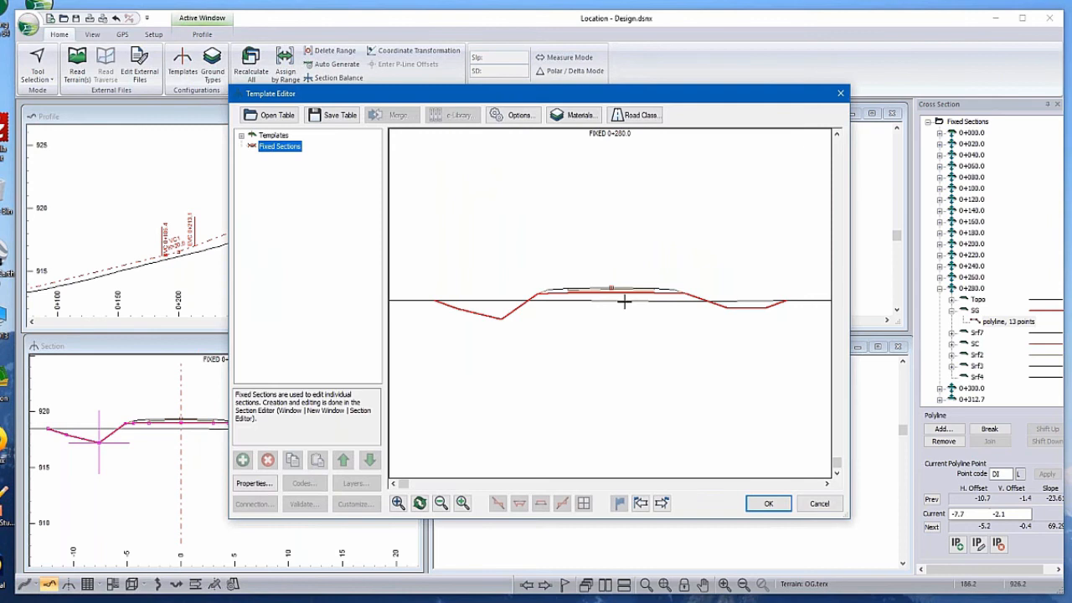
mouse_move(629, 290)
mouse_down()
mouse_move(631, 310)
mouse_move(638, 302)
mouse_up()
click(820, 506)
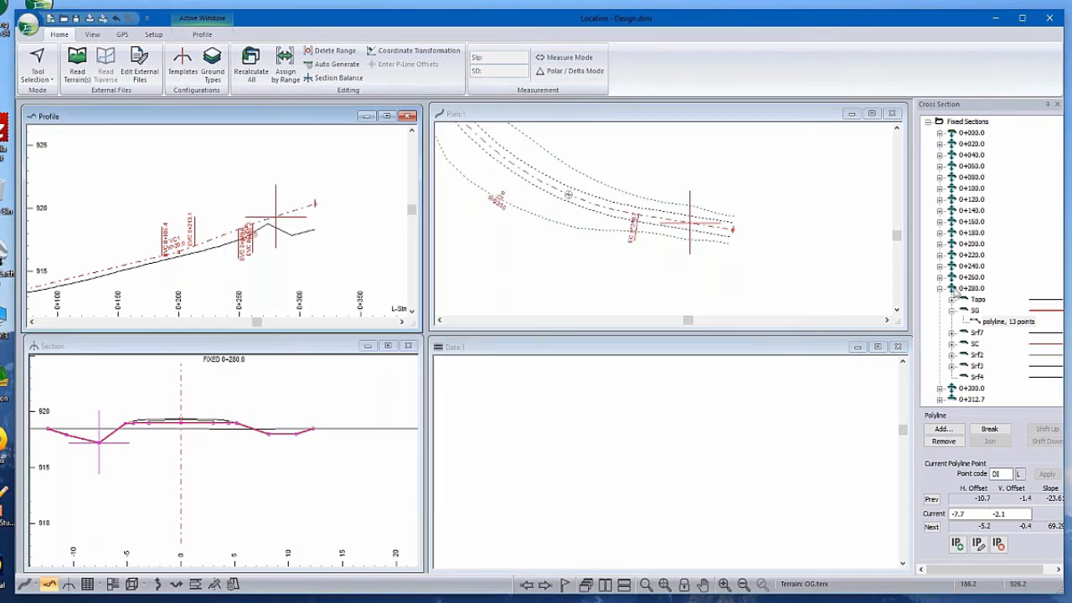
click(950, 290)
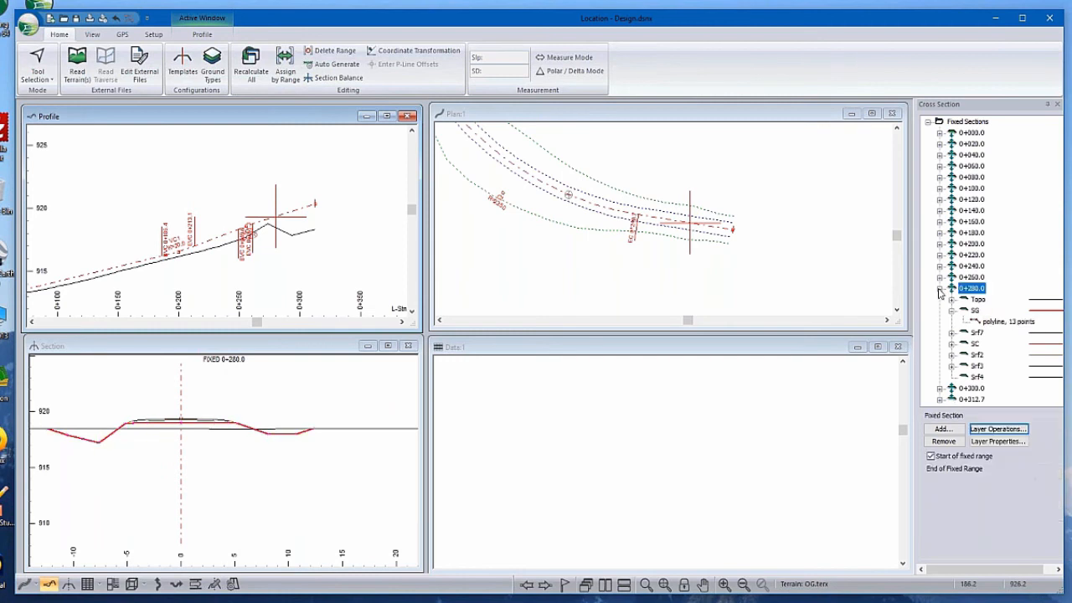
click(941, 289)
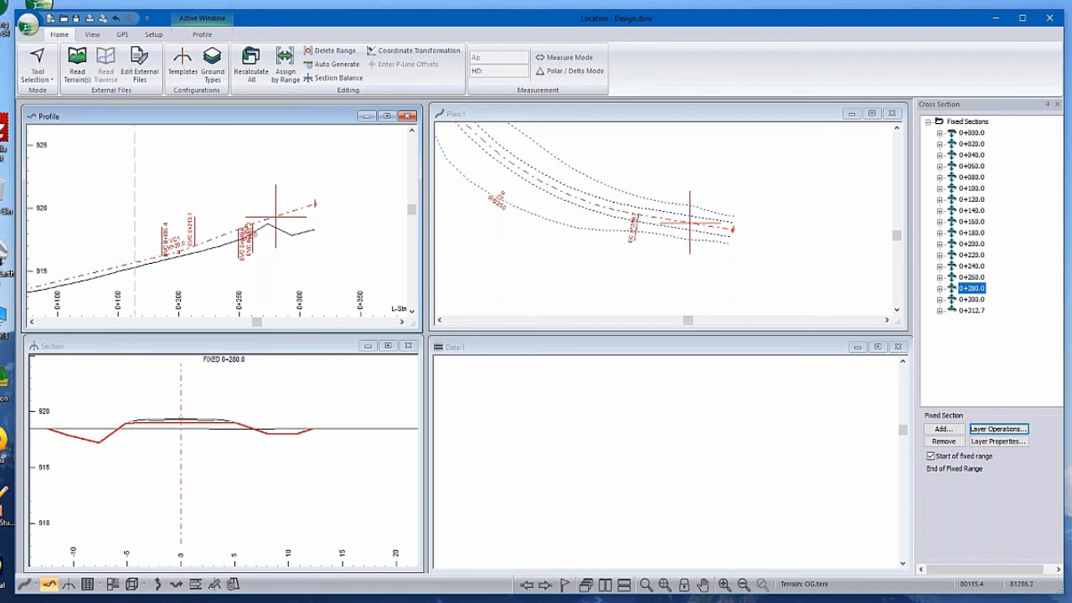
Jump to L-Line station 275 with Update cross section enabled
middle_drag(275, 394, 350, 381)
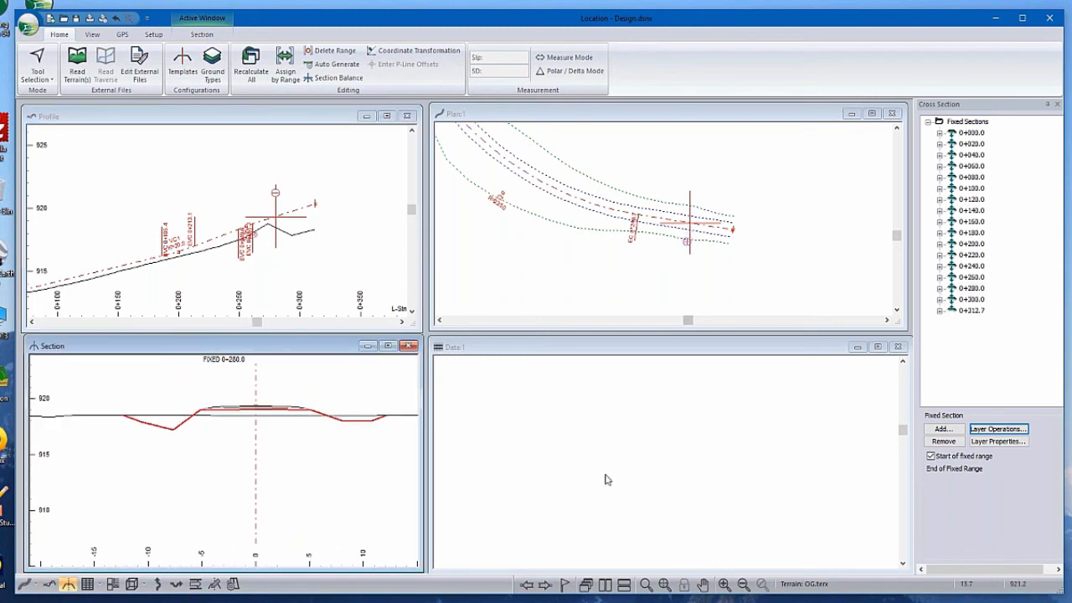
click(565, 583)
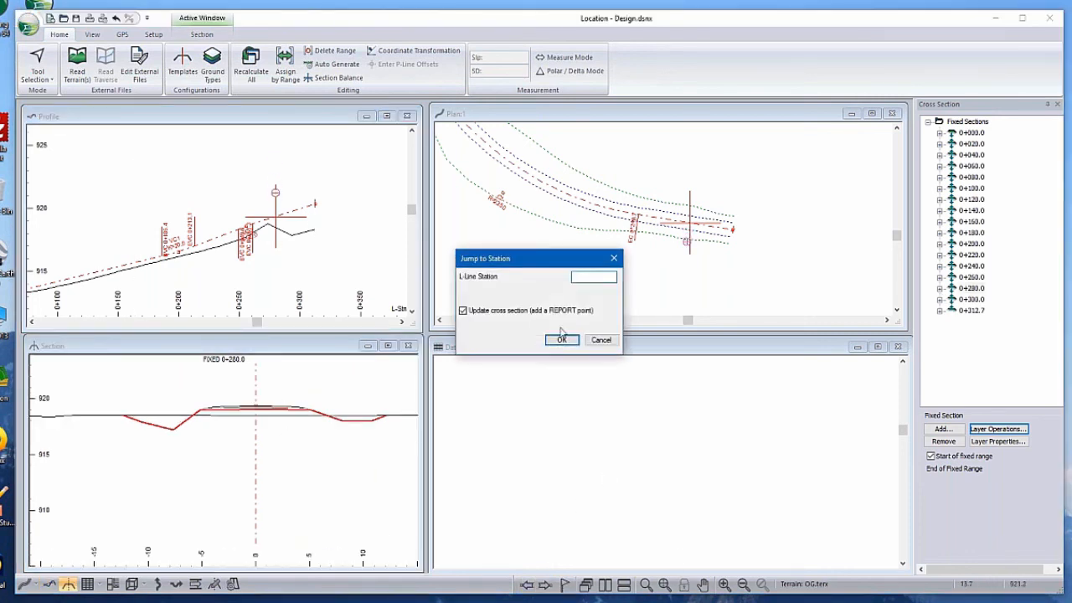
text(275)
click(562, 340)
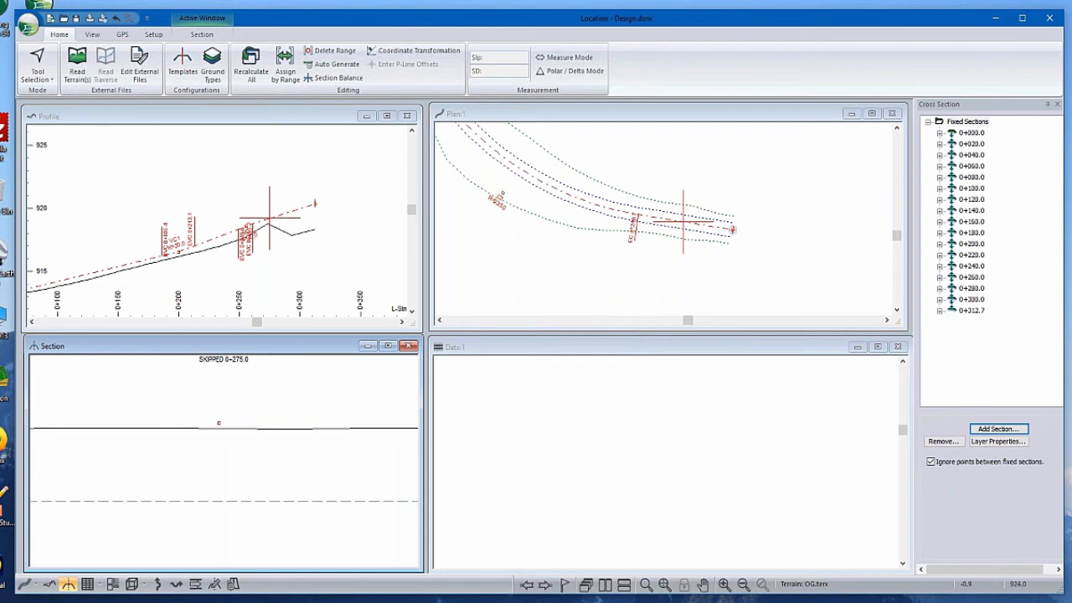
Review the fixed cross sections at stations 0+300.0, 0+240.0 and 0+220.0
click(970, 300)
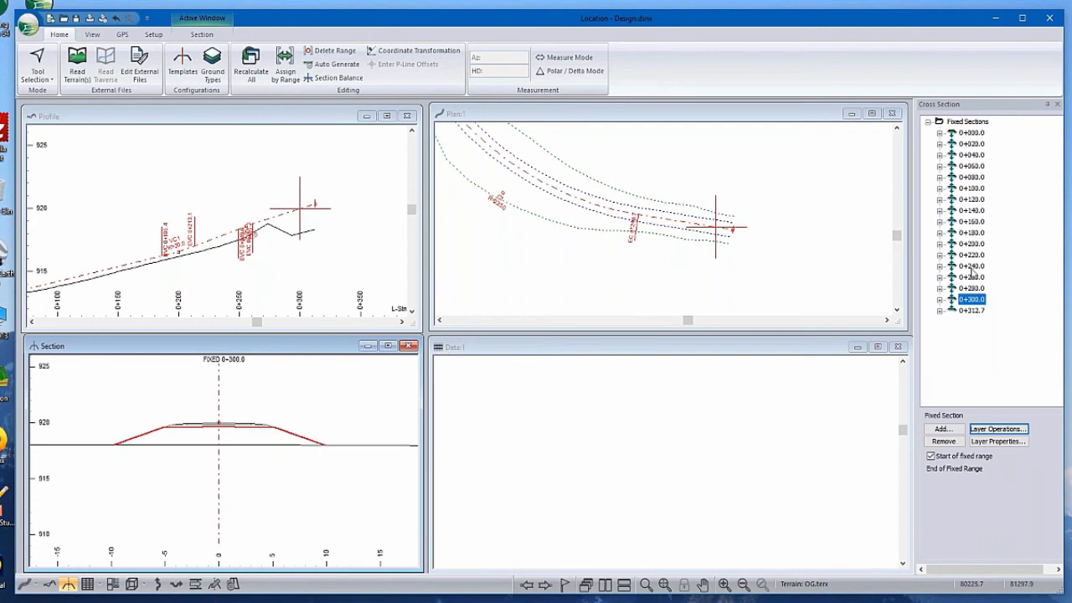
click(971, 266)
click(972, 255)
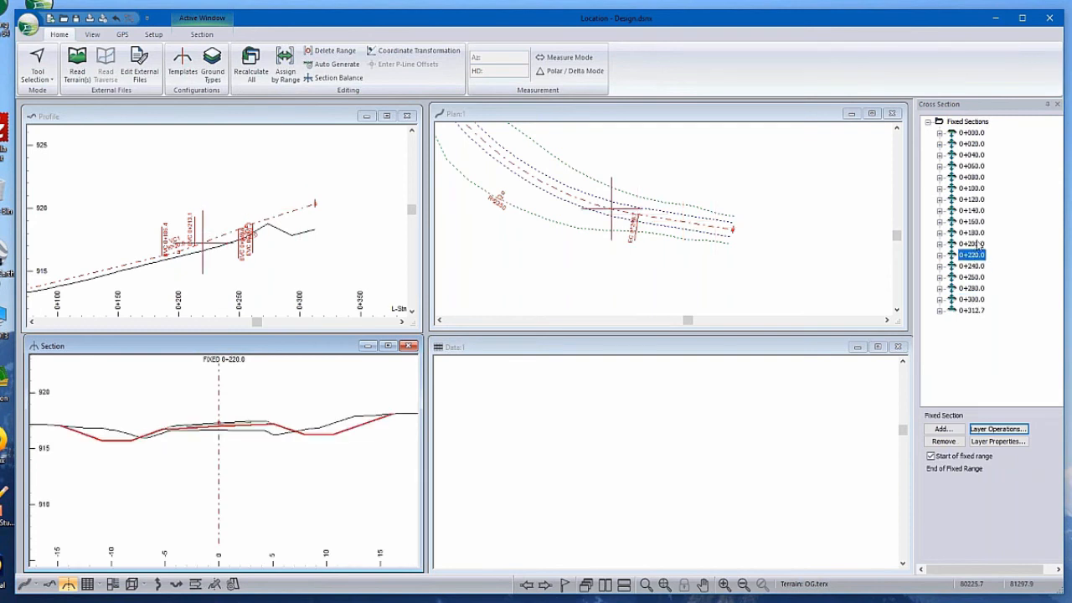
middle_drag(190, 190, 262, 180)
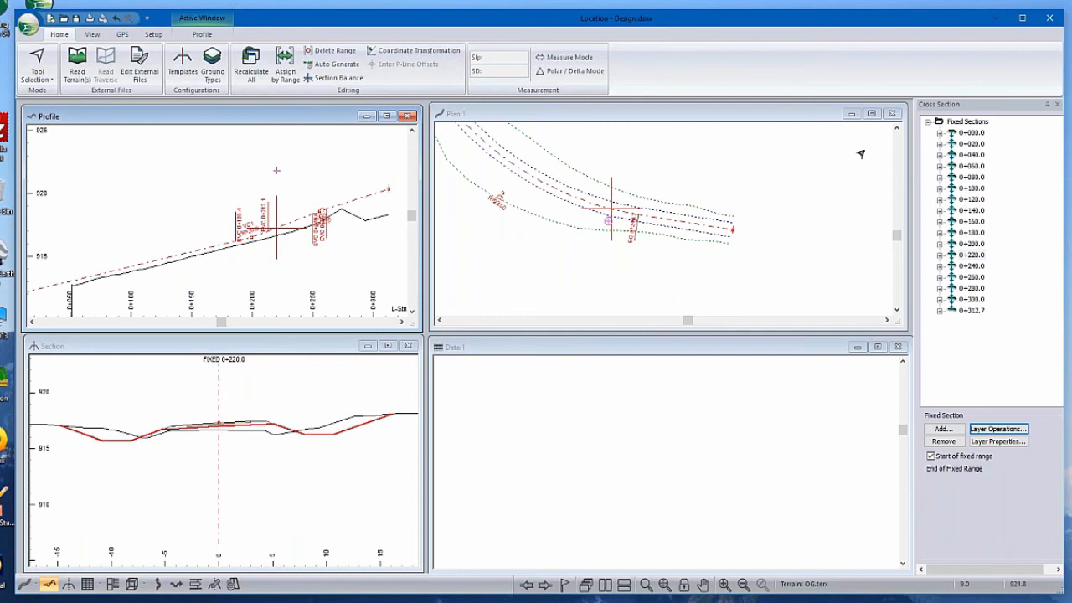
Remove all fixed cross sections over the whole station range of the road
click(963, 121)
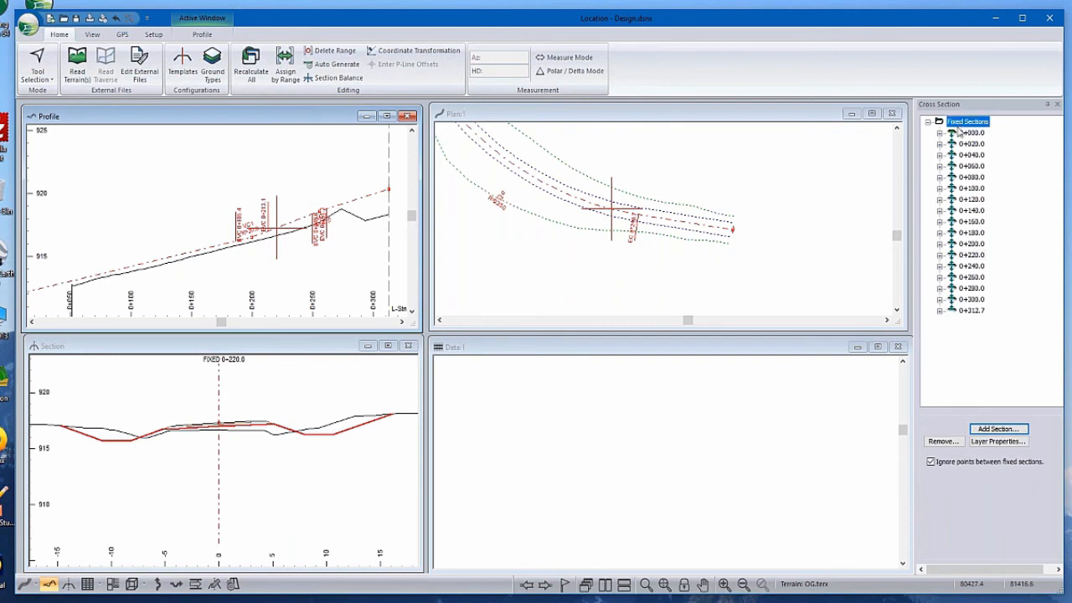
click(943, 442)
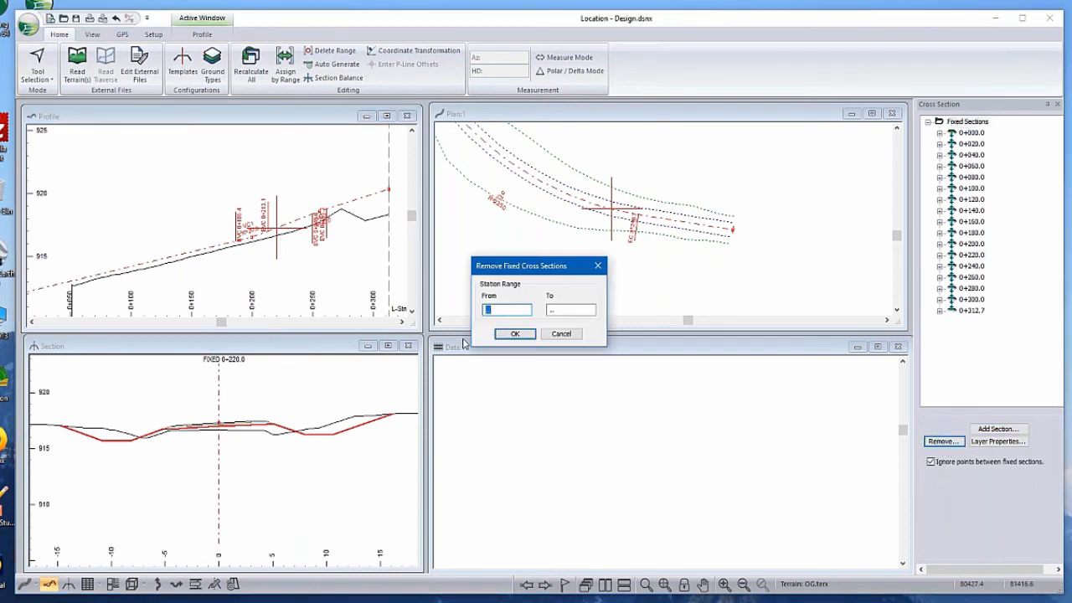
click(506, 333)
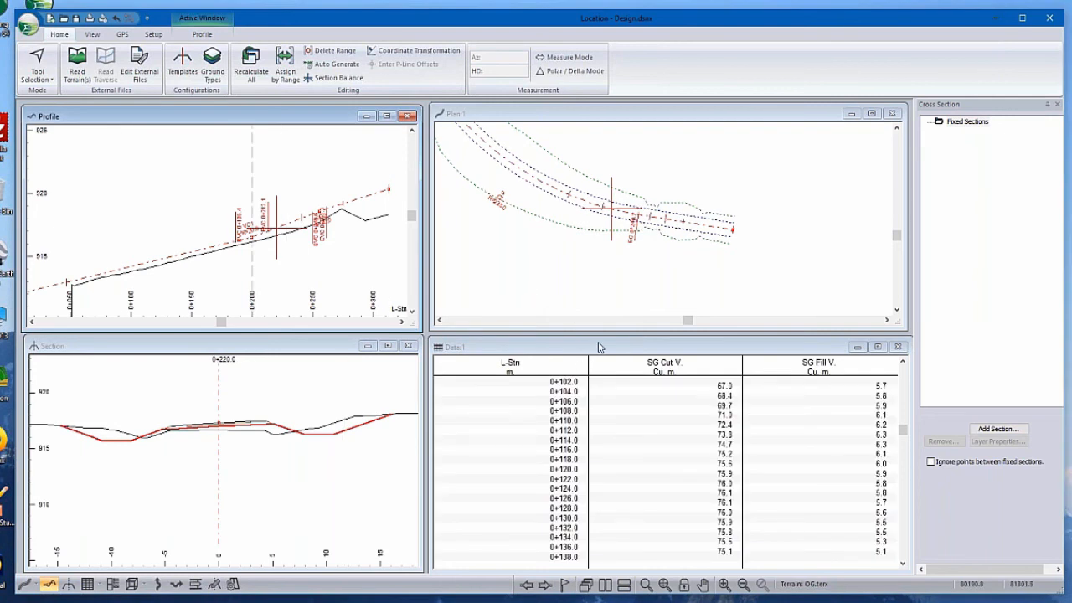
Examine the subgrade volume data, the profile and the cross section around station 0+220.0
click(598, 347)
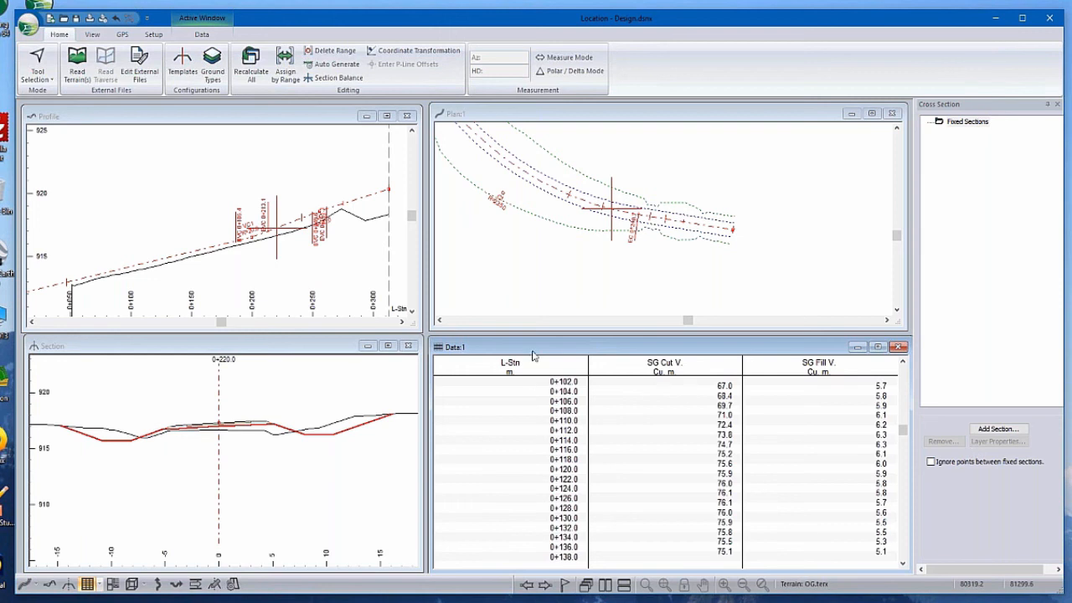
click(216, 249)
scroll(216, 250, down, 2)
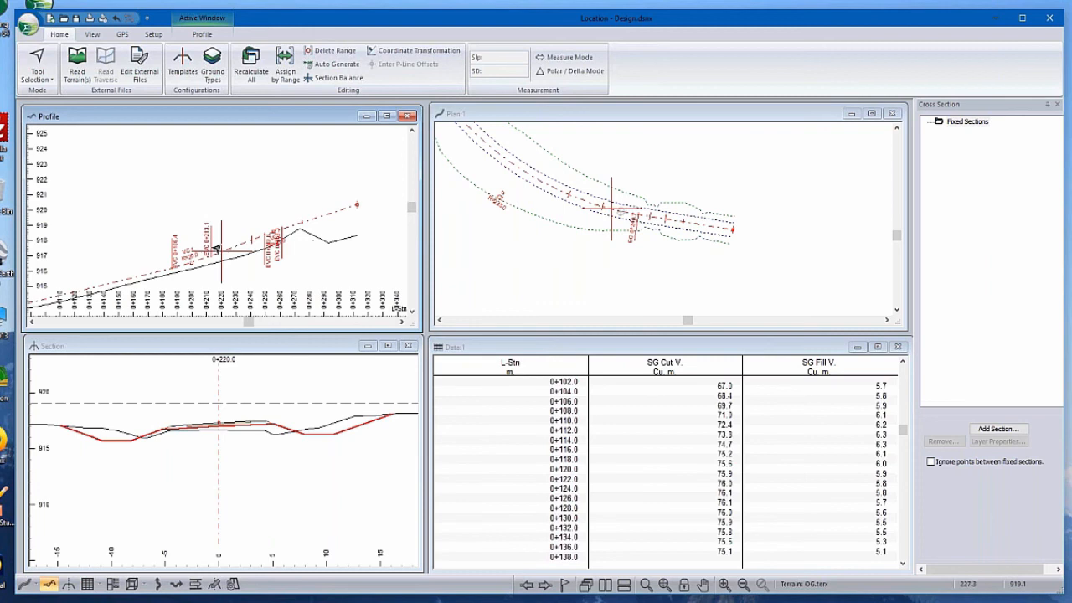
middle_drag(216, 249, 268, 223)
click(256, 395)
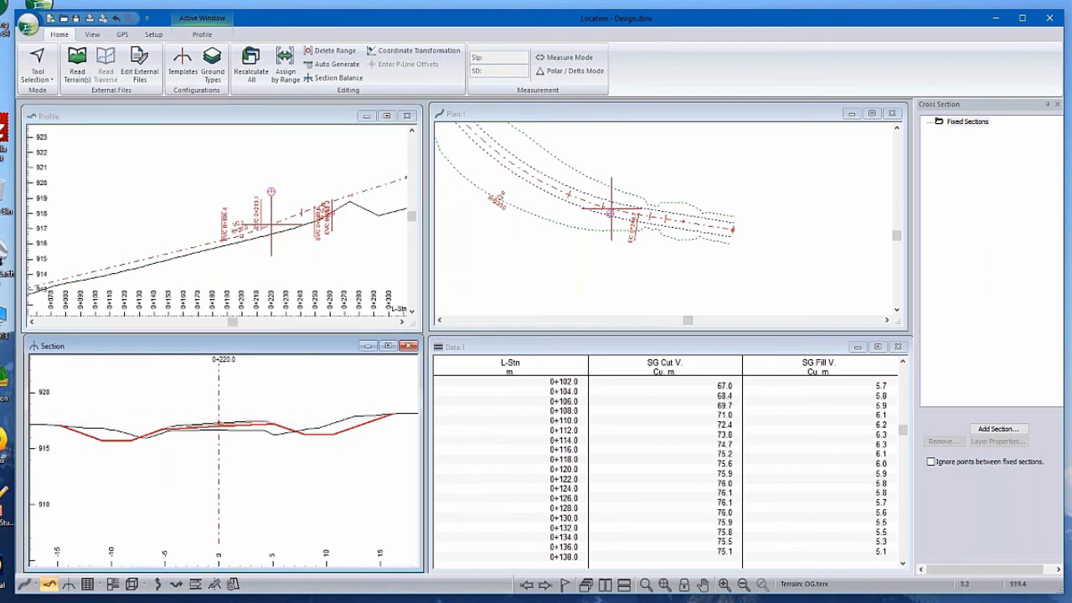
mouse_move(285, 405)
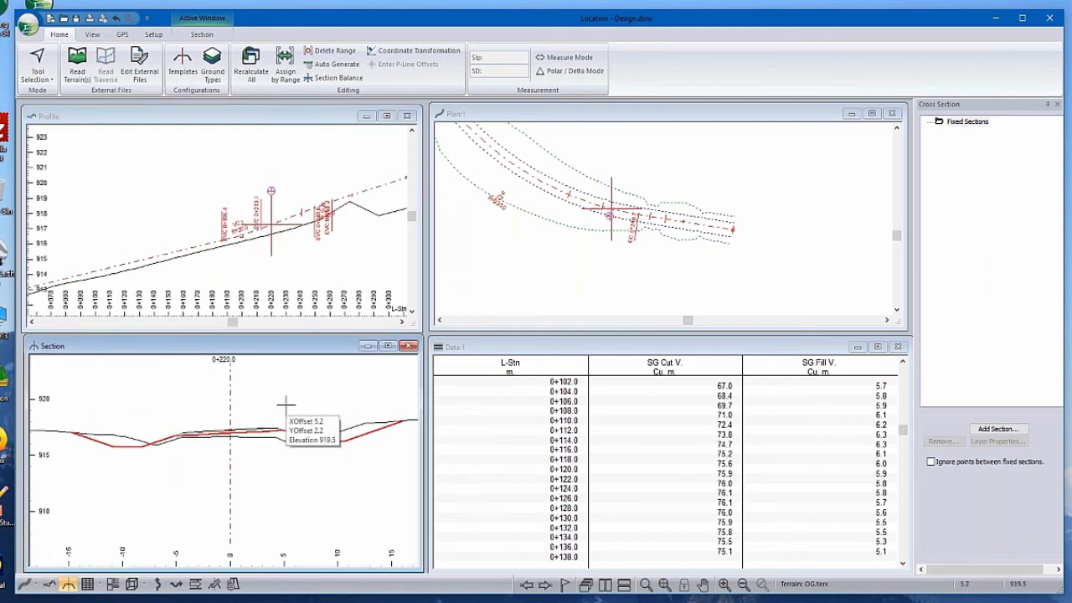
Add SG_asbuilt.terx as Reference terrain 1 in the design's alignment setup
click(153, 35)
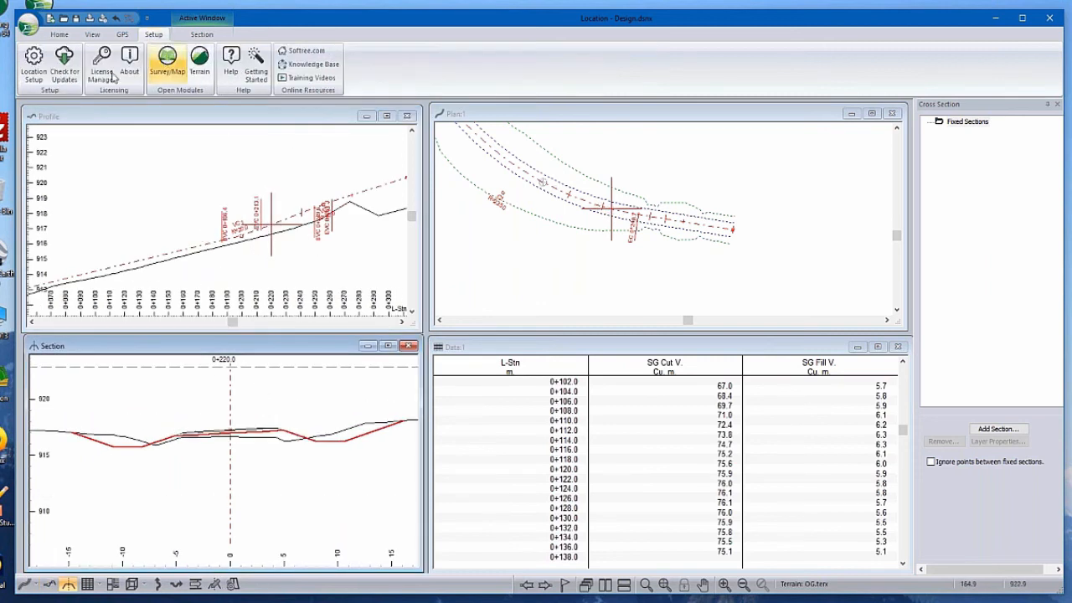
click(33, 60)
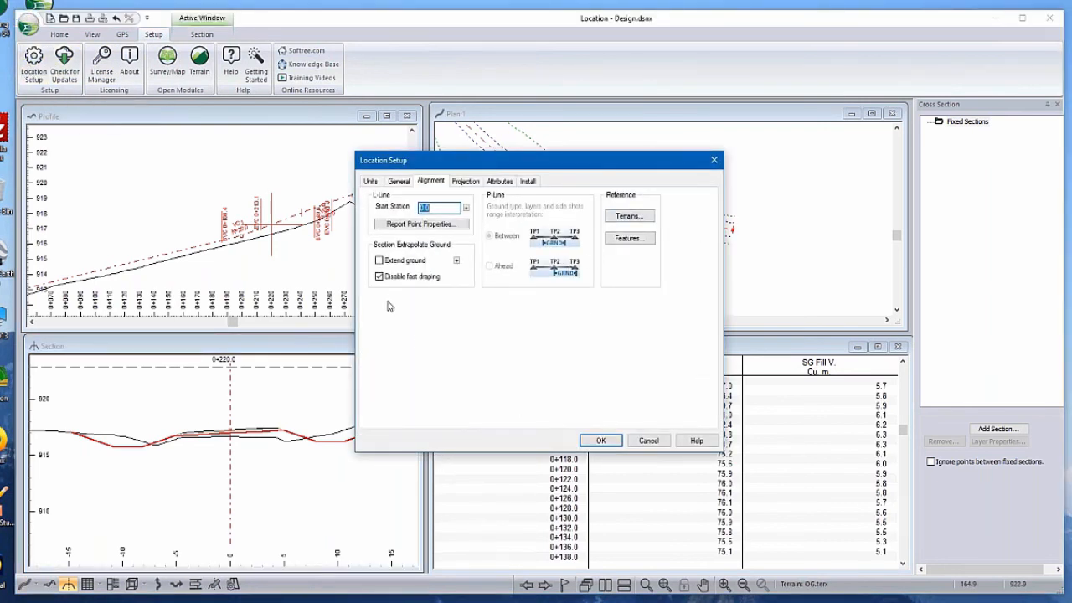
click(419, 181)
click(629, 216)
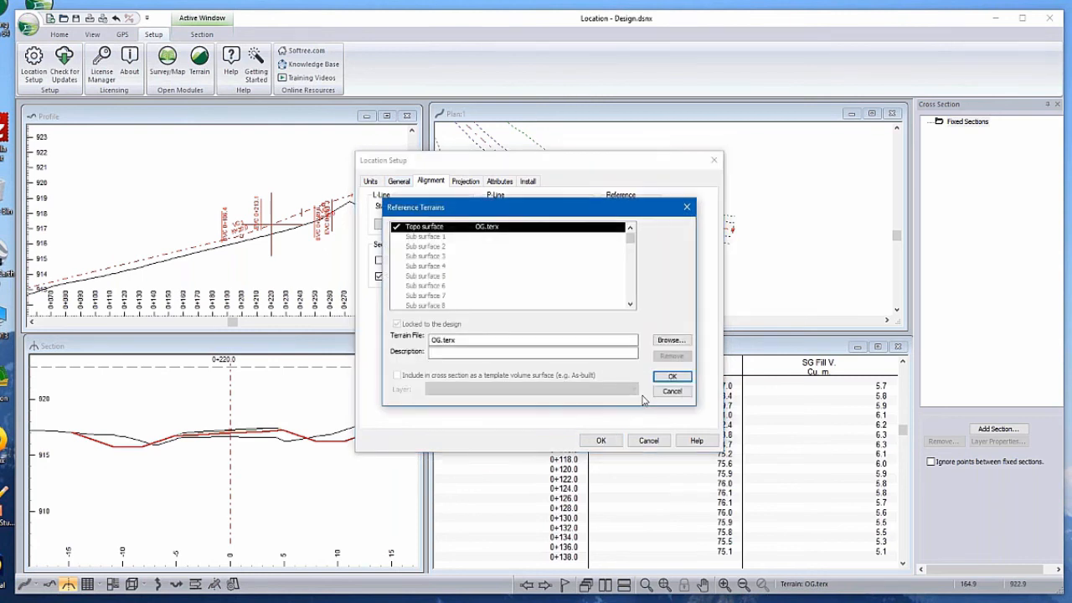
click(631, 305)
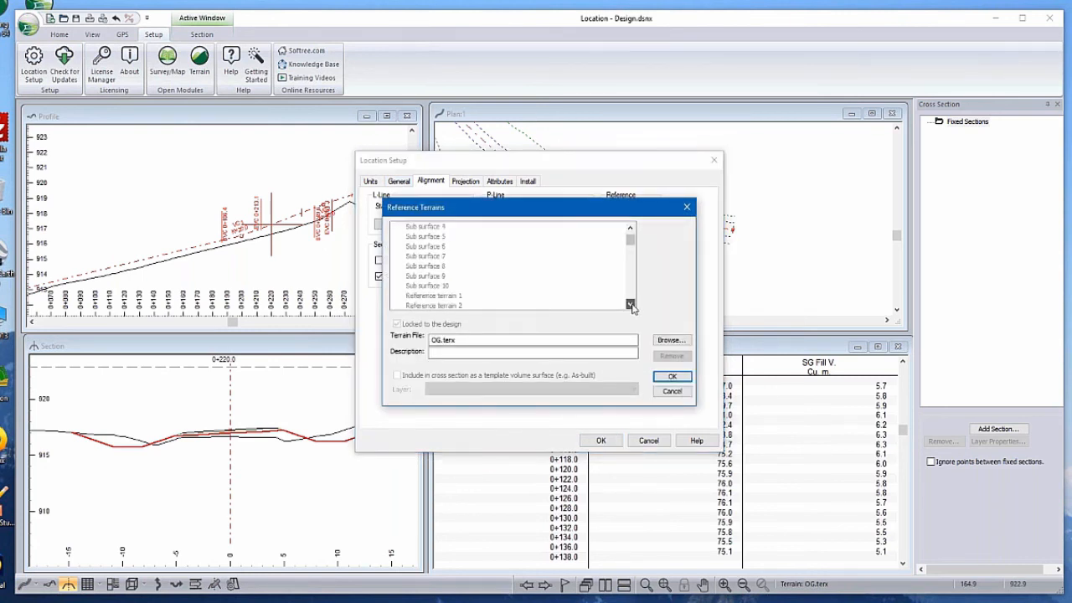
click(631, 305)
click(432, 266)
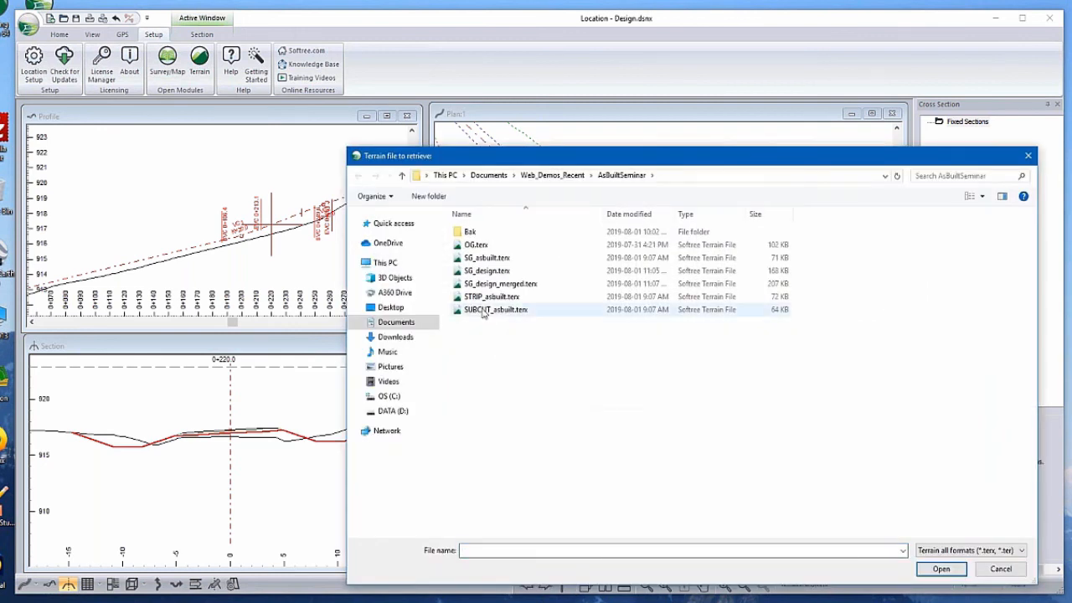
click(484, 258)
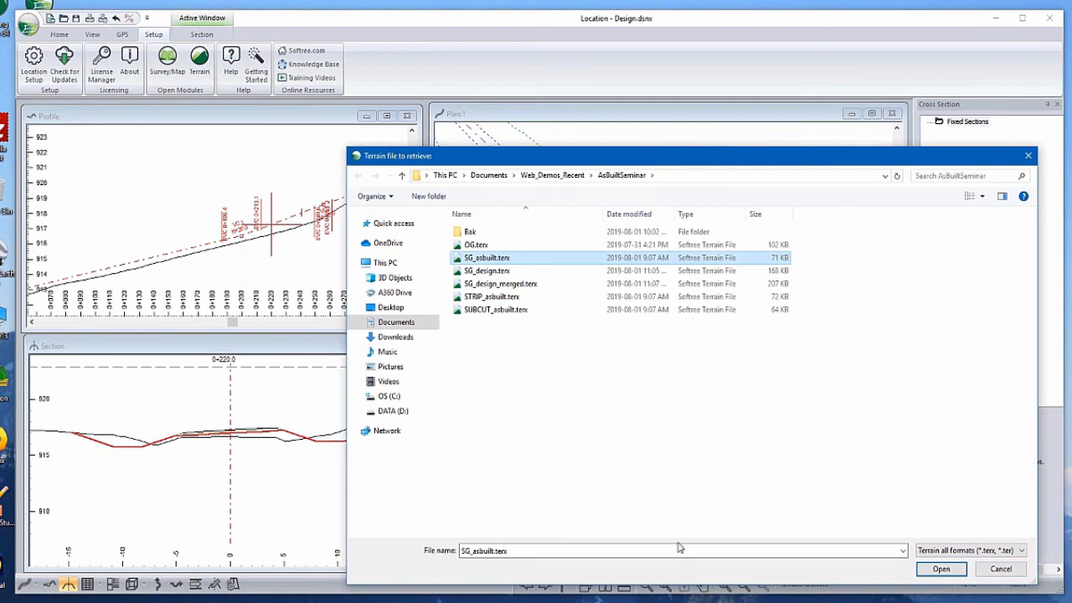
click(932, 574)
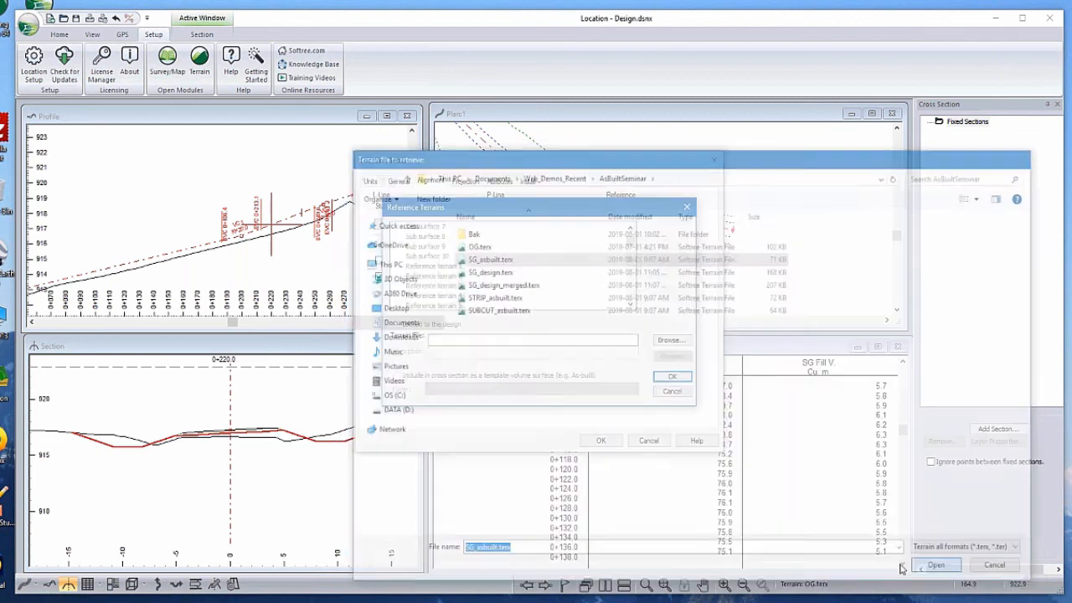
click(673, 378)
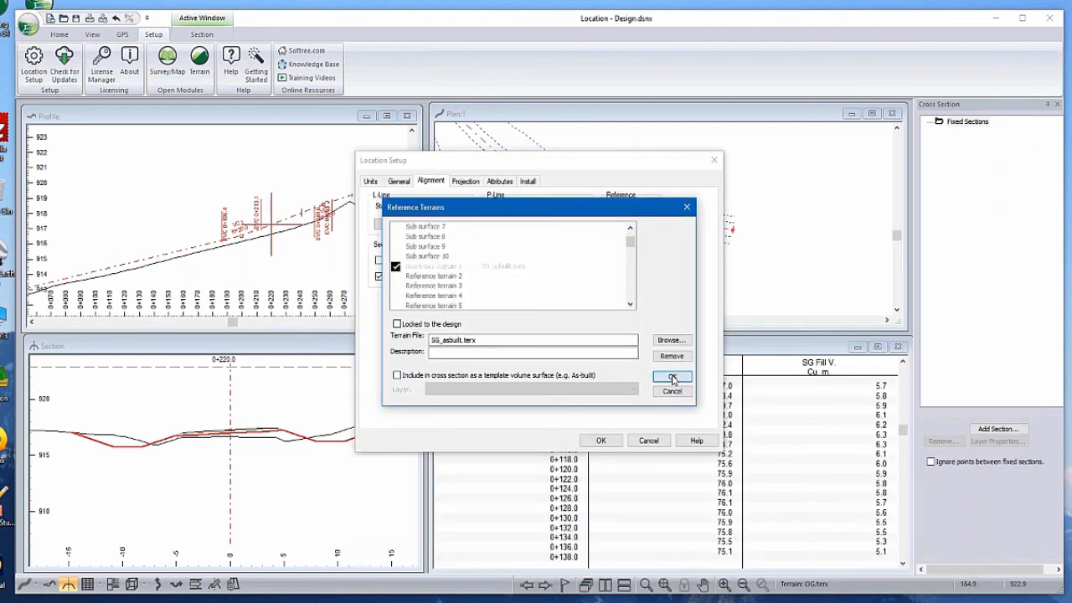
click(602, 441)
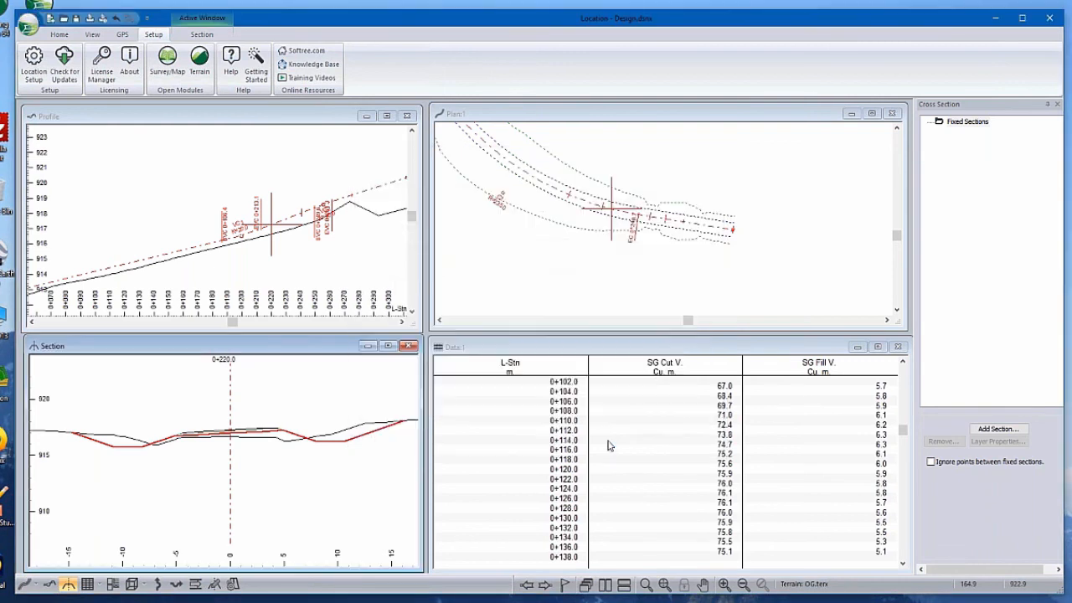
Display reference surfaces in the cross section, showing SG_asbuilt.terx as a blue dashed line, and recalculate the entire design
right_click(274, 382)
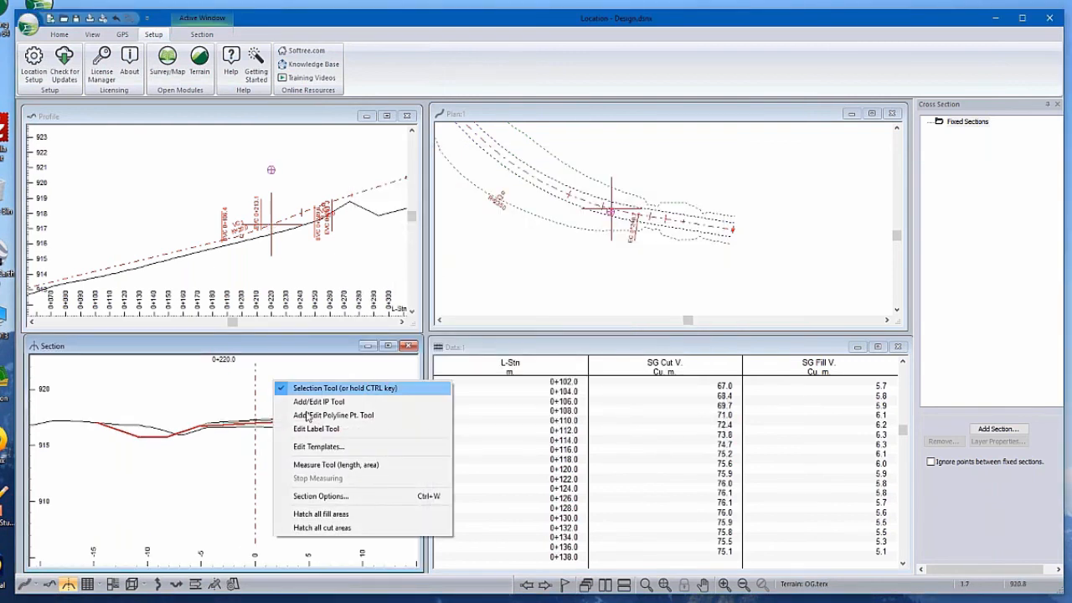
click(321, 496)
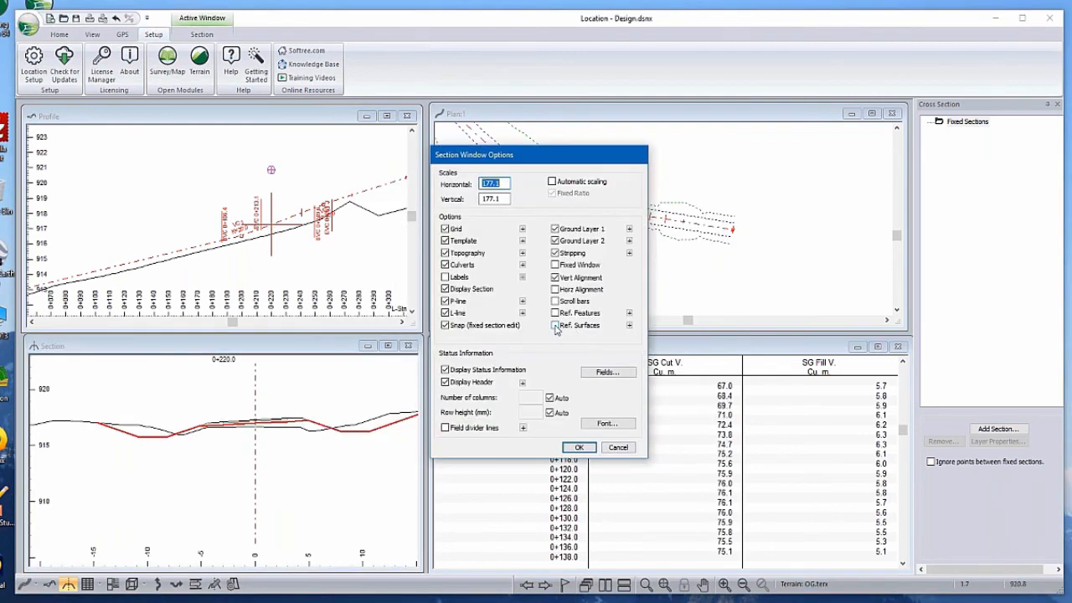
click(555, 326)
click(629, 326)
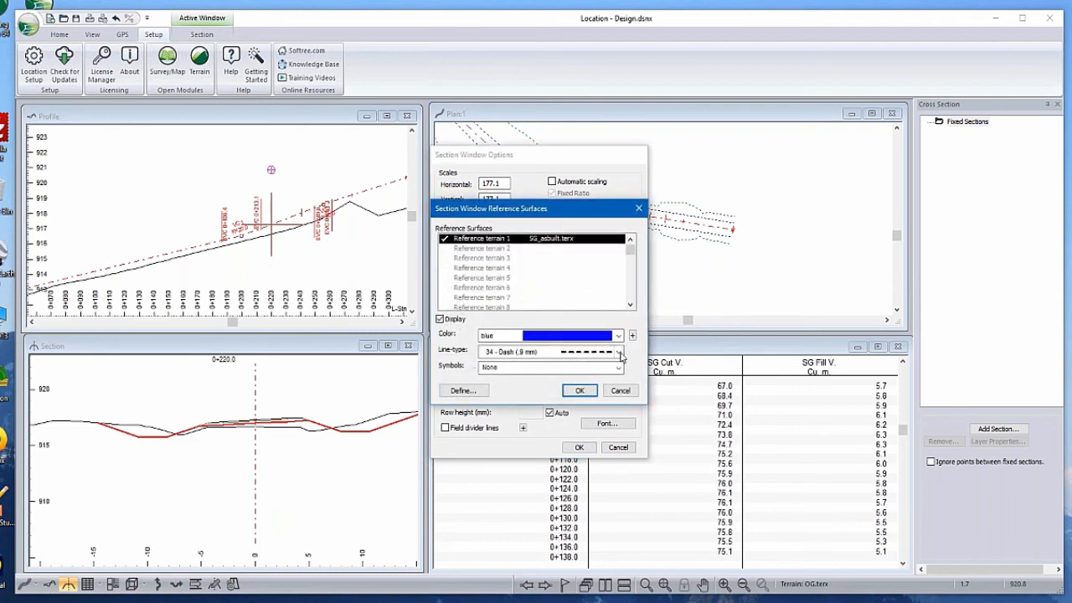
click(578, 392)
click(577, 447)
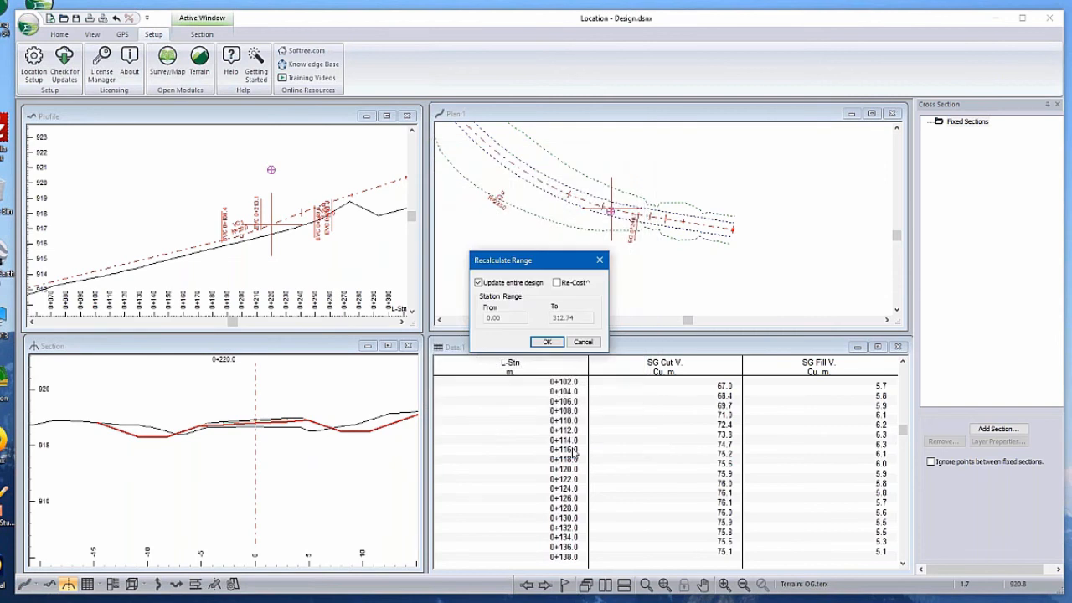
click(547, 342)
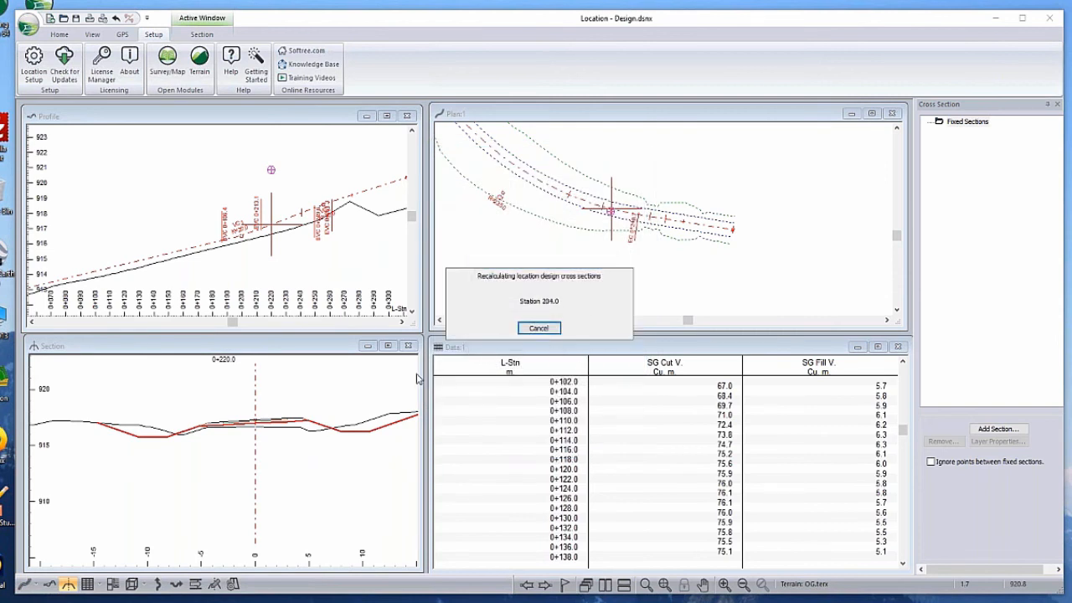
Widen the section view and compare the as-built reference line with the design subgrade from station 0+220.0 to 0+224.0
drag(469, 370, 768, 371)
scroll(549, 426, up, 4)
middle_drag(512, 417, 572, 423)
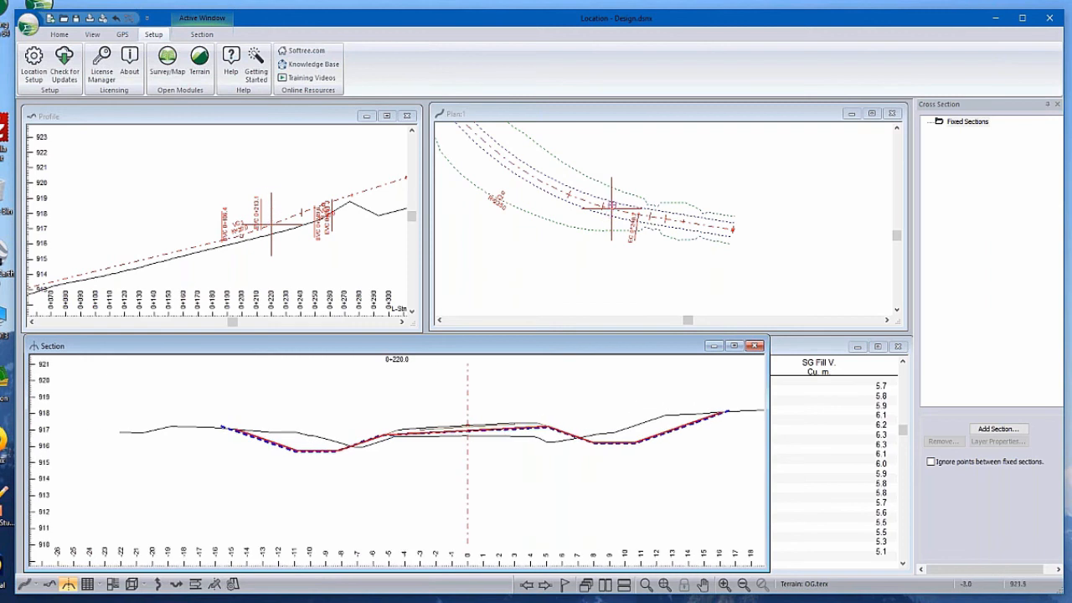
click(545, 586)
click(544, 586)
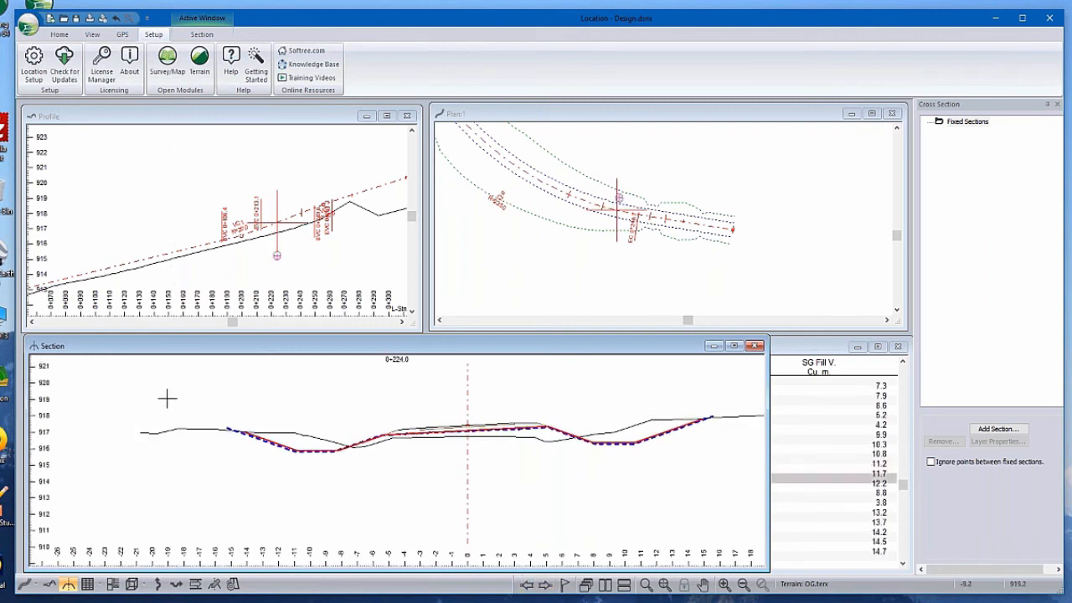
scroll(217, 443, up, 3)
scroll(262, 416, up, 2)
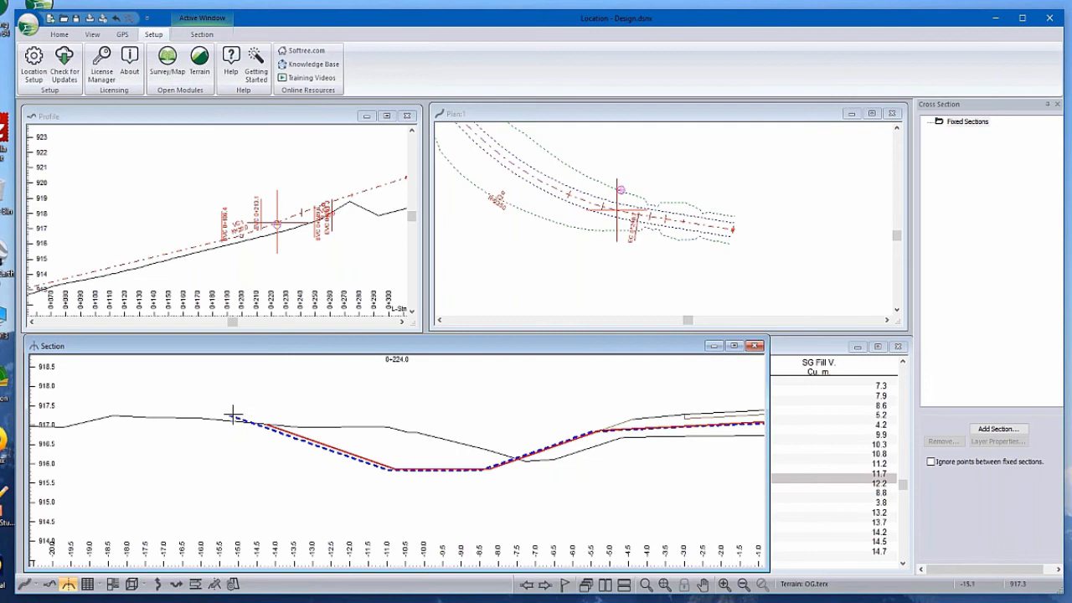
scroll(263, 431, down, 3)
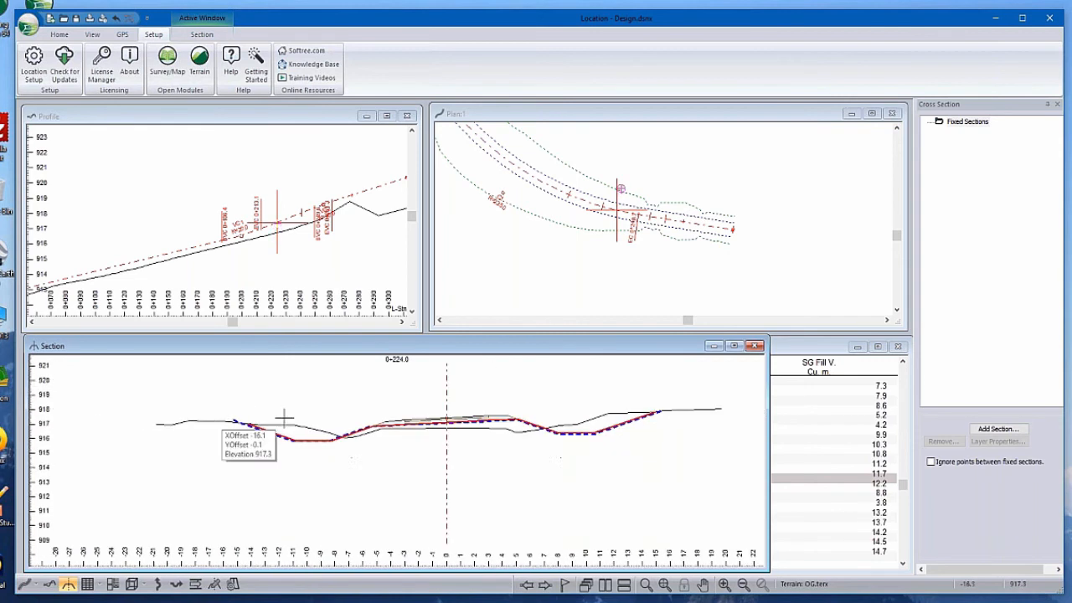
middle_drag(418, 423, 290, 426)
scroll(300, 421, up, 1)
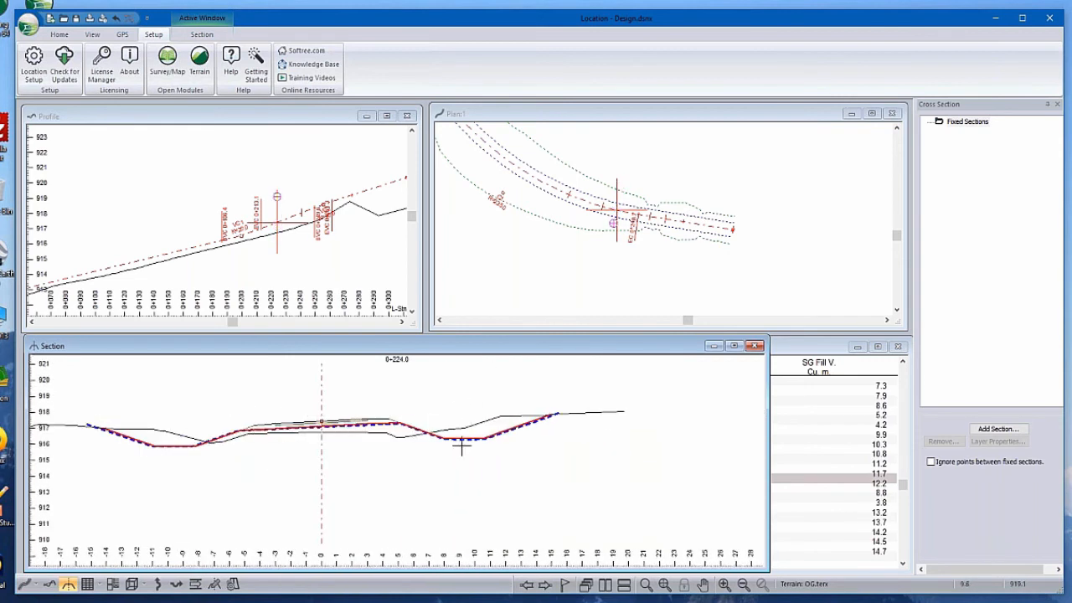
mouse_move(452, 366)
middle_drag(392, 505, 456, 520)
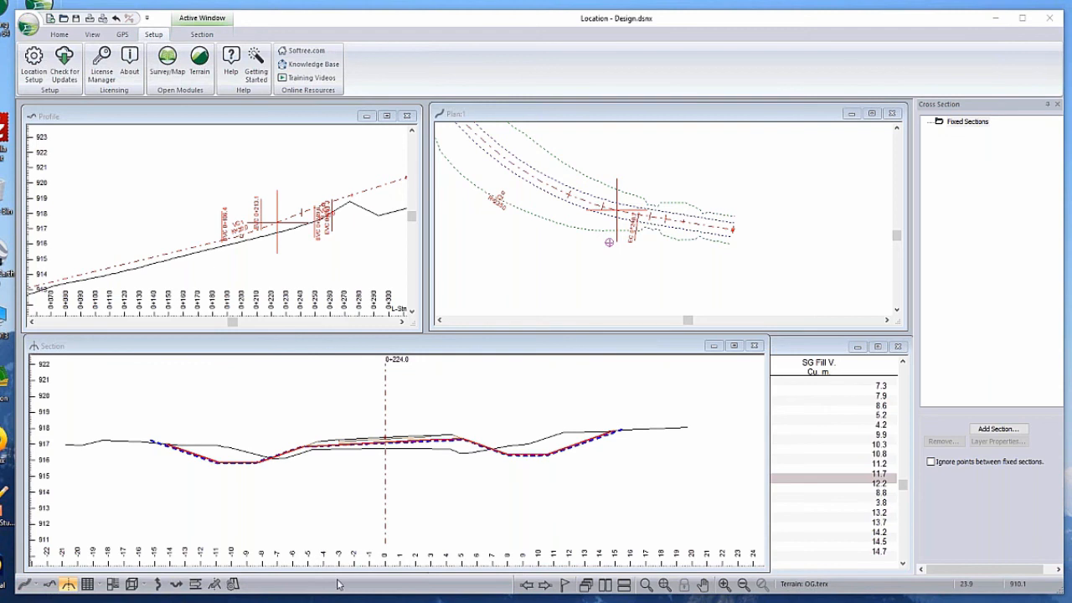
click(137, 116)
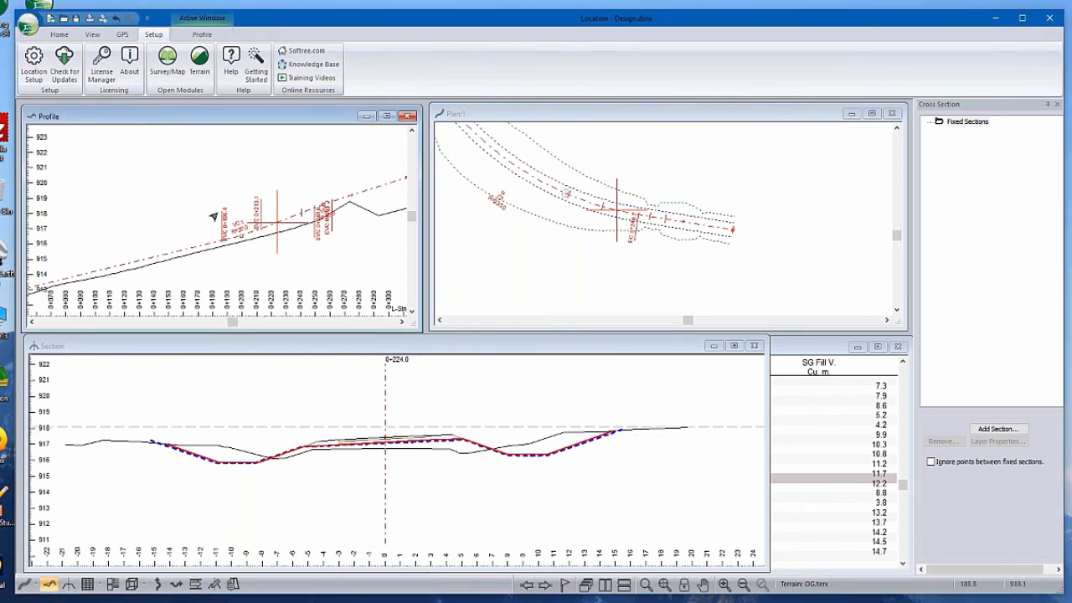
mouse_move(213, 217)
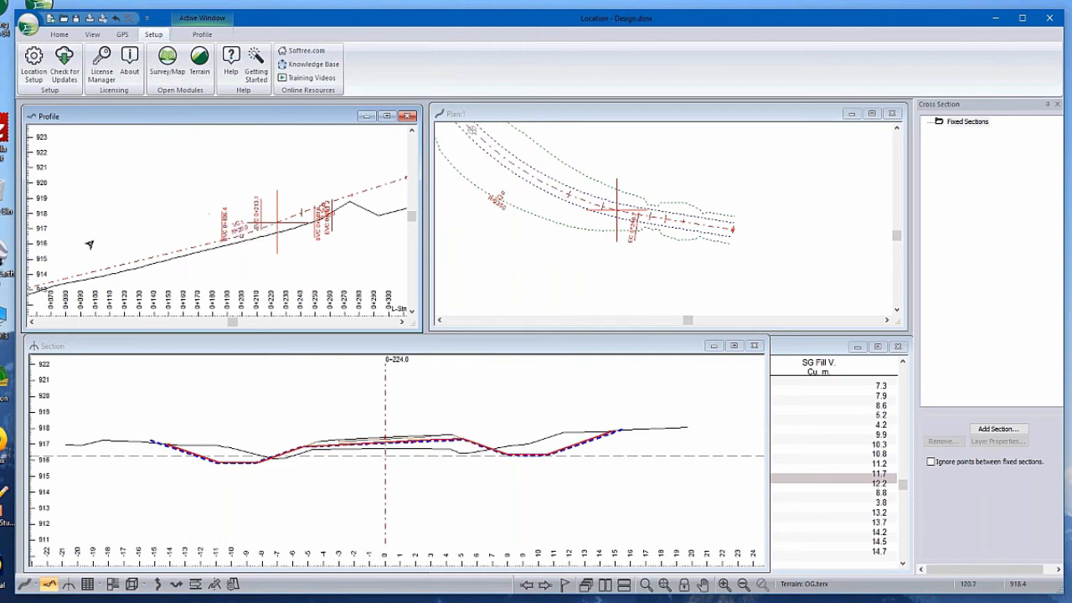
drag(318, 26, 307, 25)
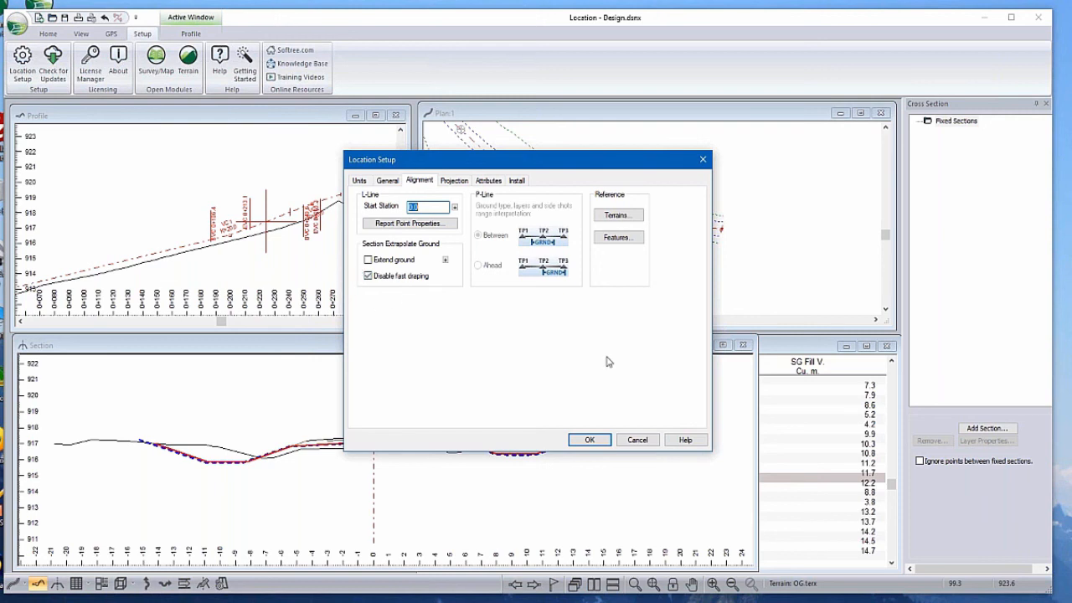
click(589, 442)
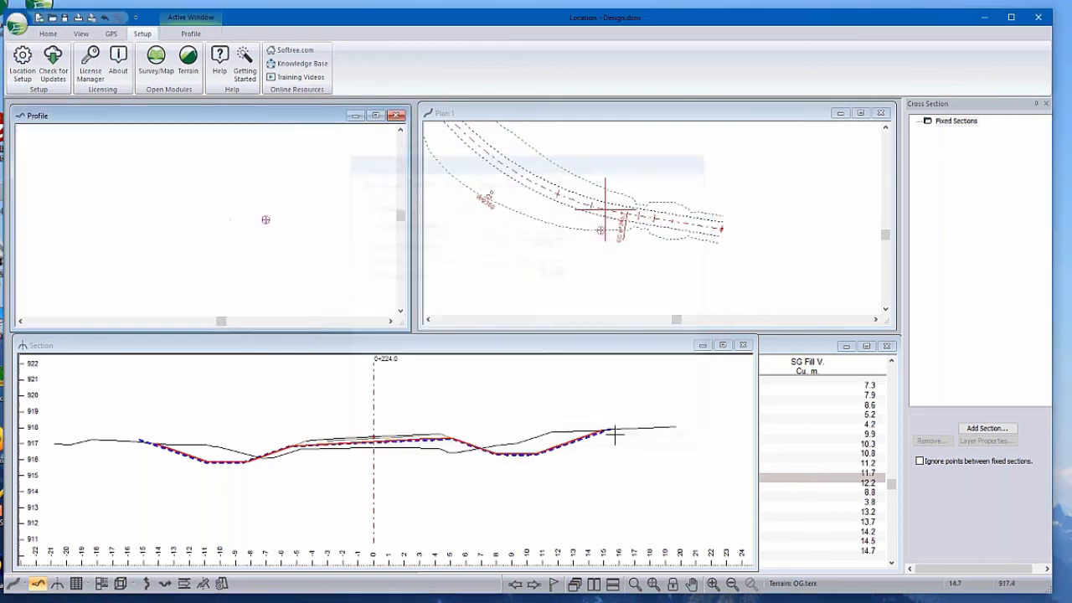
Start a new location design without saving Design.dsnx, using the SG_design_merged.terx terrain as the original ground surface
click(16, 27)
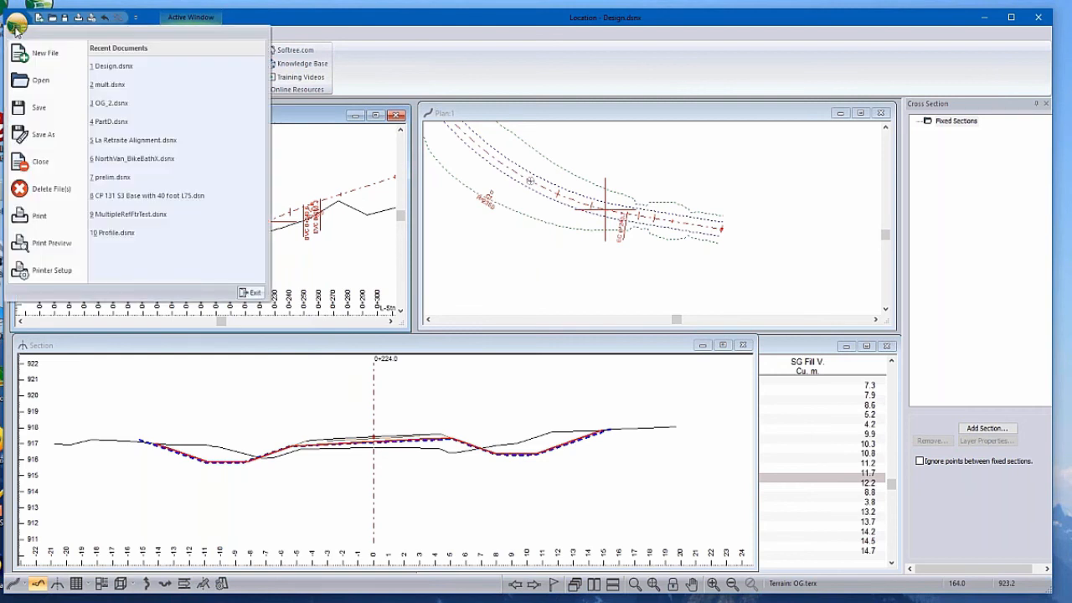
click(43, 58)
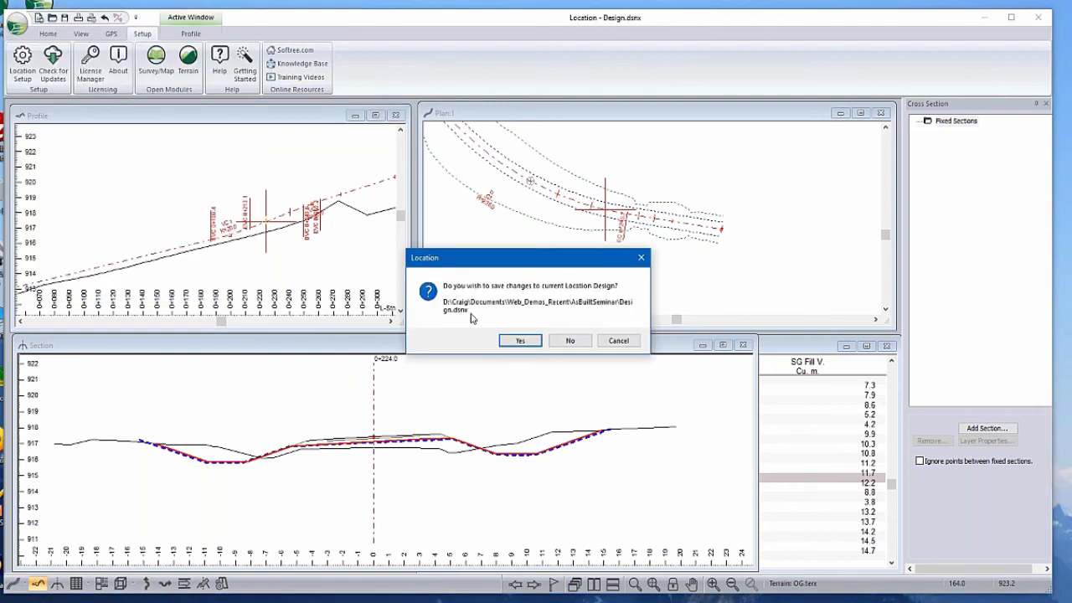
click(567, 340)
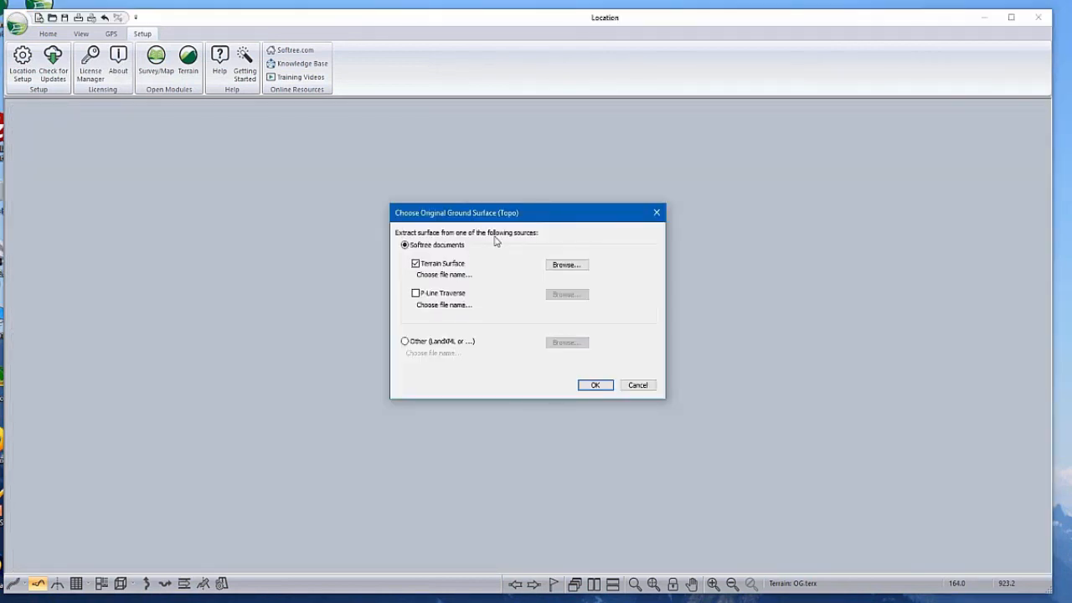
click(577, 266)
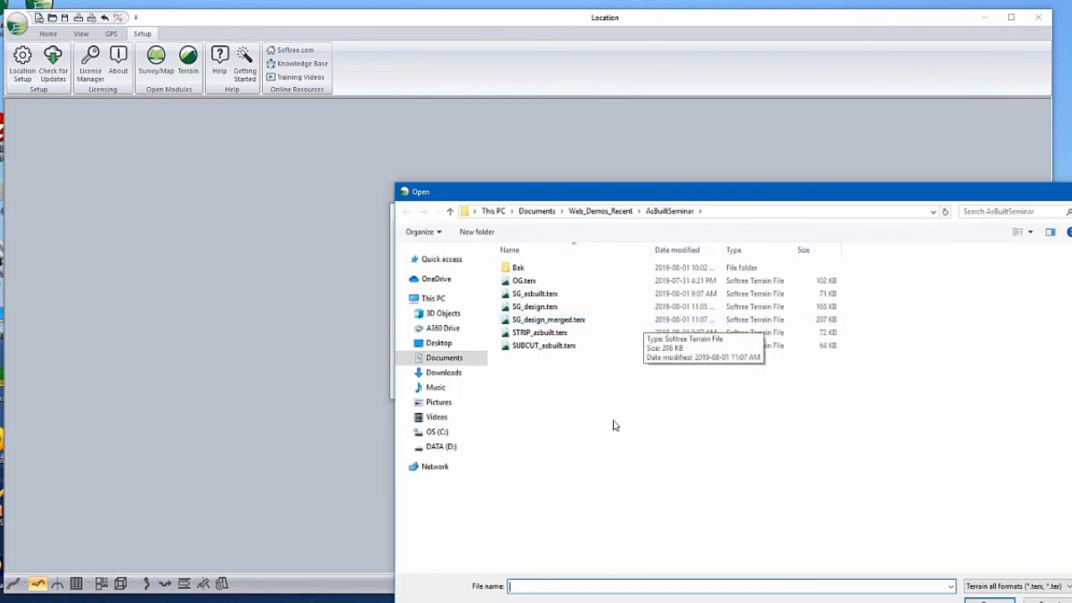
click(545, 320)
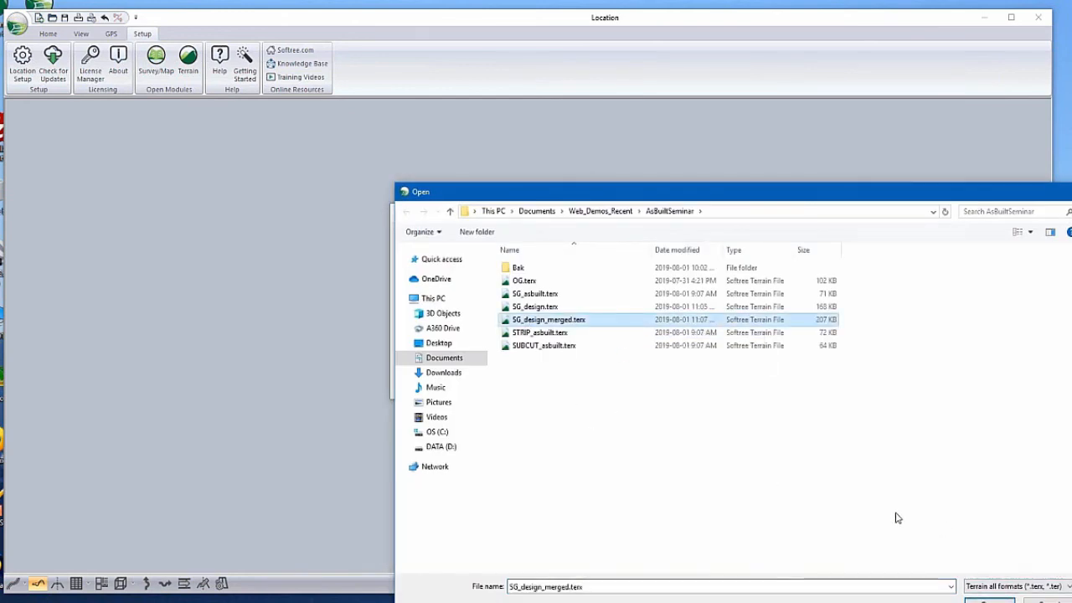
click(989, 600)
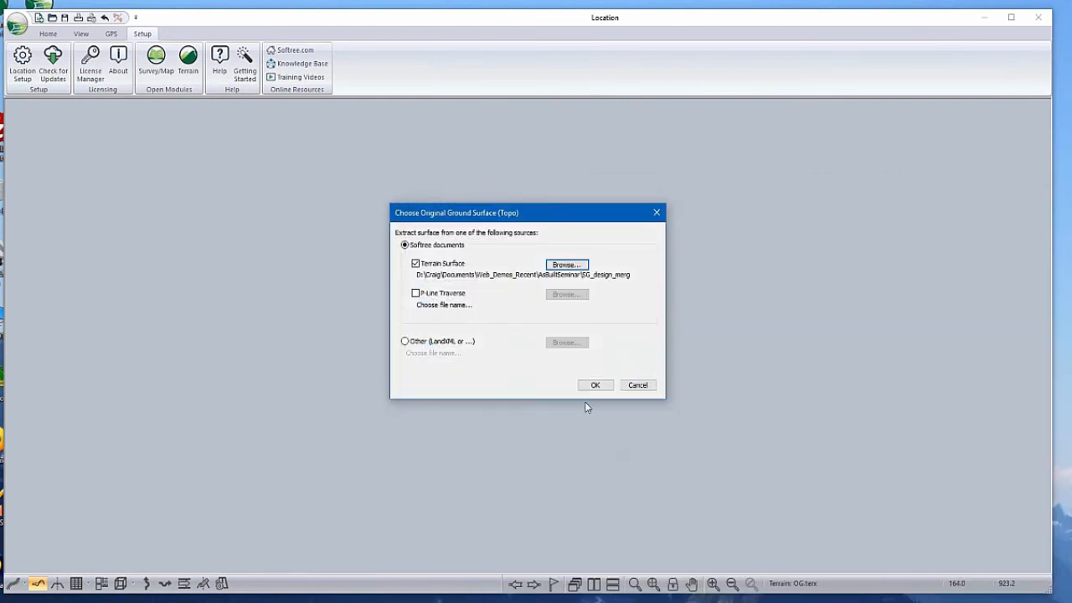
click(593, 386)
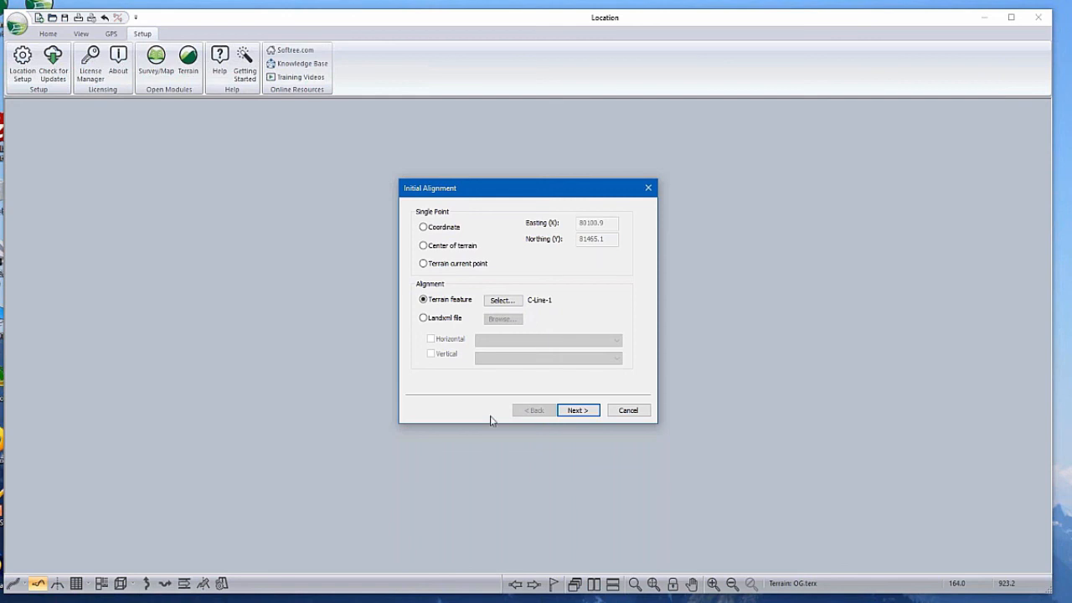
Finish setting up the new design along C-Line-1, using only fixed sections from SG_asbuilt.terx at a section spacing of 20
click(568, 412)
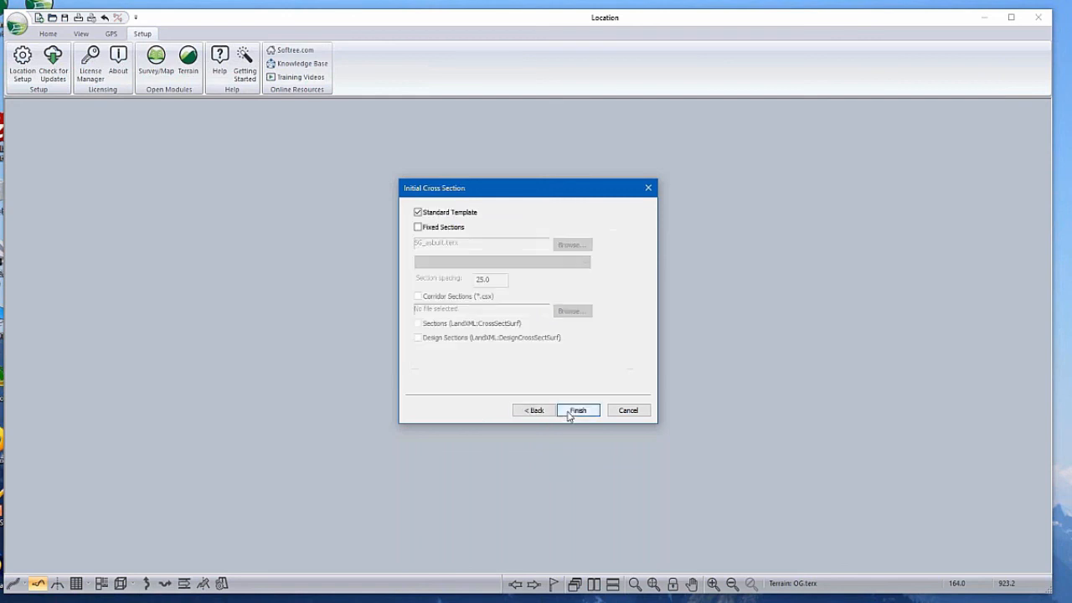
click(427, 229)
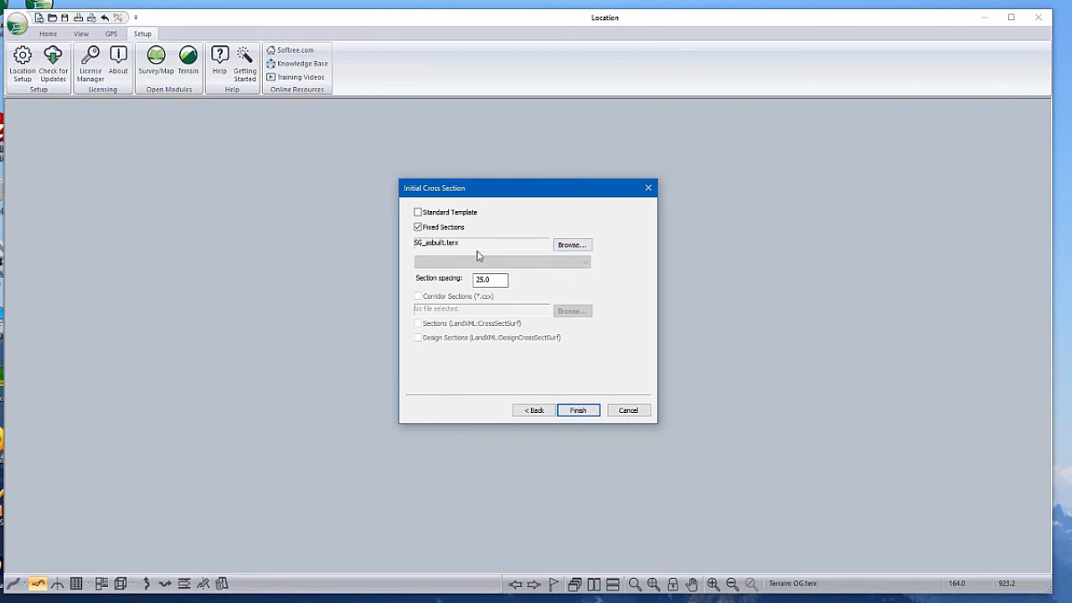
click(571, 245)
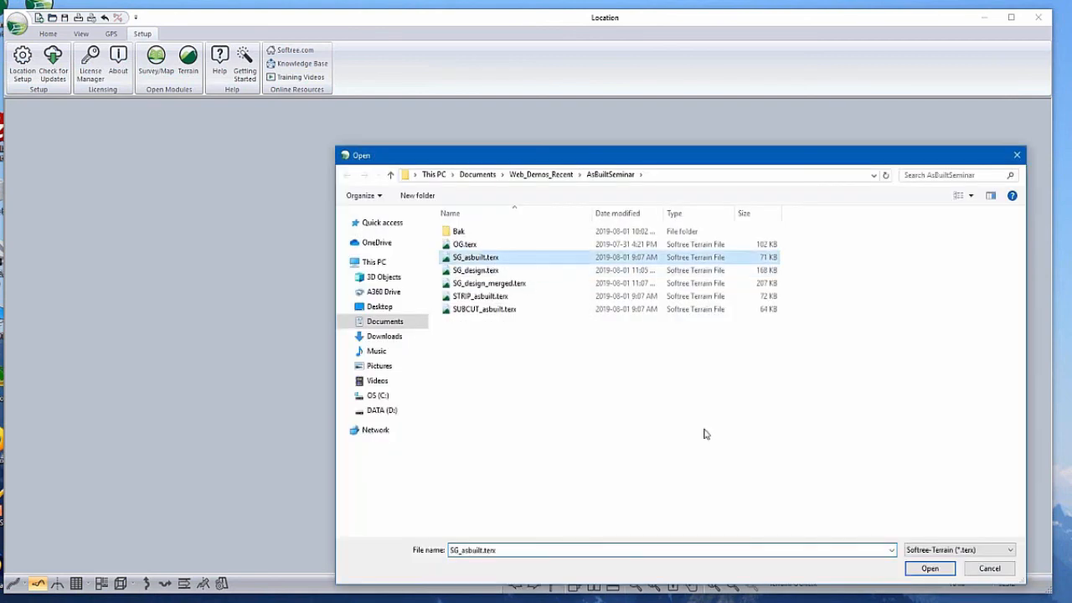
click(926, 568)
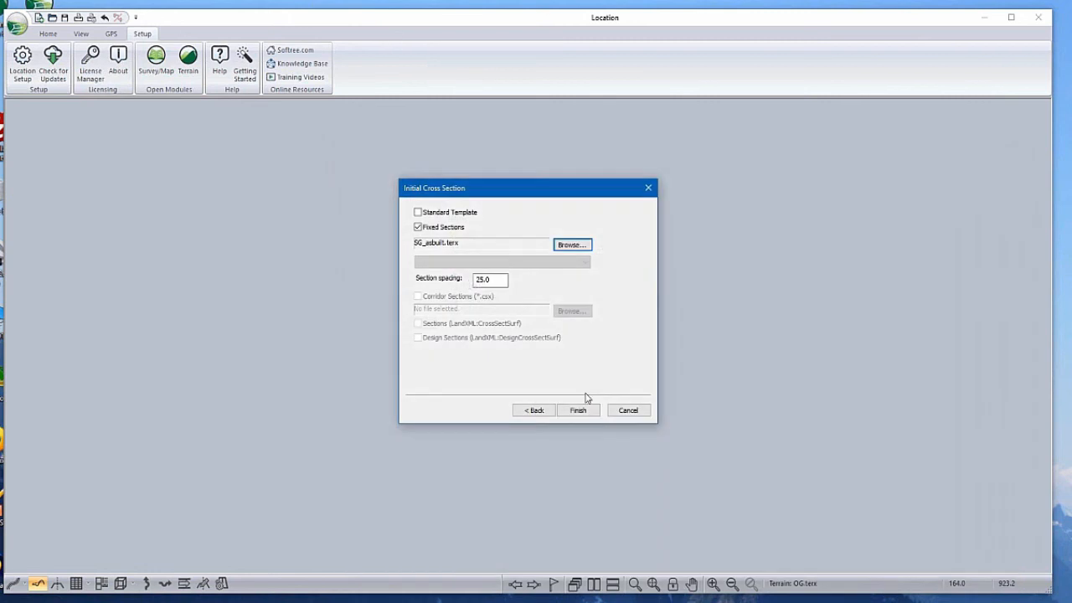
double_click(485, 279)
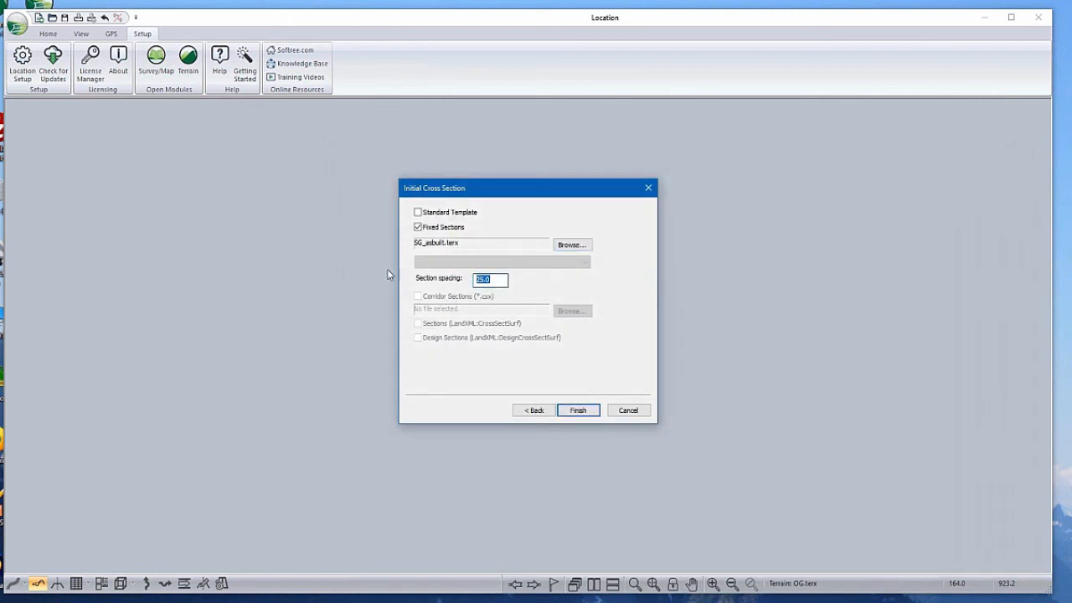
text(2)
click(573, 413)
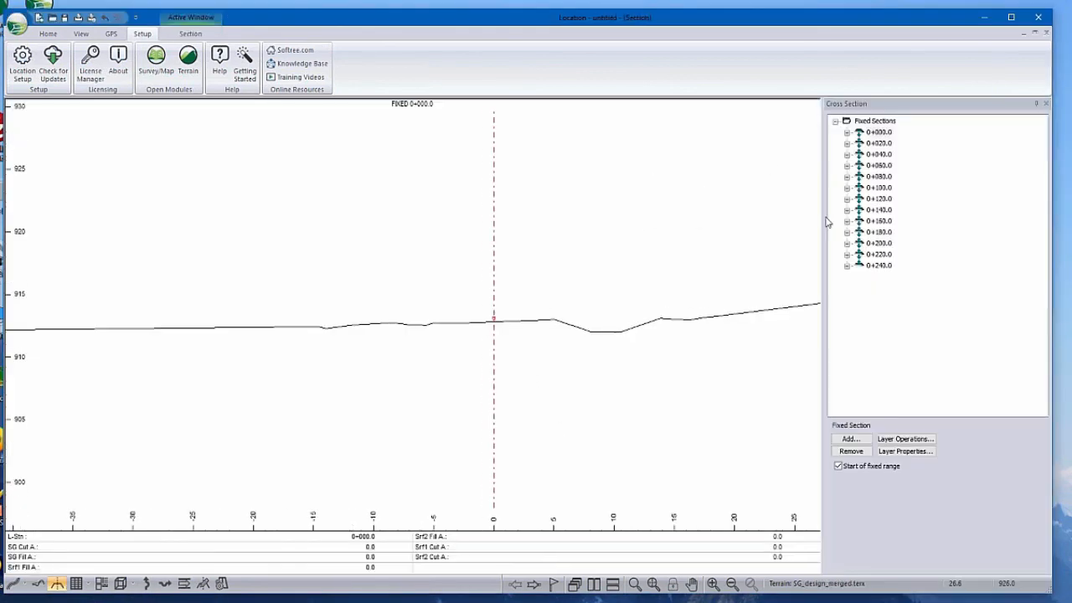
Restore the section window, fit it above the data table, and show the fixed section at station 0+080.0
click(1035, 31)
drag(489, 222, 681, 118)
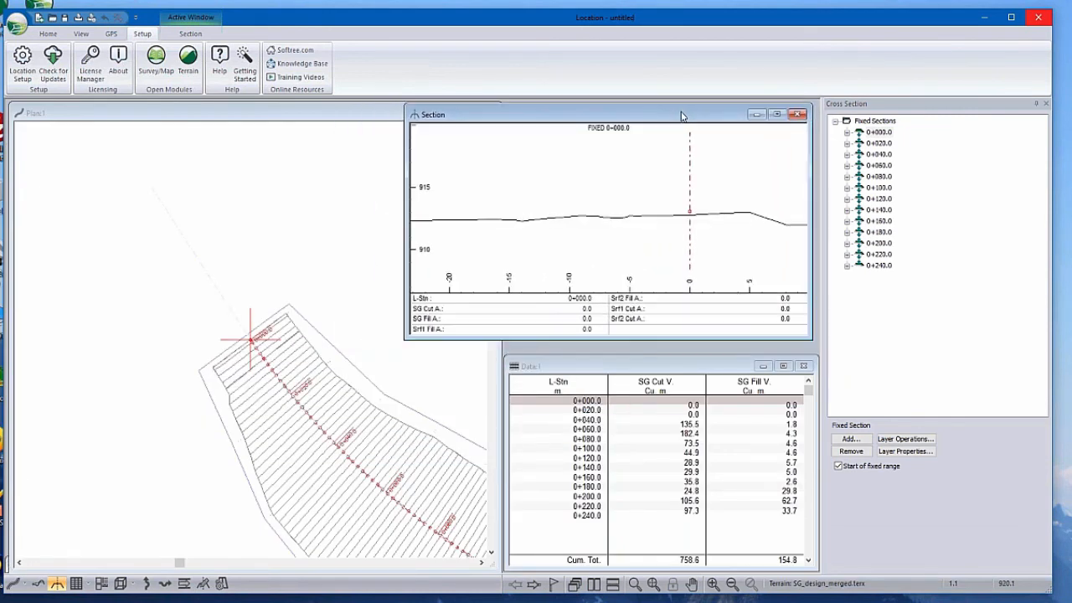
drag(405, 341, 540, 344)
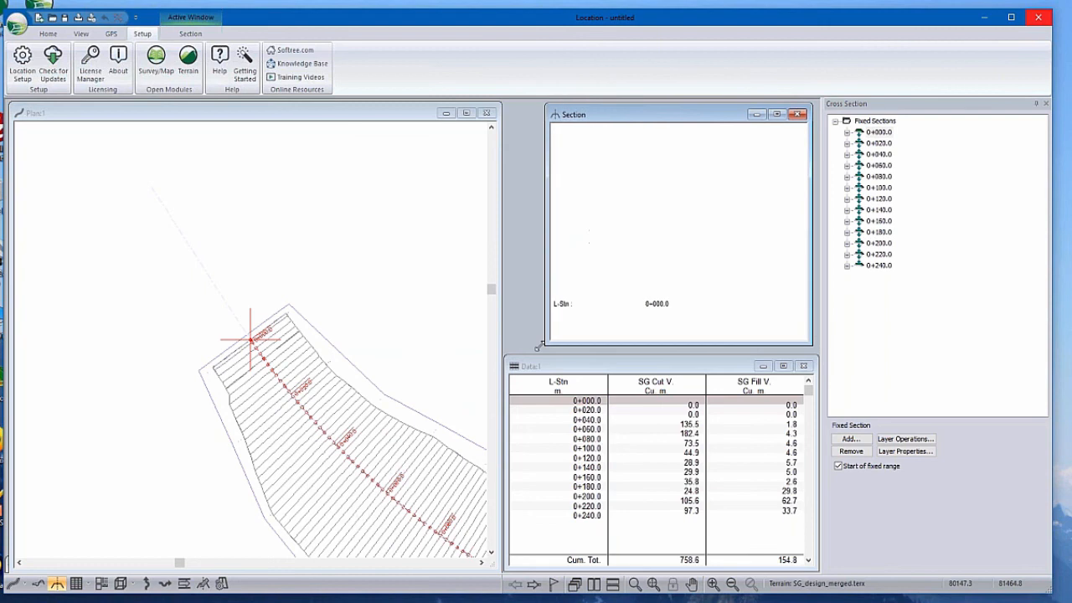
click(879, 165)
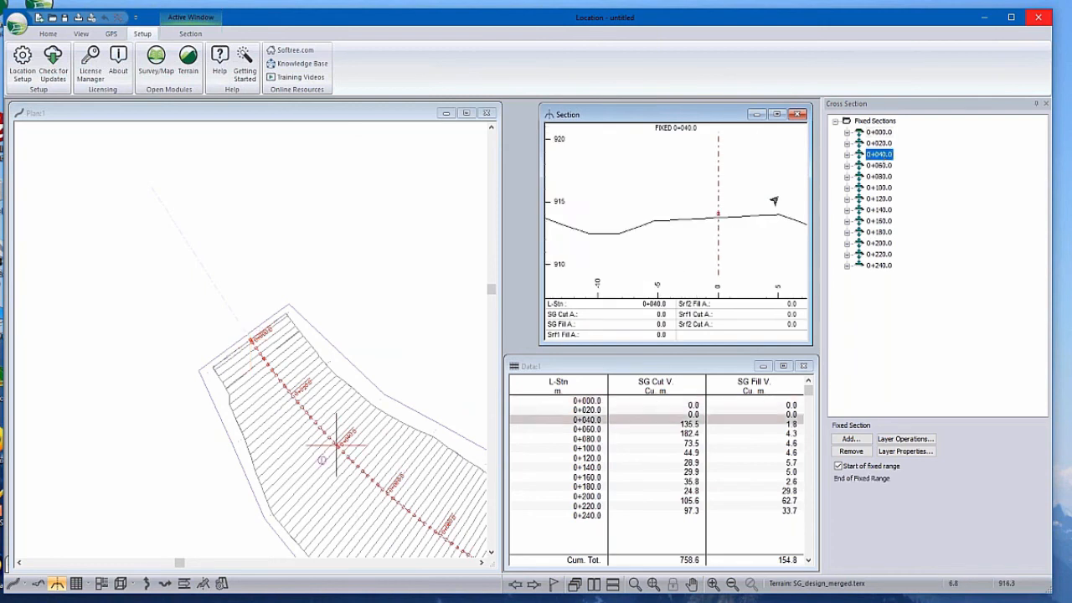
click(879, 176)
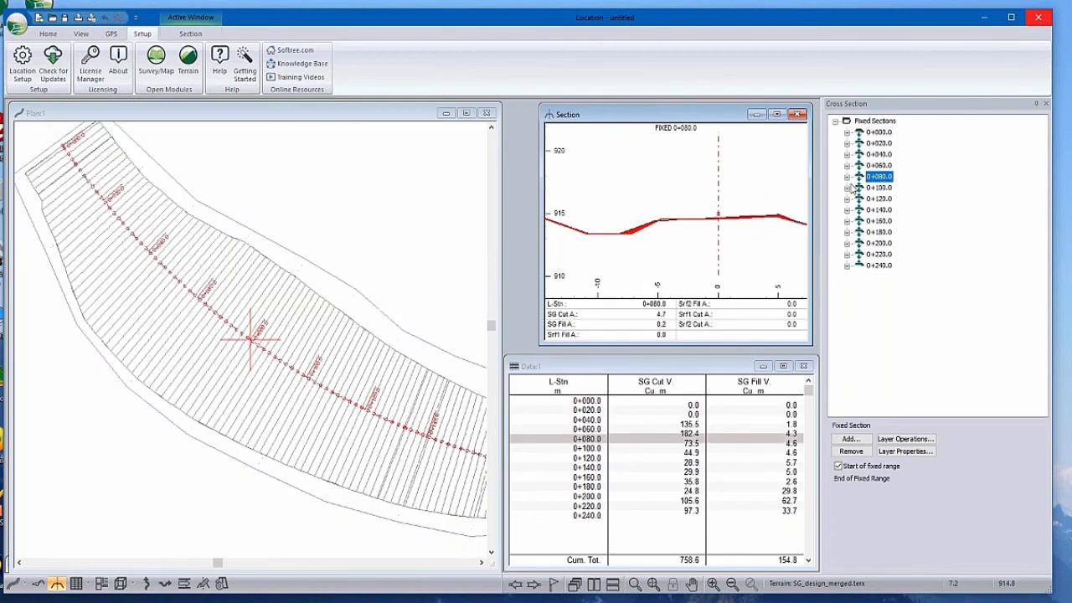
Turn off the hatching of all cut areas in the cross section
right_click(715, 247)
click(773, 393)
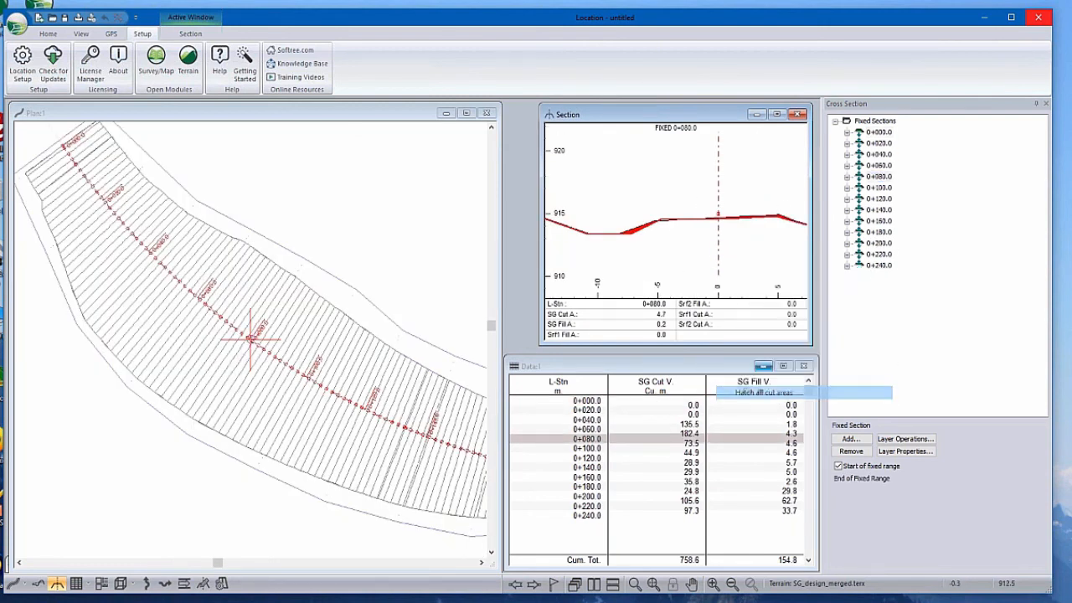
right_click(685, 244)
click(735, 389)
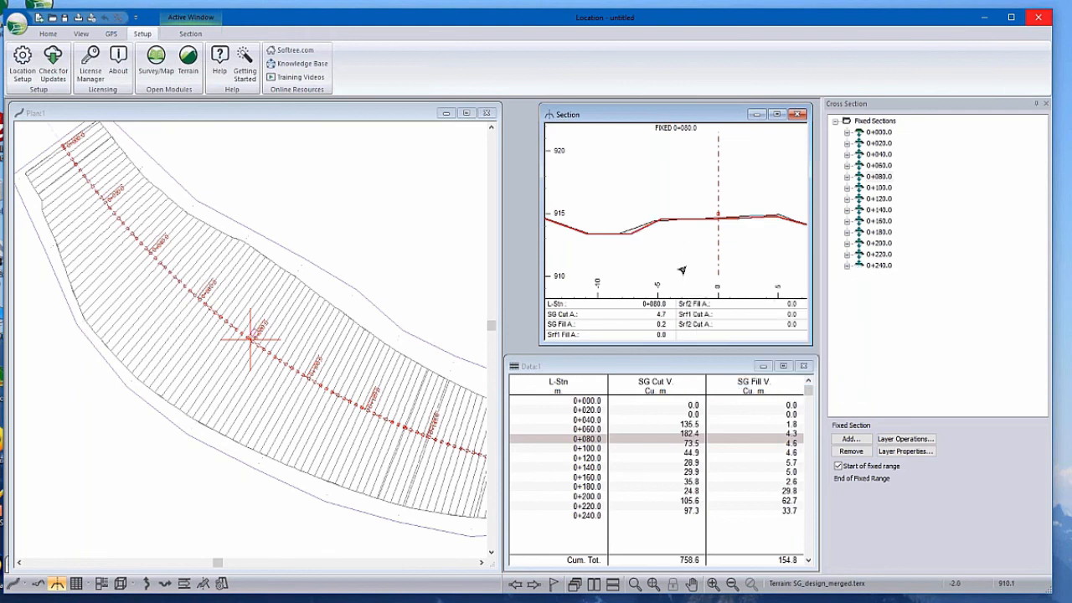
Inspect the Topo and SG polylines of the fixed section at 0+080.0 in an enlarged section view, then restore the window
double_click(668, 118)
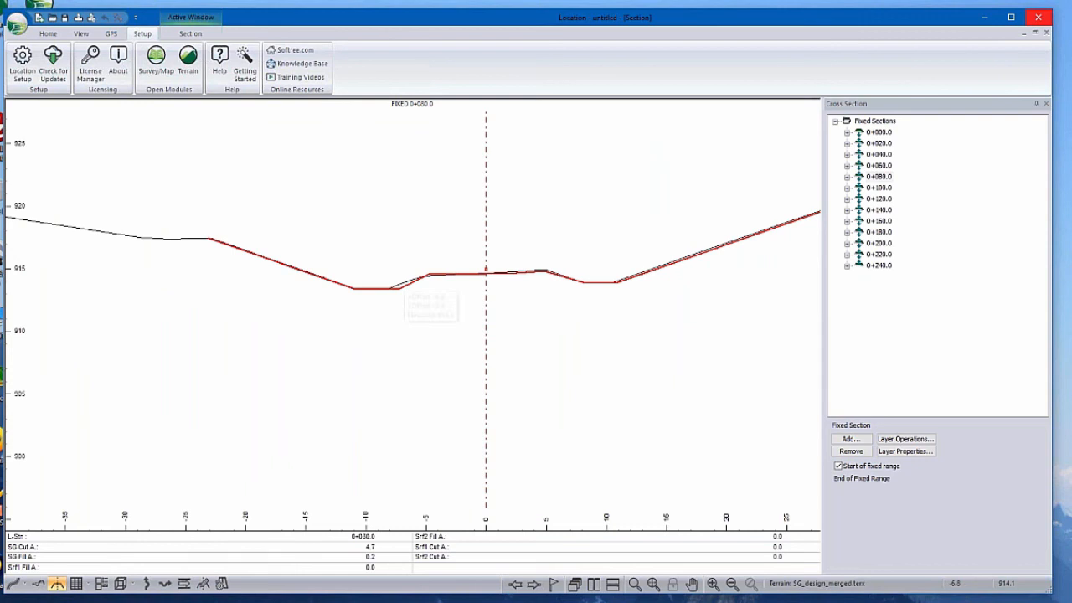
click(403, 282)
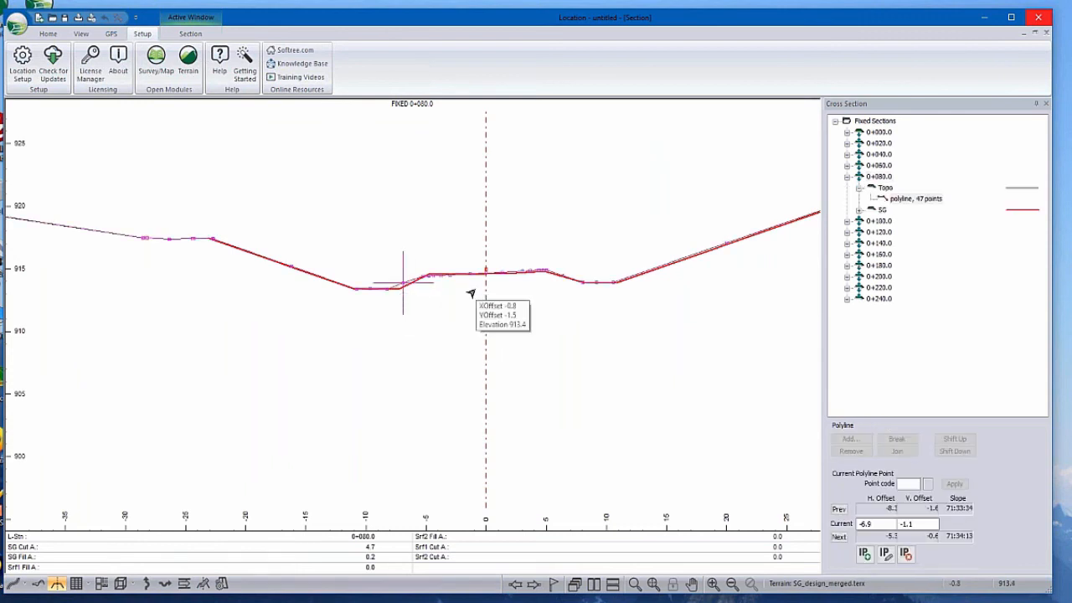
click(383, 302)
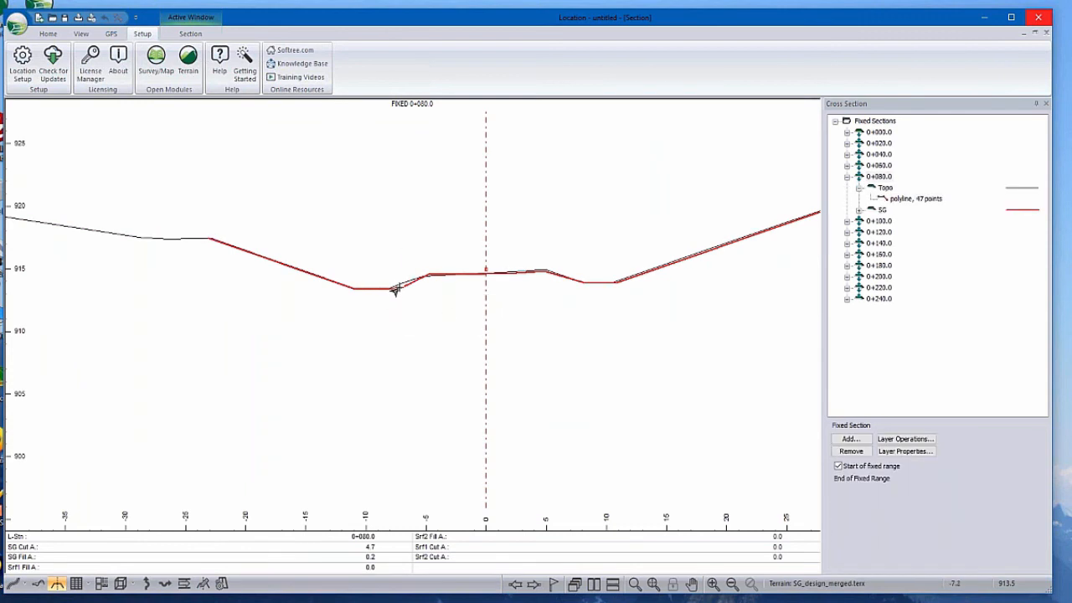
click(395, 289)
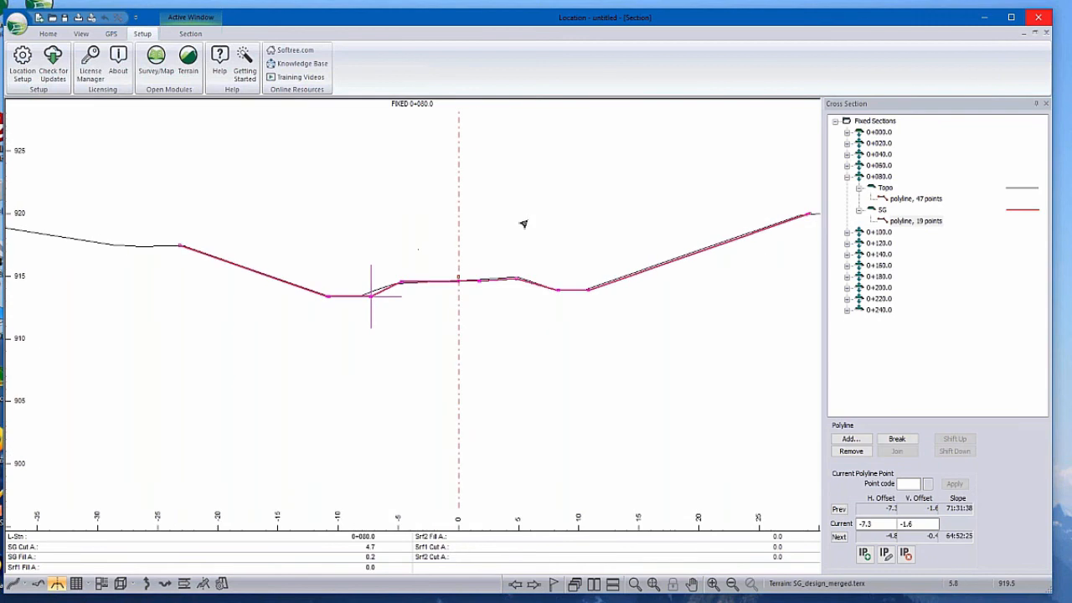
click(1035, 31)
click(878, 176)
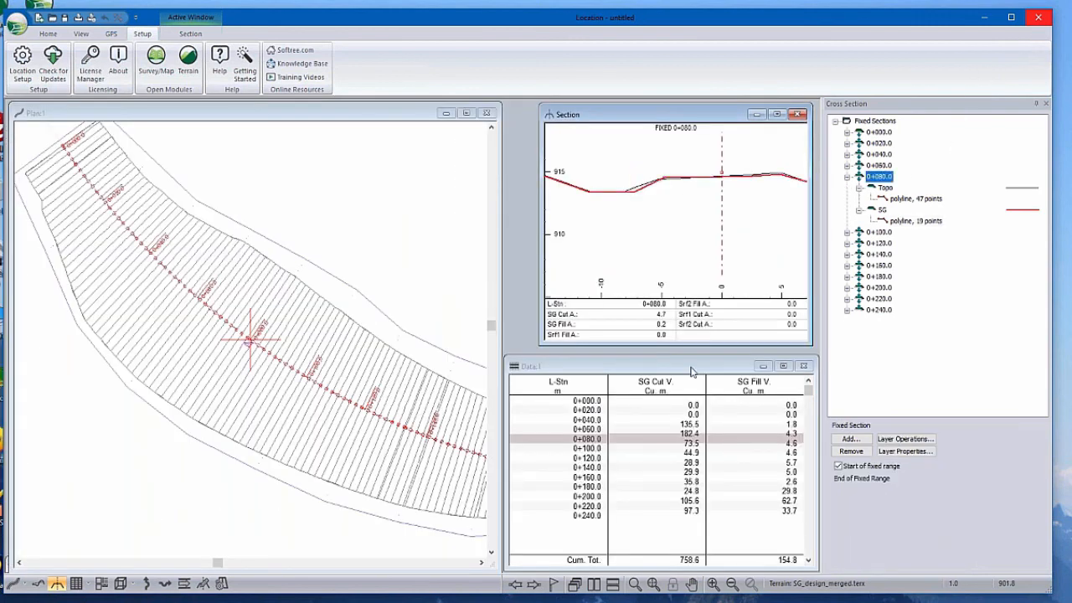
Compare the subgrade cut and fill volumes in the data table with the as-built and design lines at station 0+080.0
click(621, 390)
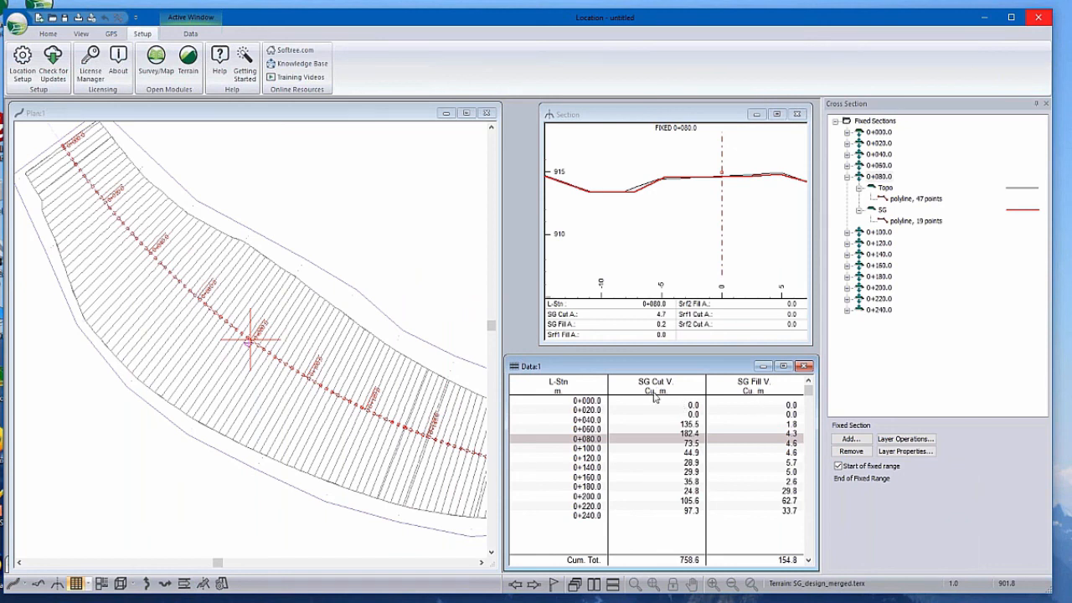
middle_drag(702, 224, 707, 279)
scroll(666, 265, up, 2)
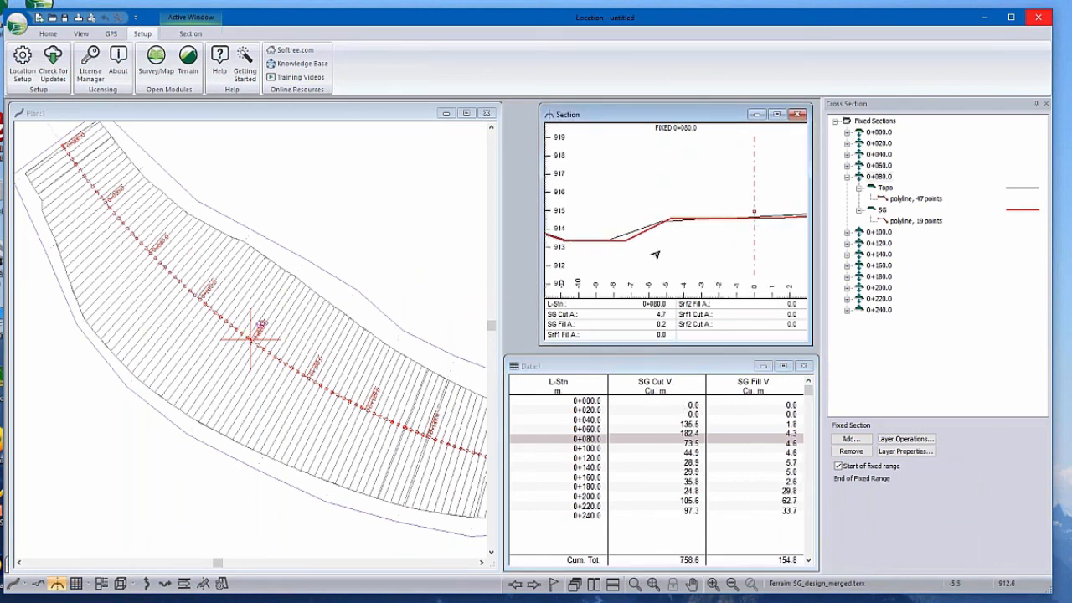
drag(616, 120, 582, 123)
drag(779, 249, 819, 249)
scroll(666, 185, down, 1)
middle_drag(686, 182, 667, 225)
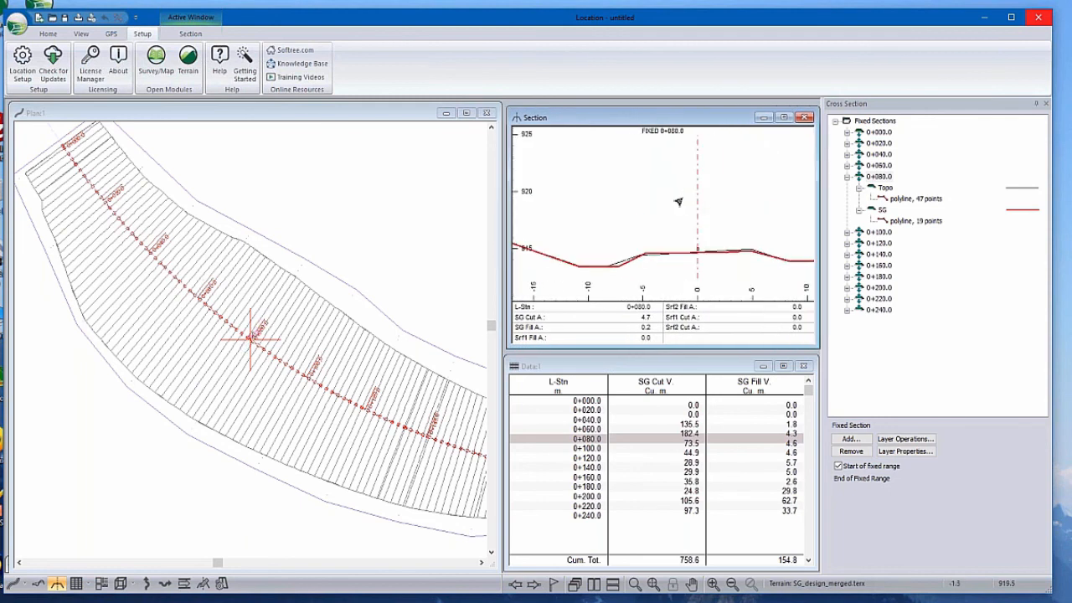
click(635, 366)
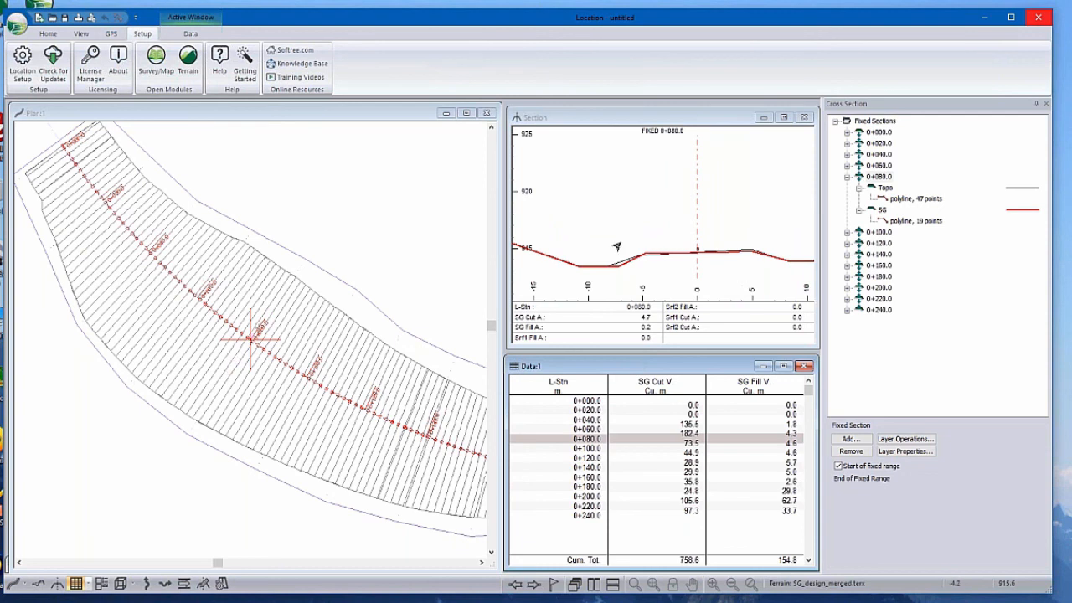
middle_drag(653, 227, 680, 220)
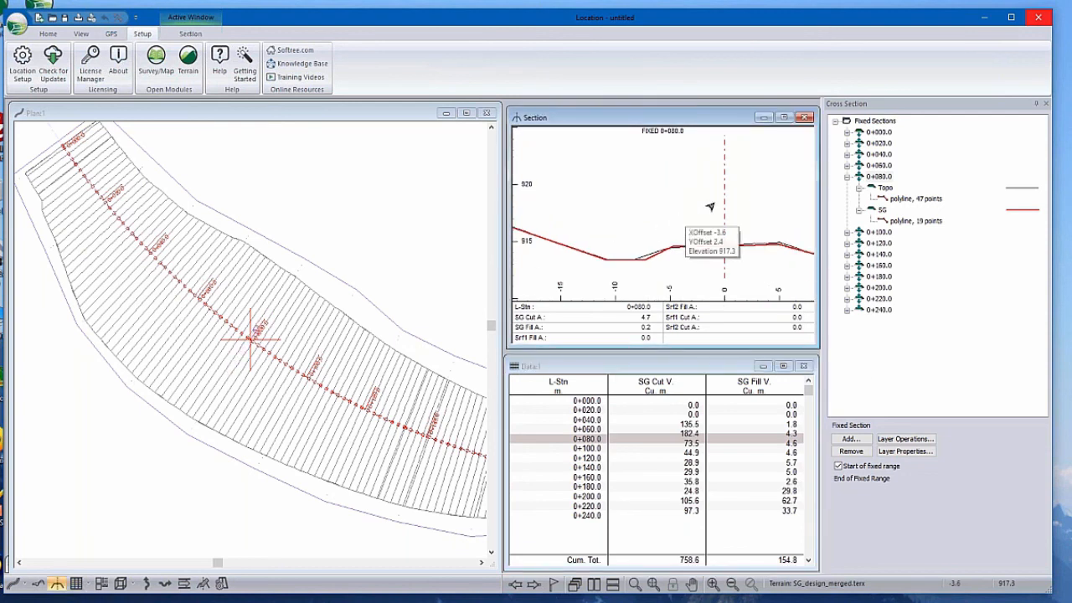
click(847, 178)
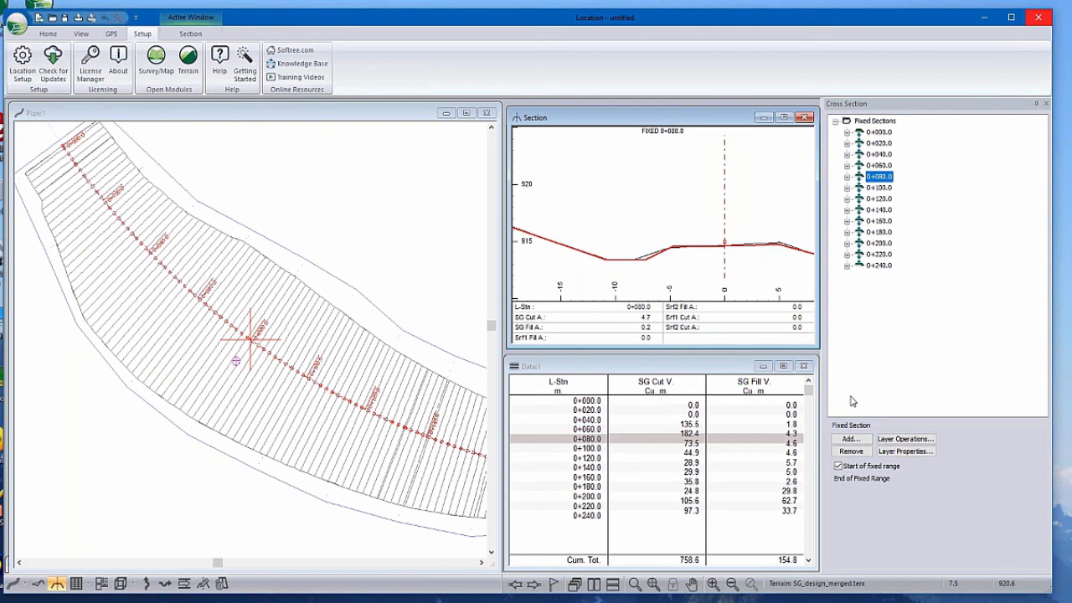
middle_drag(642, 184, 633, 206)
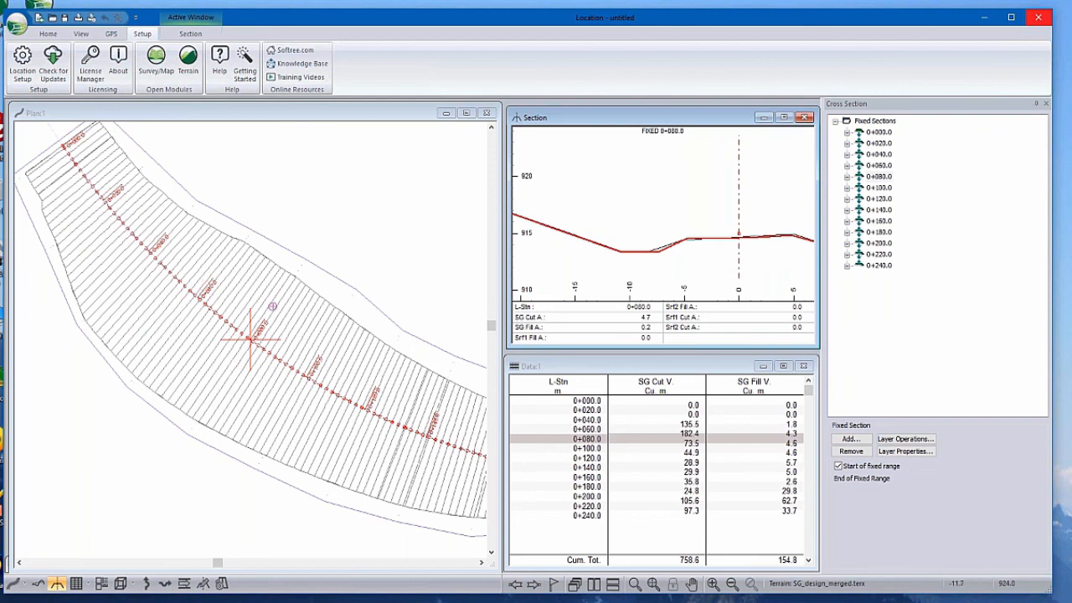
Remove all fixed sections over the full station range and enlarge the section window
click(848, 123)
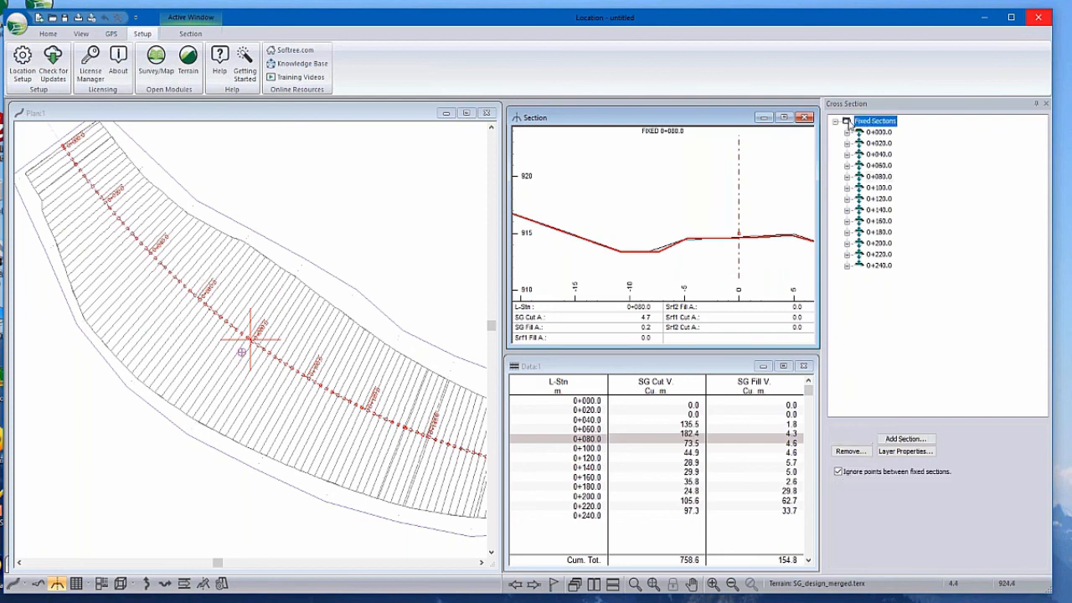
click(849, 452)
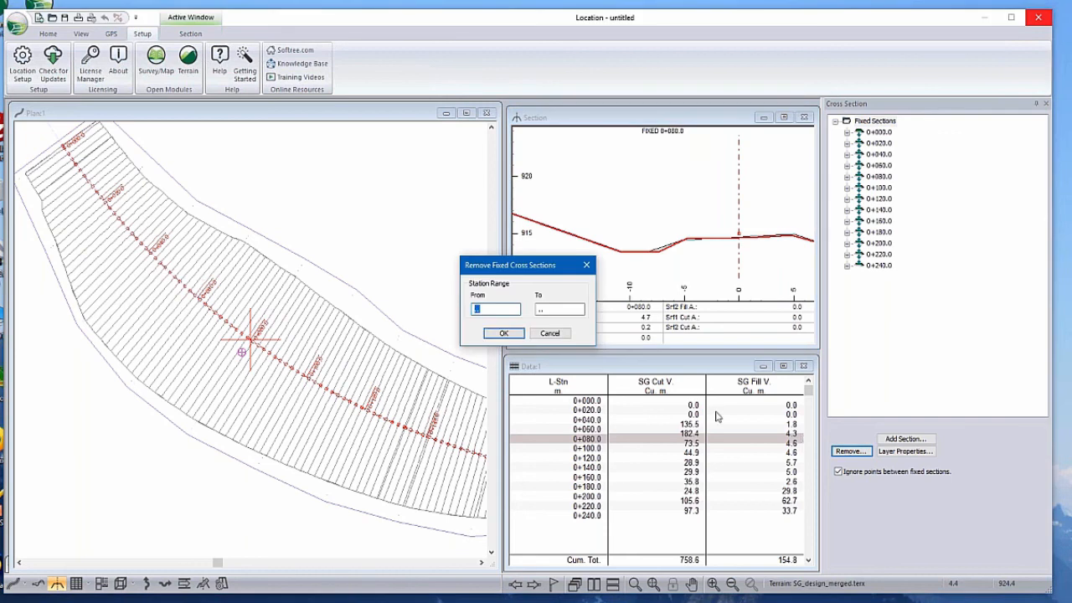
click(503, 333)
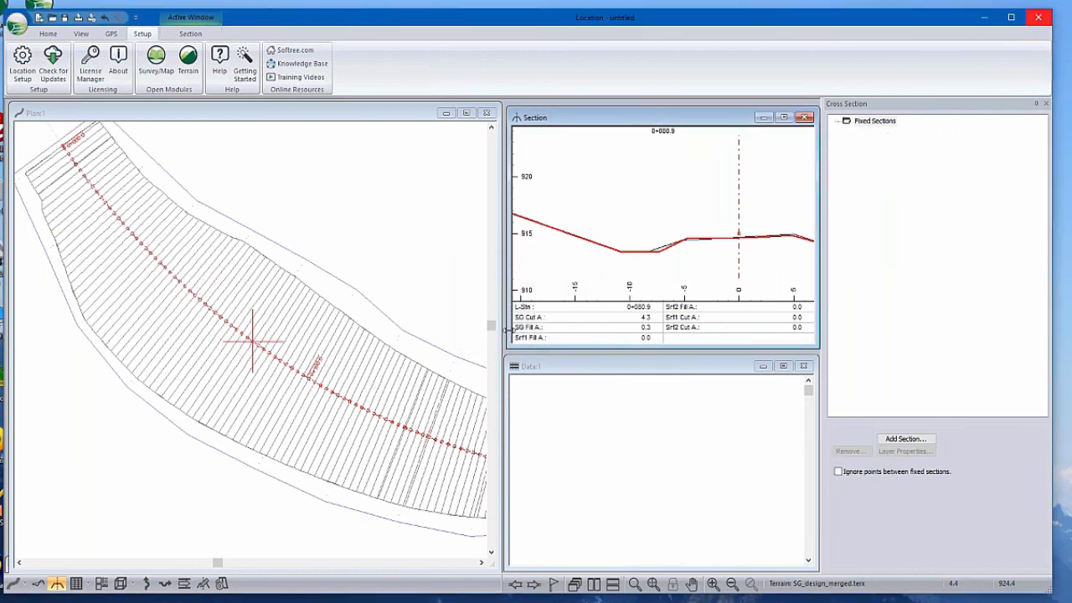
drag(510, 330, 65, 333)
drag(345, 347, 344, 556)
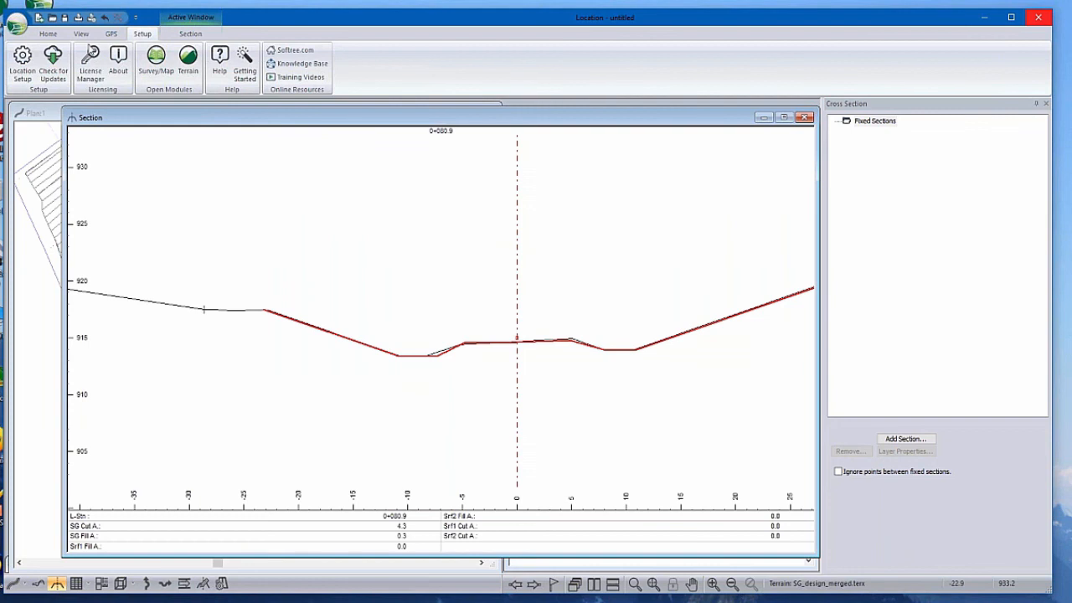
Assign OG.terx as reference terrain 2 in the location setup and recalculate the cross sections
click(50, 34)
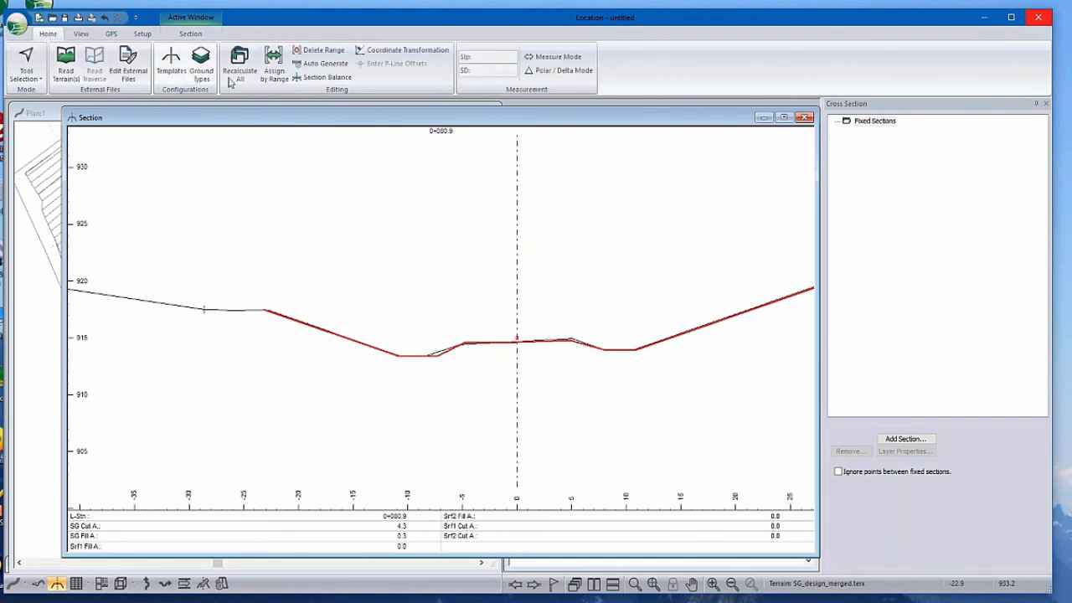
click(142, 34)
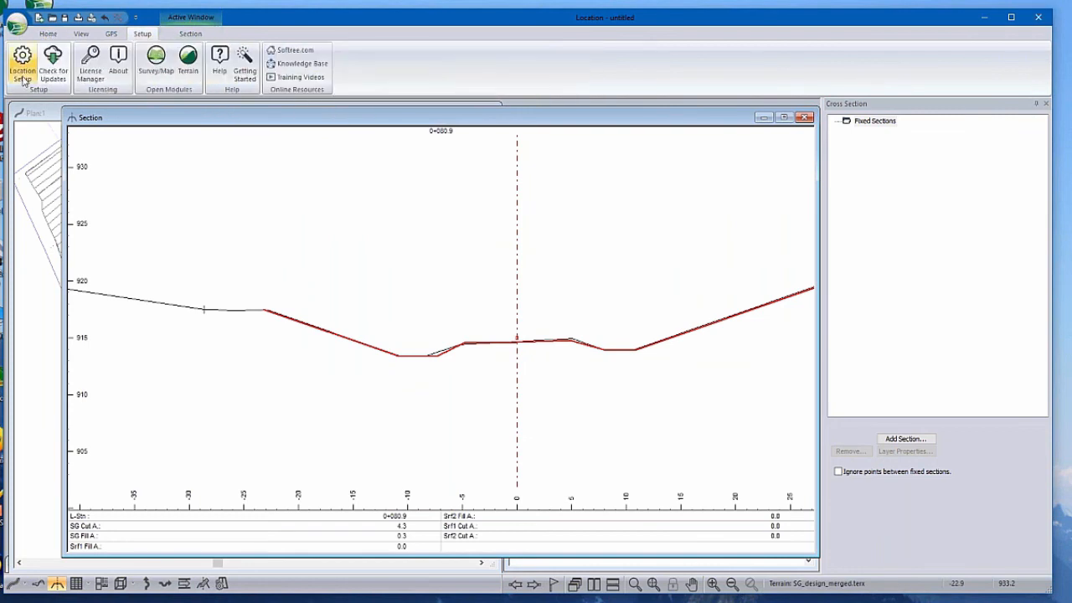
click(23, 74)
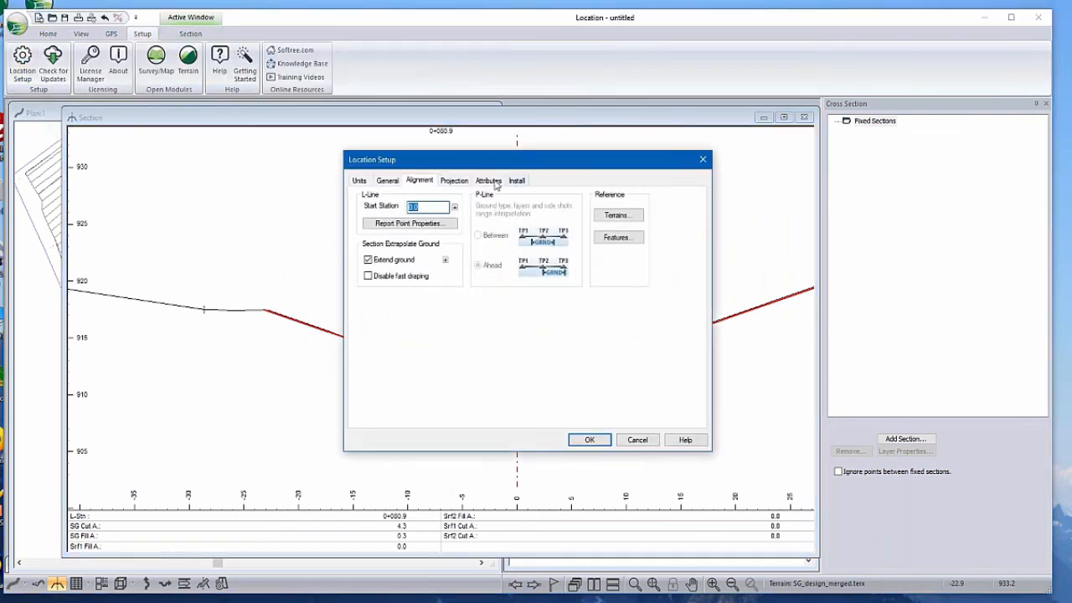
click(617, 216)
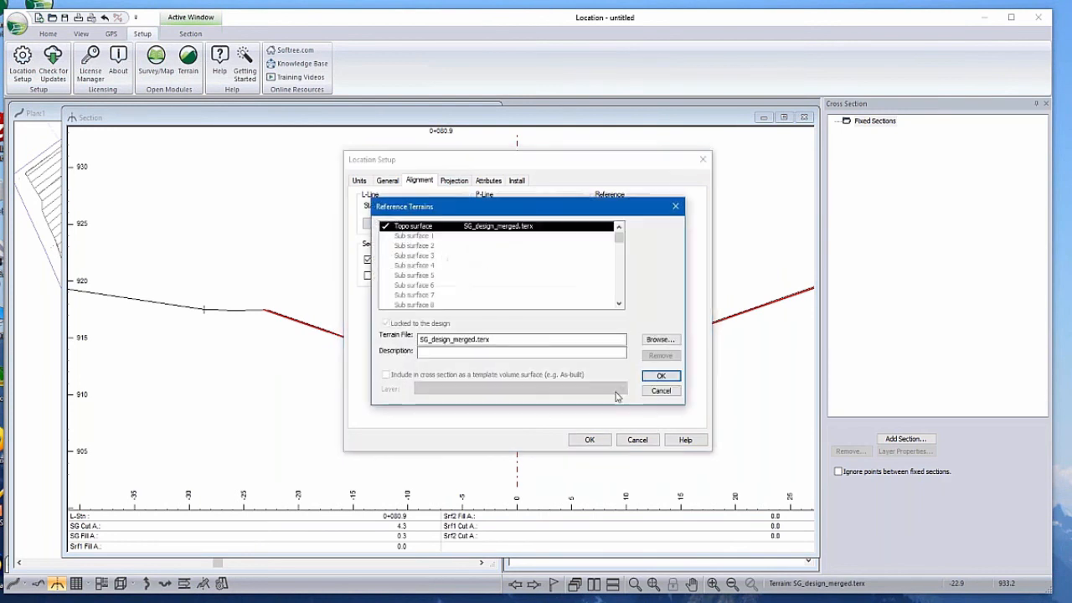
scroll(618, 306, down, 6)
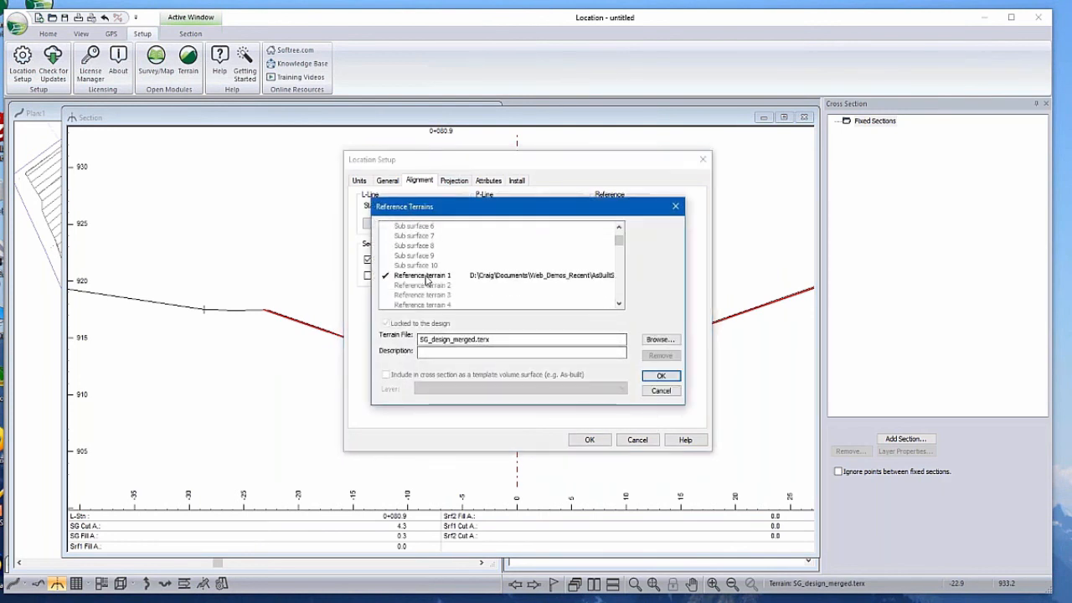
click(444, 285)
click(502, 340)
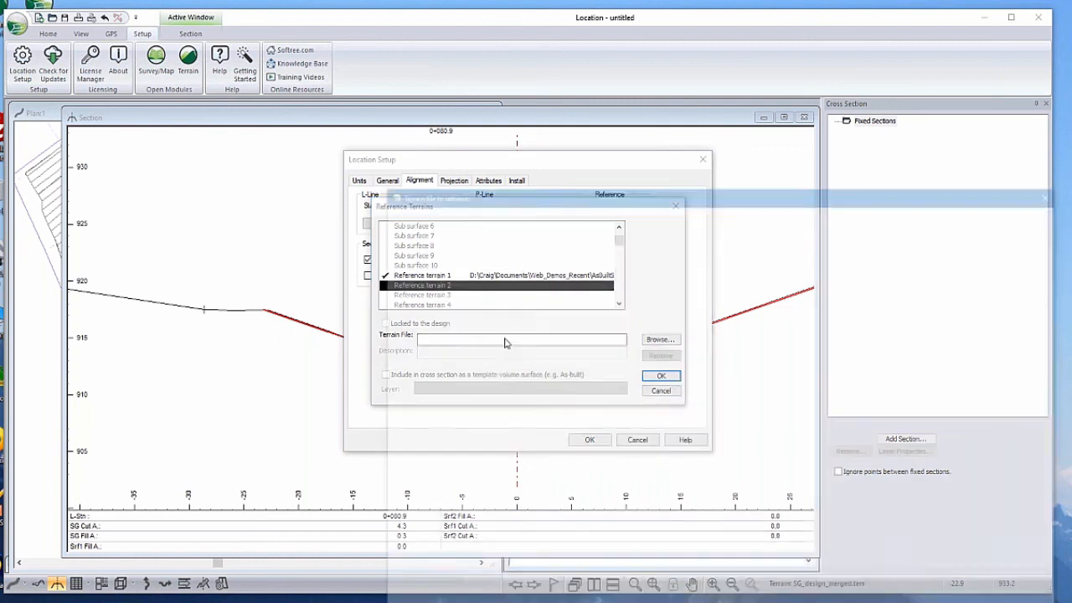
click(505, 280)
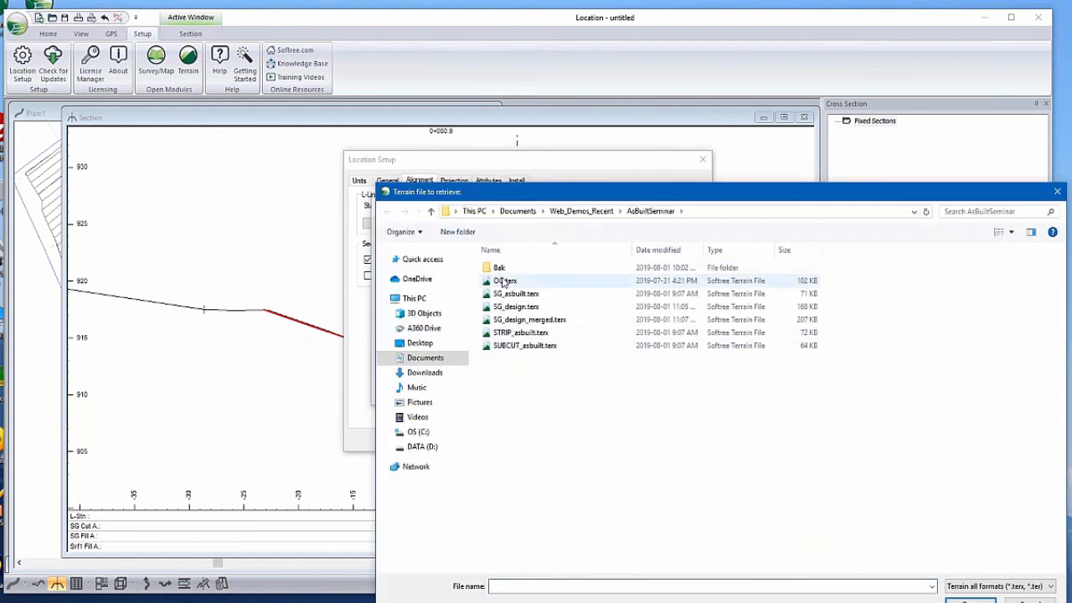
click(970, 600)
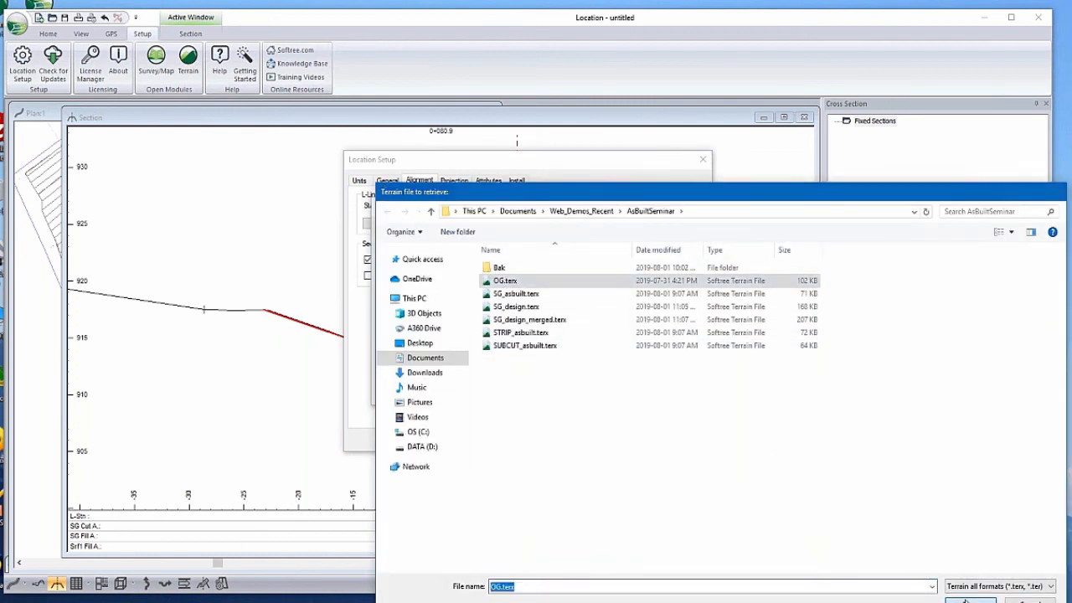
click(661, 375)
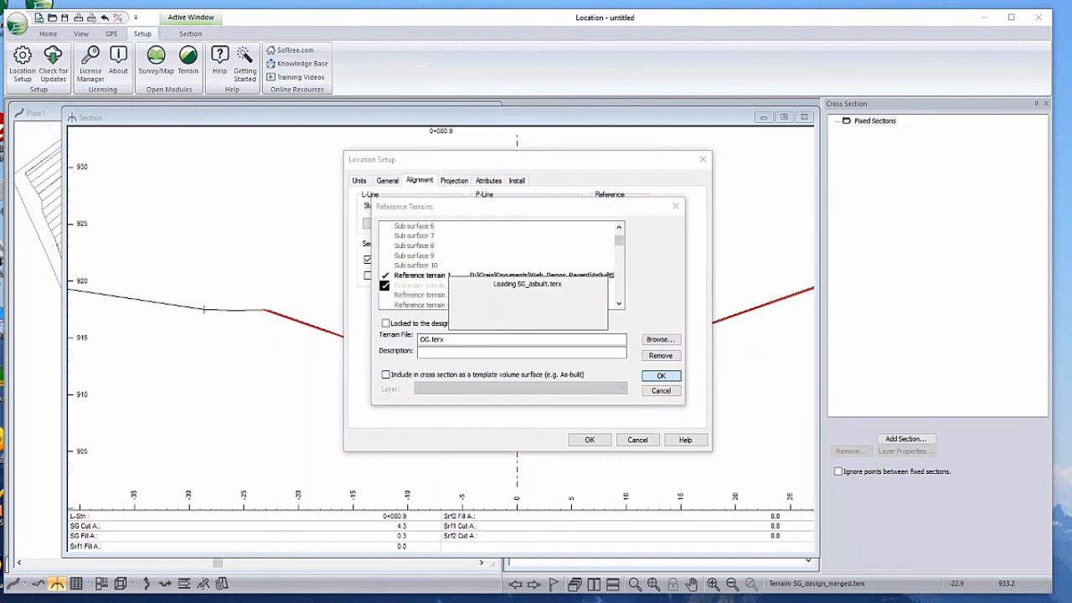
click(589, 440)
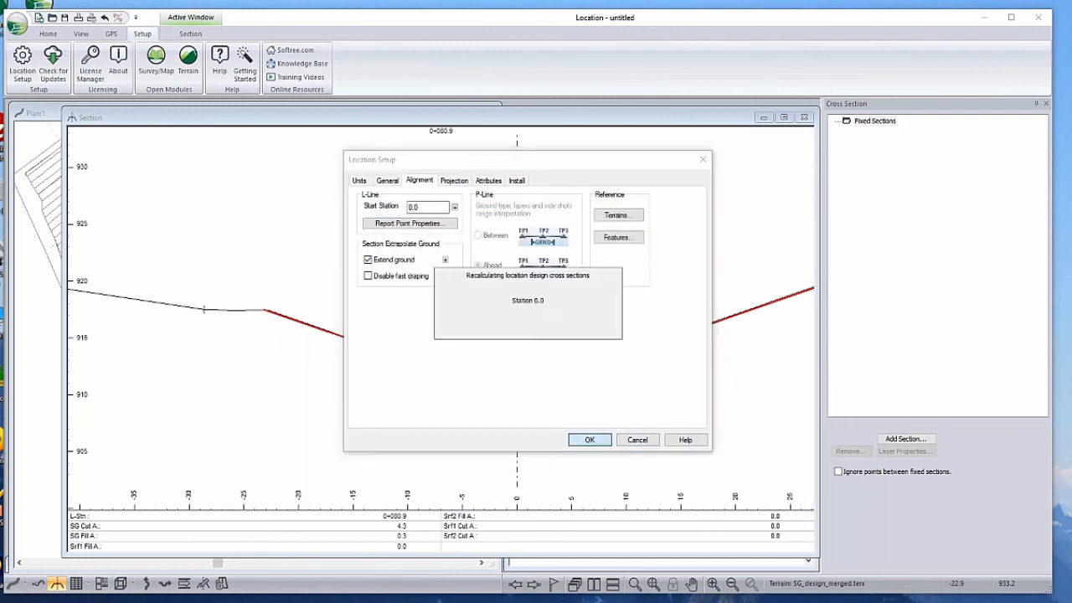
Display the OG.terx reference surface in the section window as a lime, heavy dashed line
right_click(462, 297)
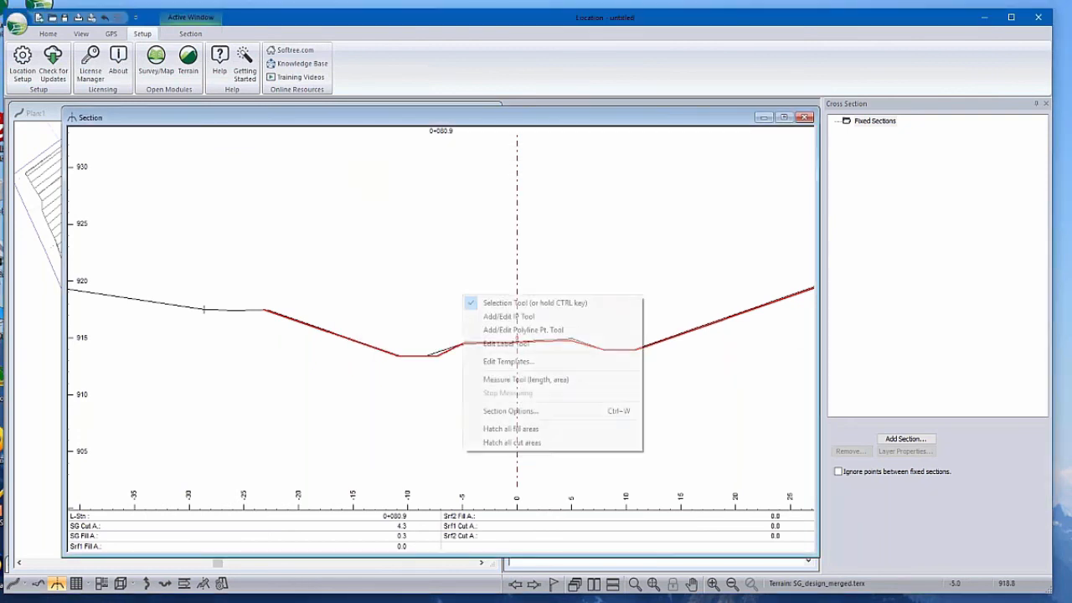
click(512, 410)
click(544, 324)
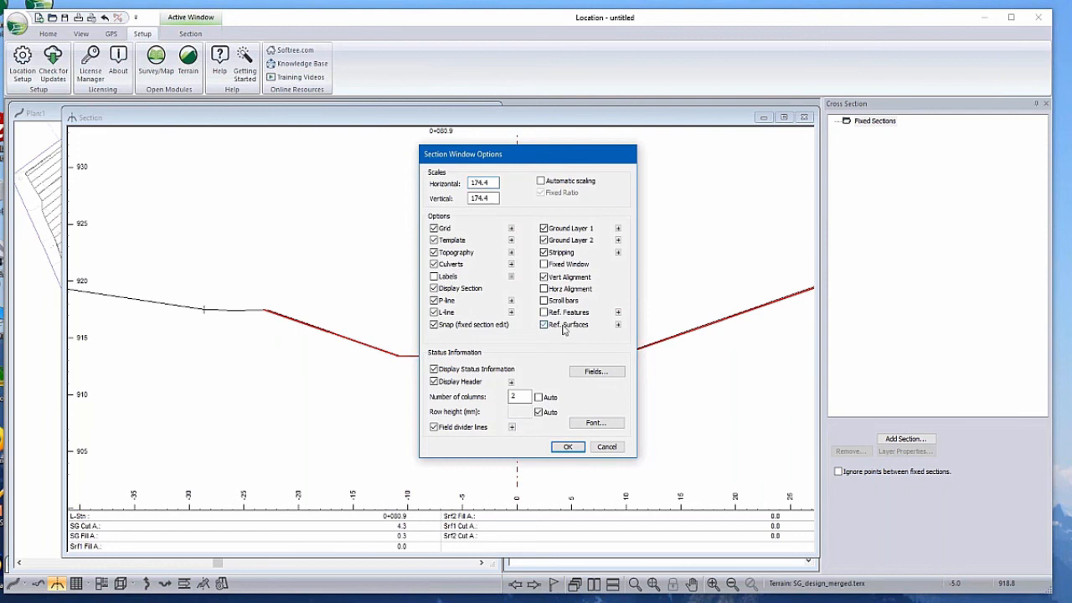
click(618, 324)
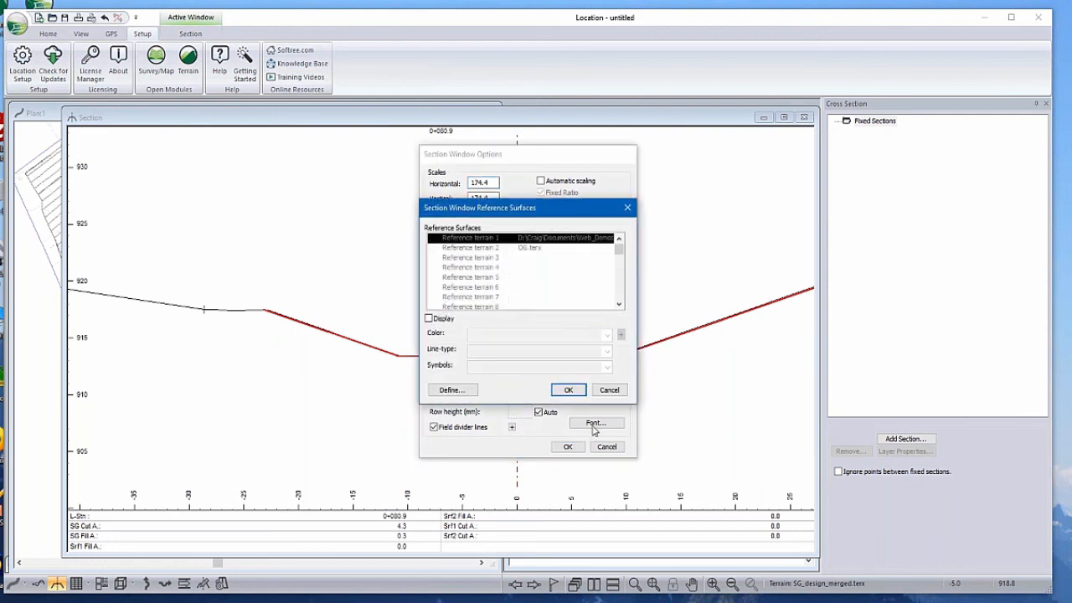
double_click(507, 249)
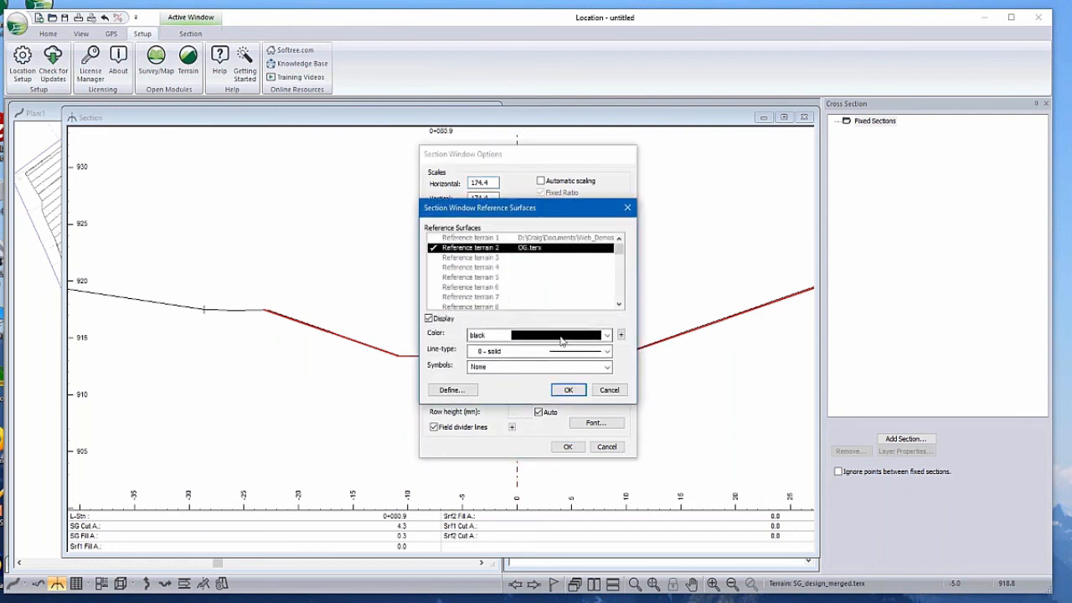
click(609, 351)
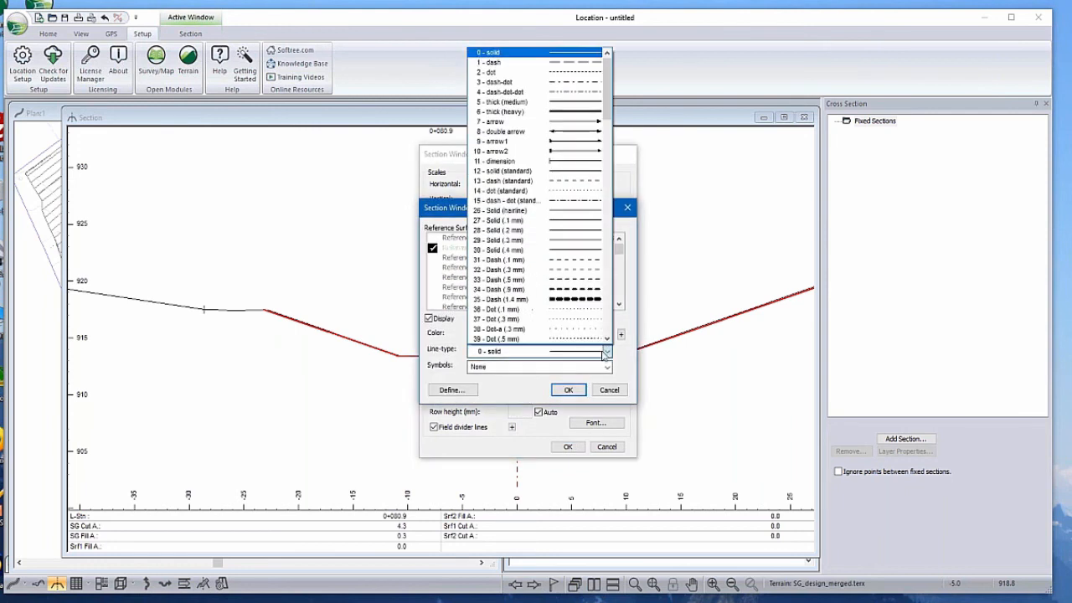
click(587, 294)
click(591, 335)
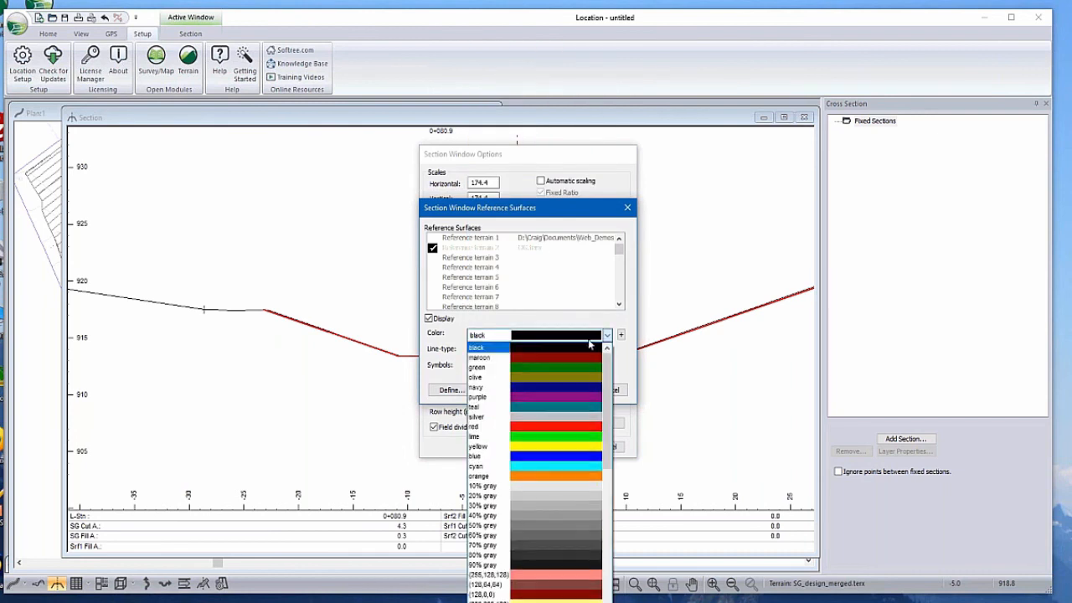
click(575, 436)
click(566, 391)
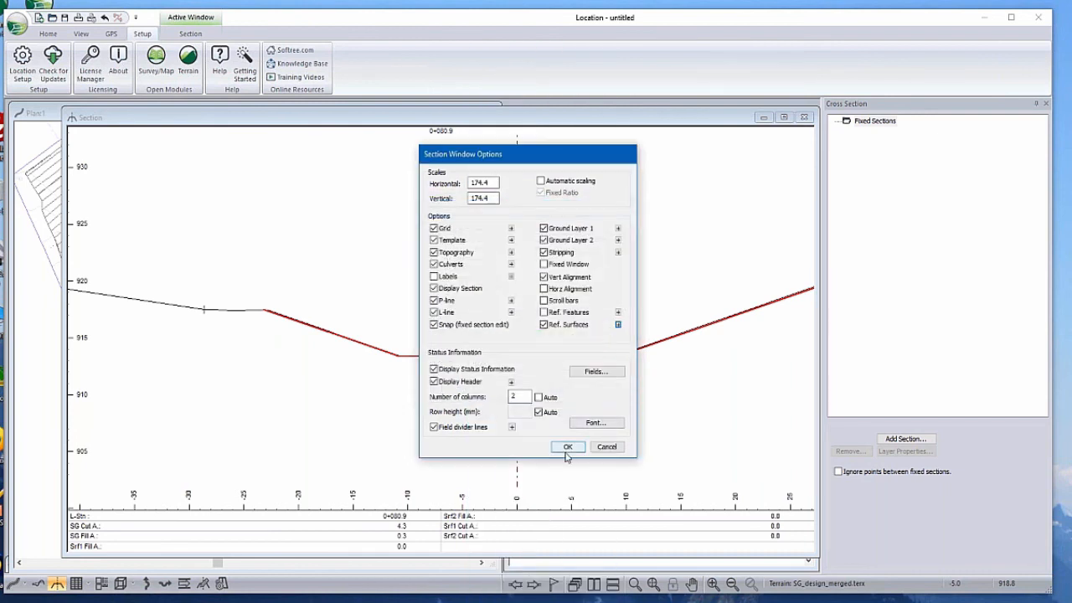
click(567, 447)
Inspect the original ground line against the subgrade and as-built lines in the cross section at 0+080.9
click(536, 342)
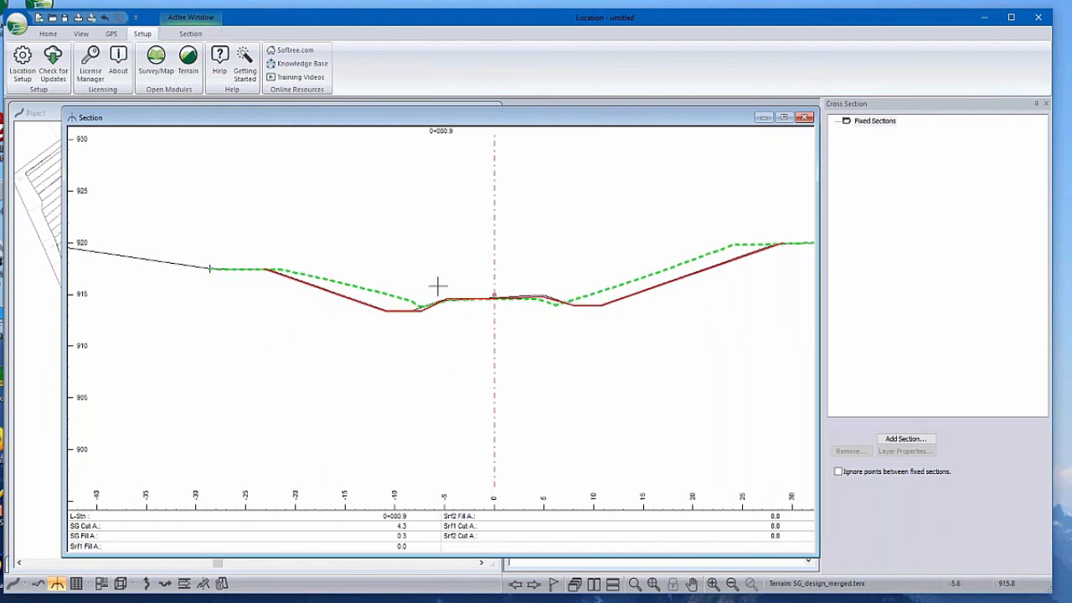
scroll(438, 287, up, 3)
scroll(416, 311, up, 1)
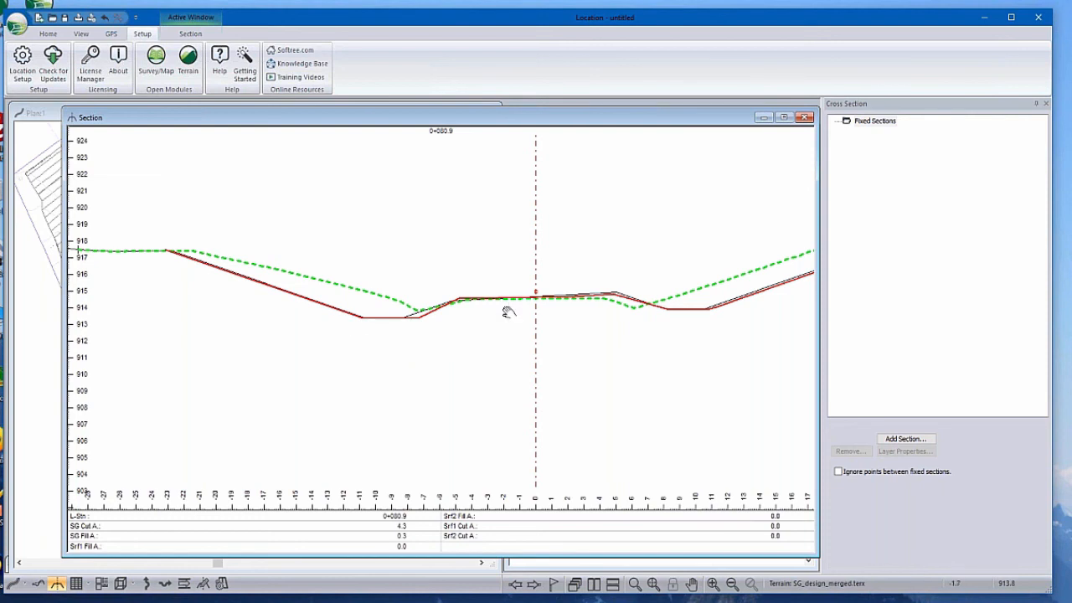
scroll(509, 312, down, 2)
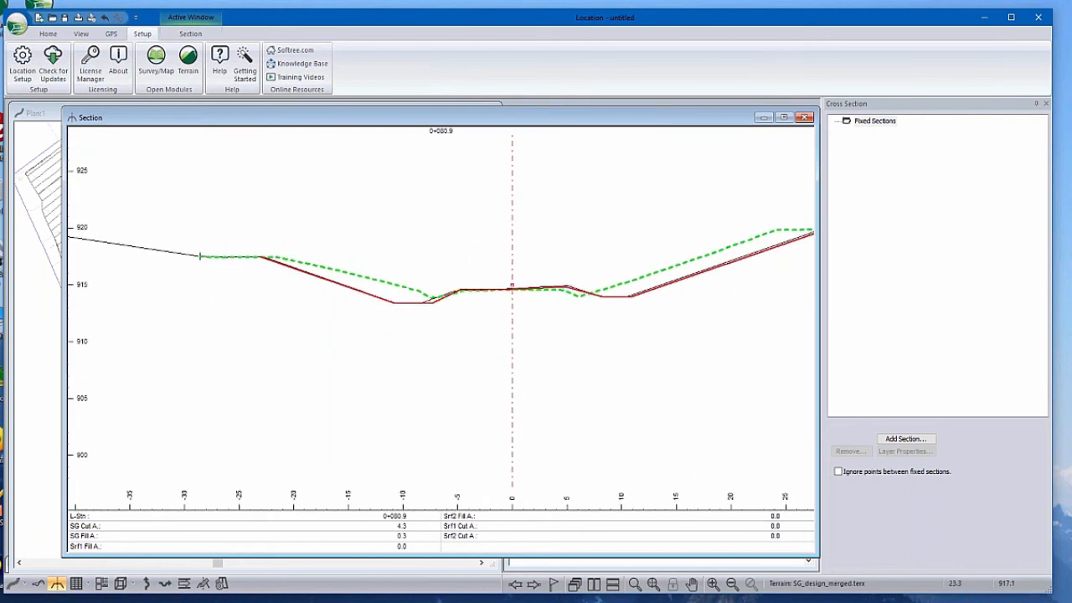
Begin adding fixed sections over the whole road and set the first automatic point interval to 20 m
click(903, 439)
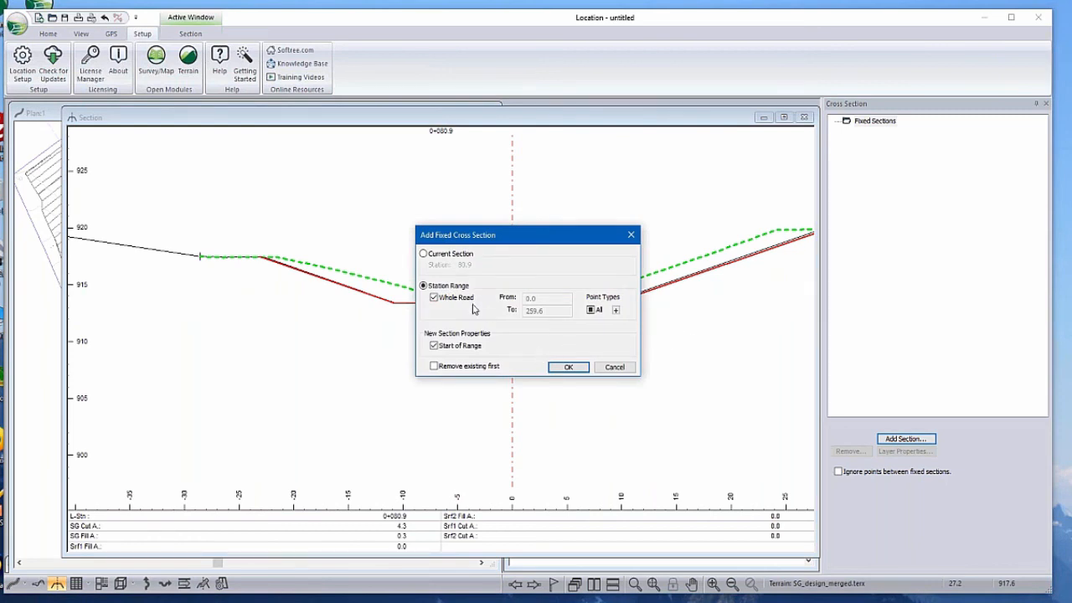
click(616, 310)
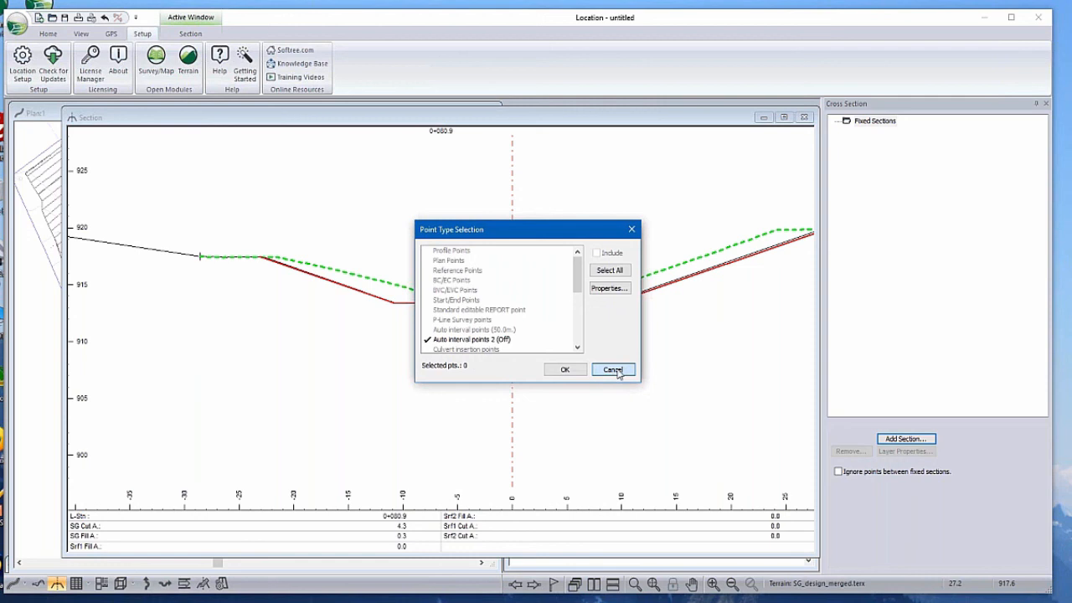
click(498, 331)
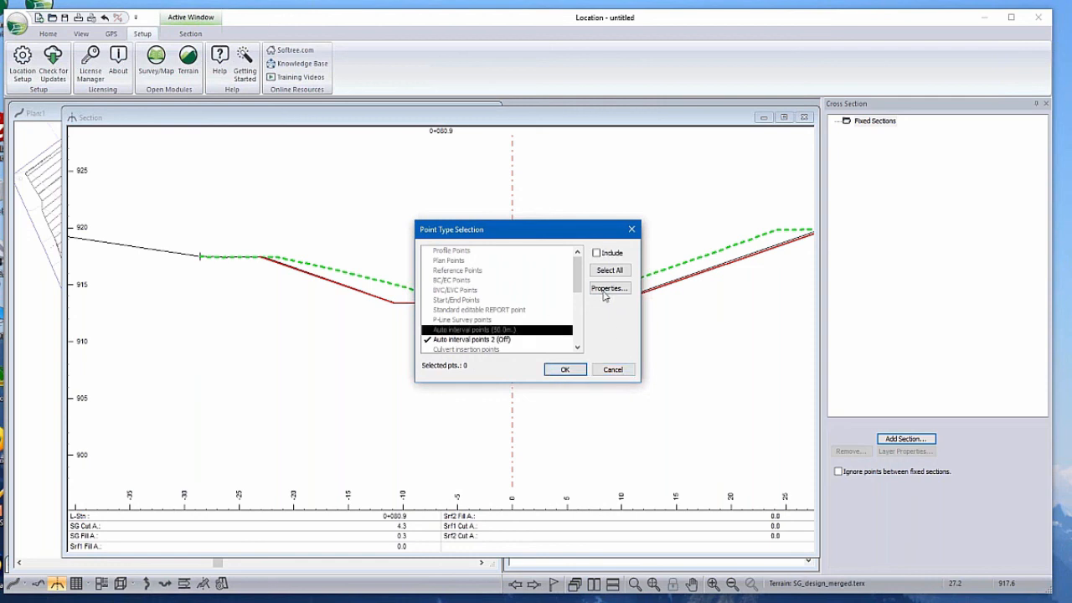
click(609, 289)
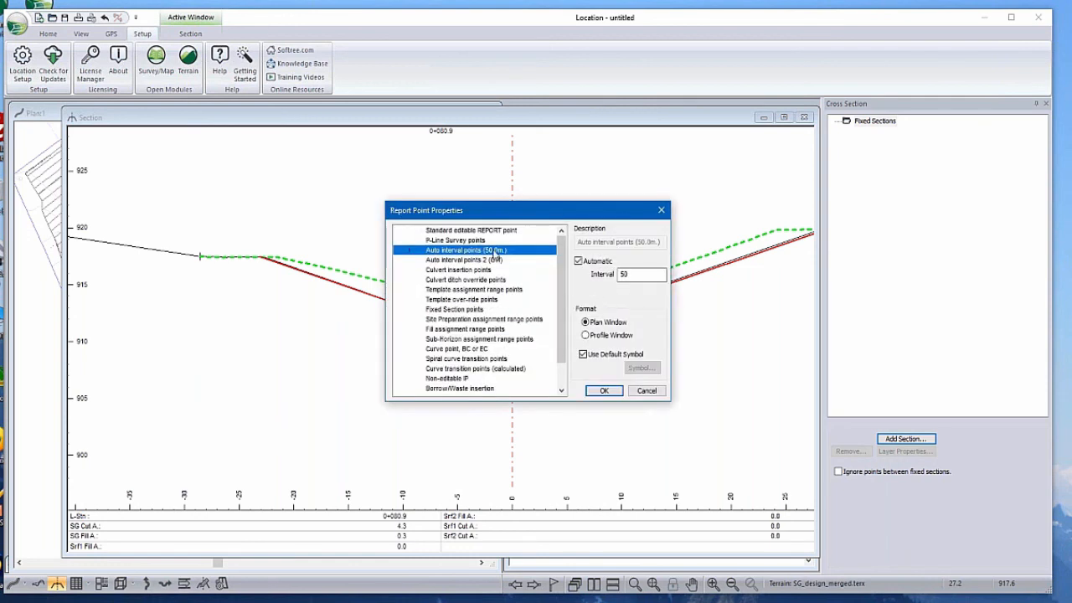
click(627, 274)
drag(628, 275, 584, 274)
text(20)
click(602, 391)
Include the 20 m auto interval points, exclude auto interval points 2, and create the fixed sections along the whole road
double_click(506, 332)
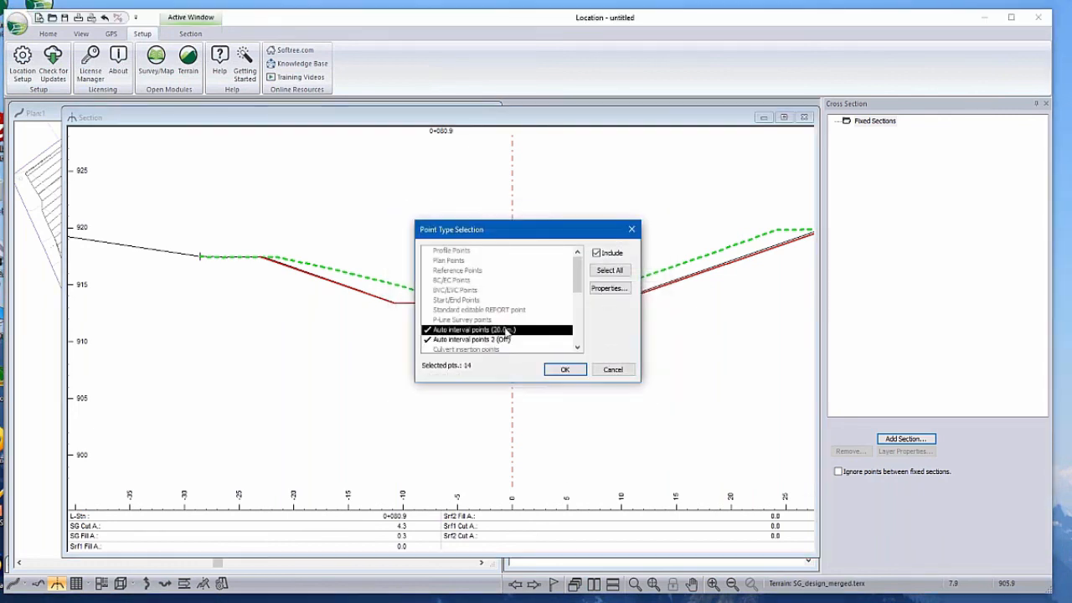
double_click(506, 340)
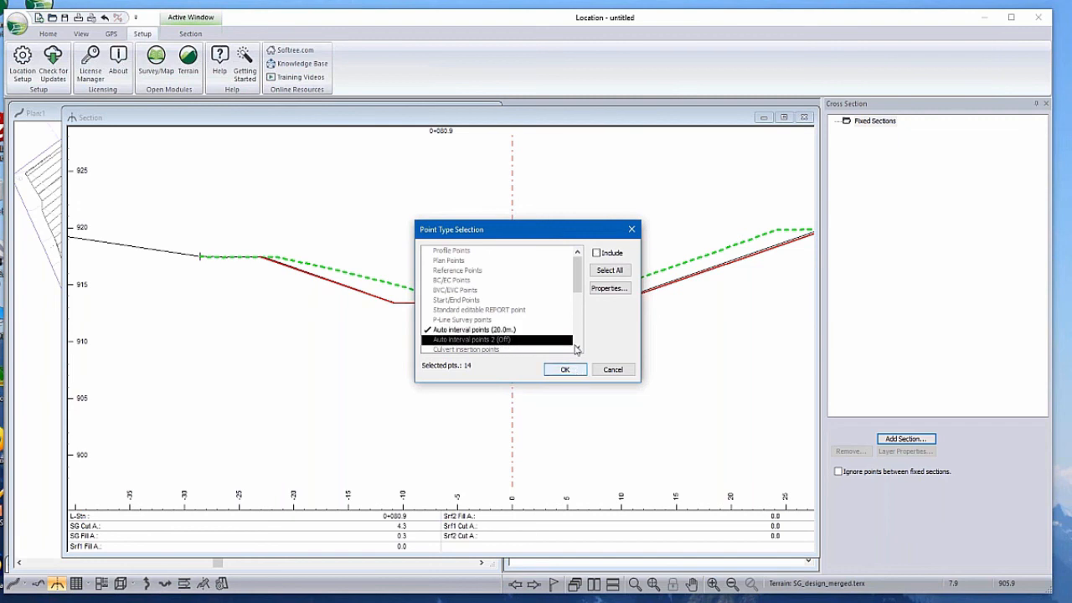
drag(577, 275, 577, 313)
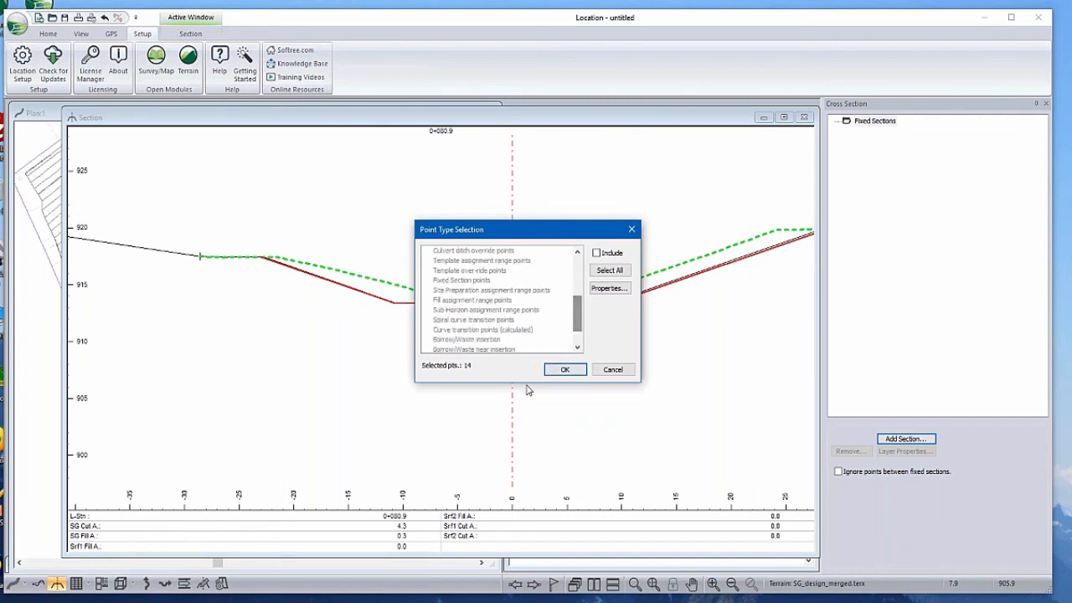
click(564, 370)
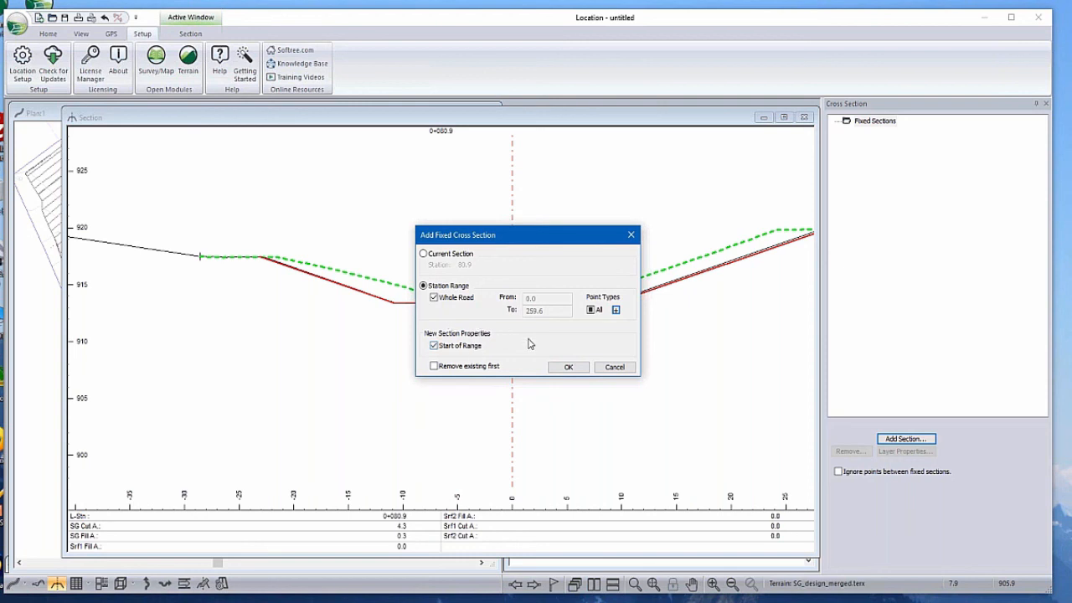
click(568, 369)
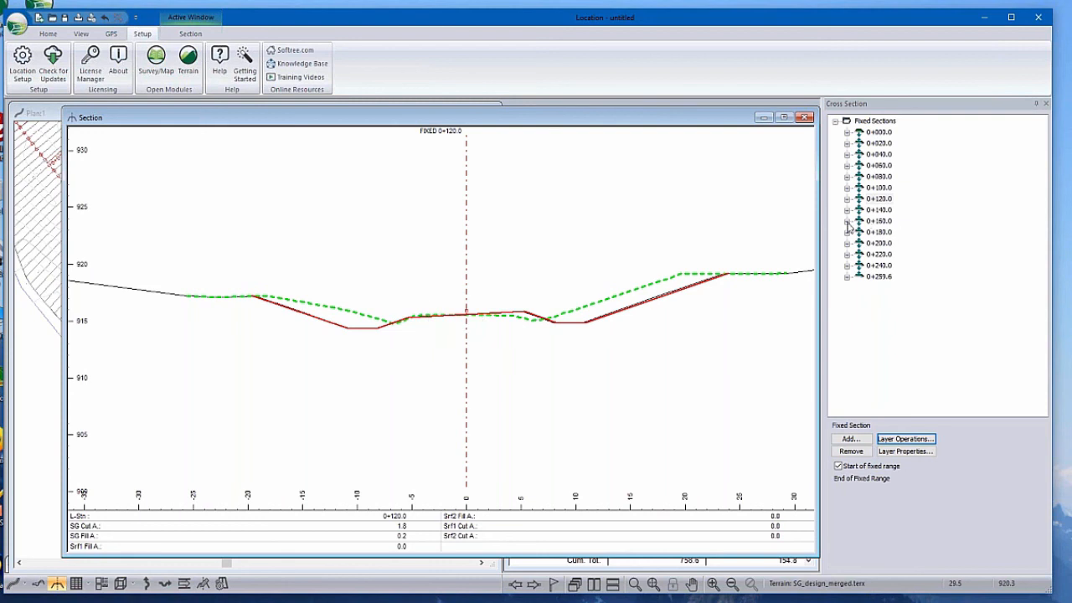
Examine the outer end of the SG polyline in fixed section 0+120.0 where it meets the original ground
scroll(659, 286, up, 5)
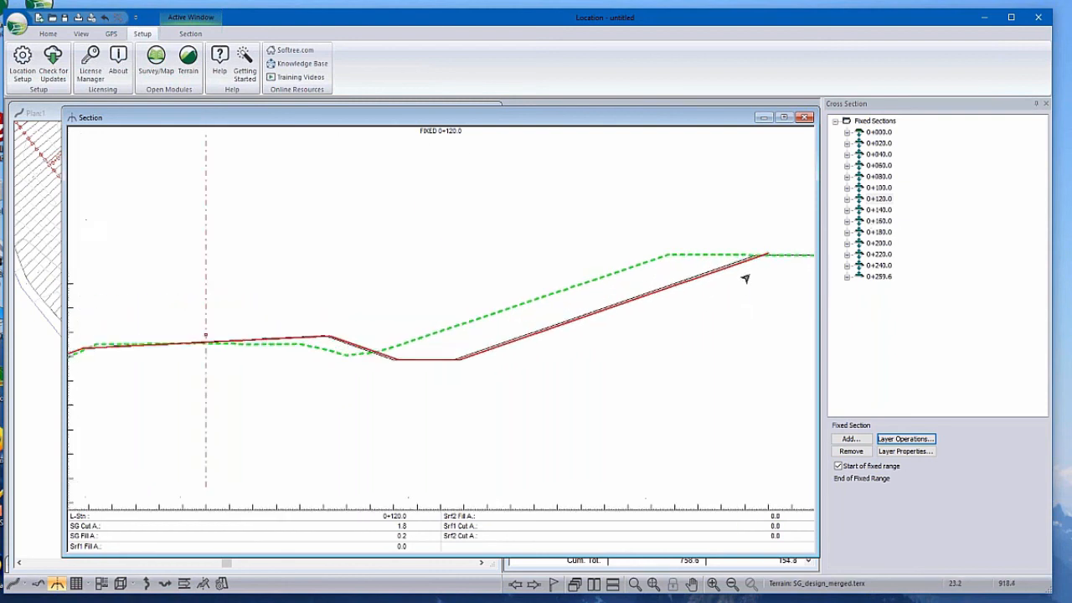
scroll(744, 278, up, 1)
click(847, 200)
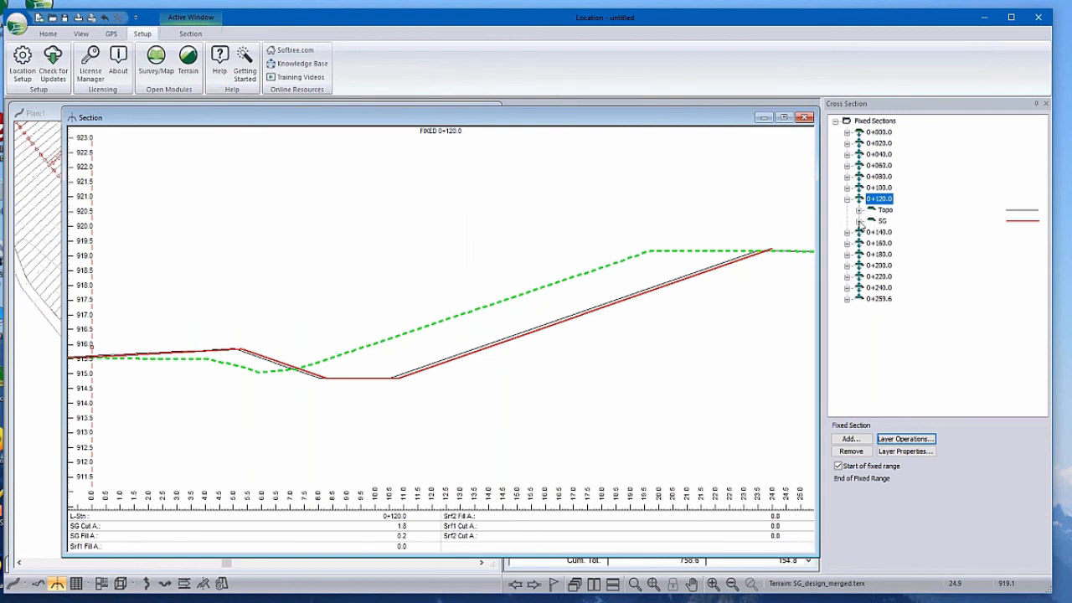
click(859, 221)
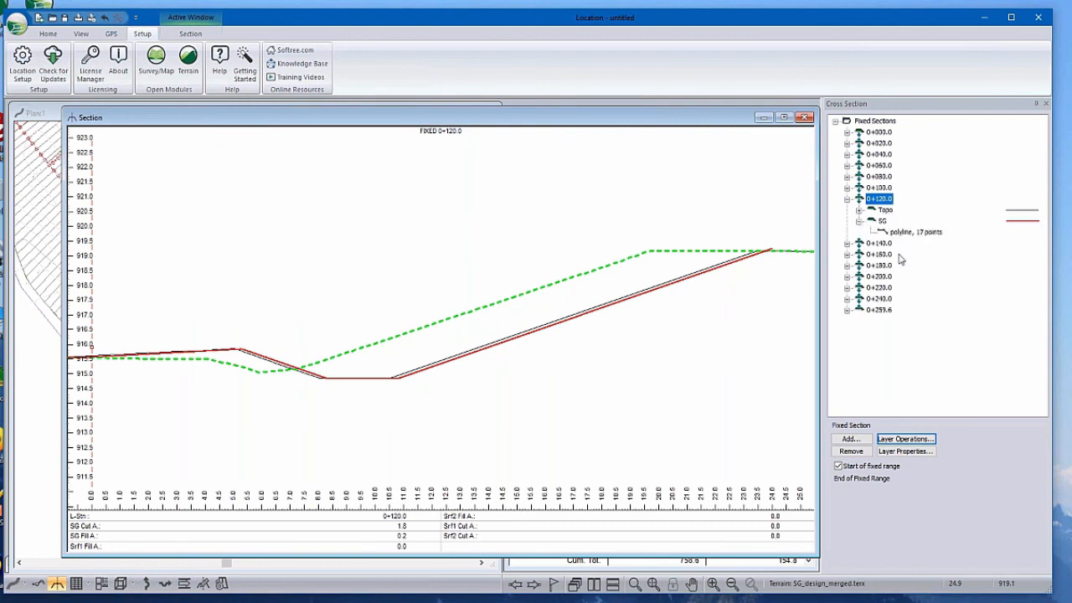
click(914, 232)
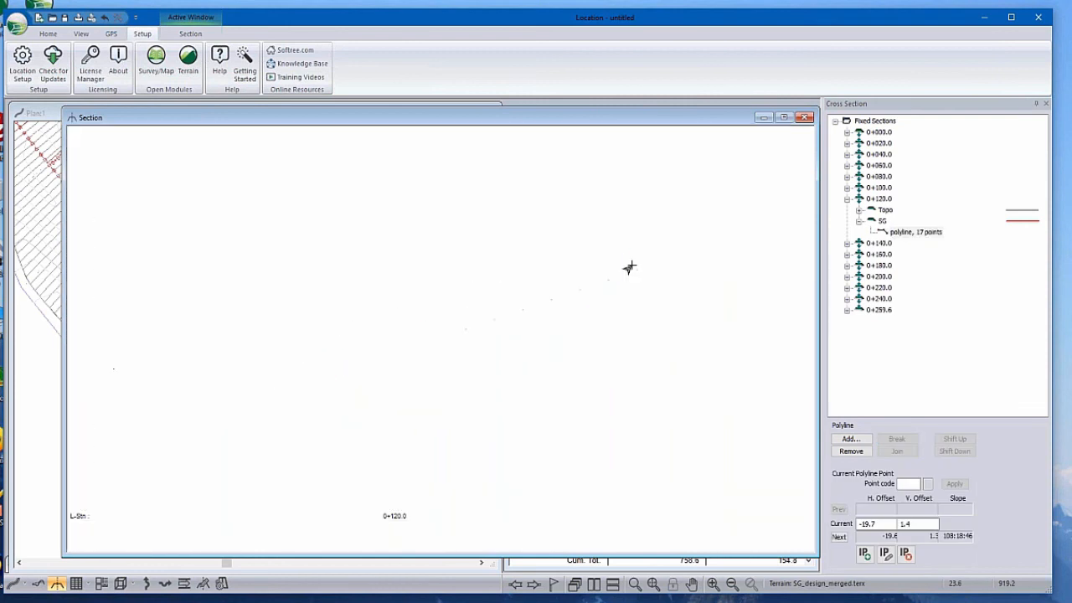
scroll(629, 267, up, 5)
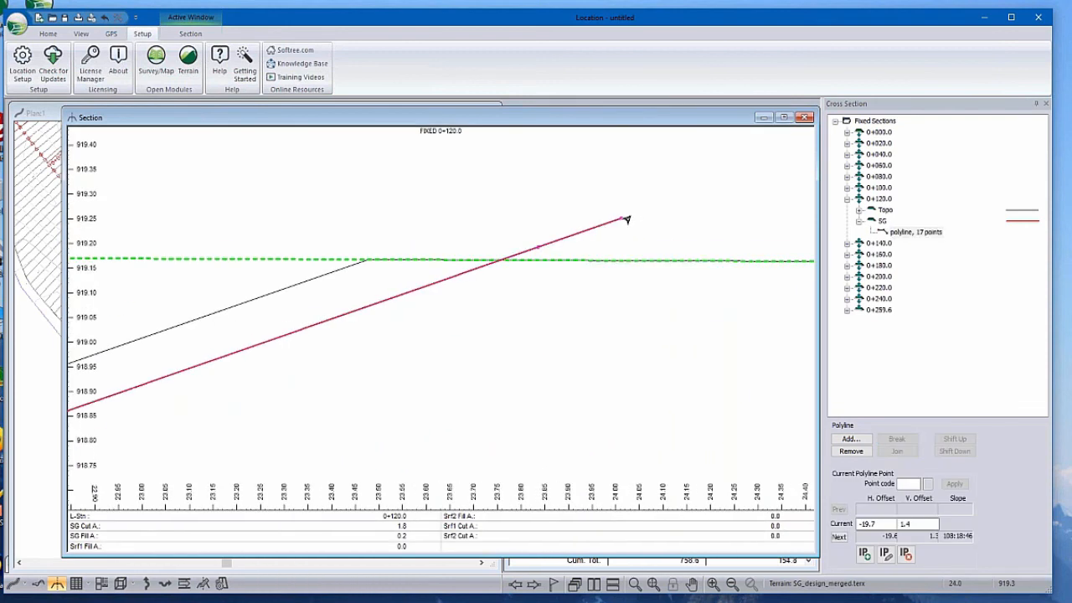
scroll(575, 339, down, 5)
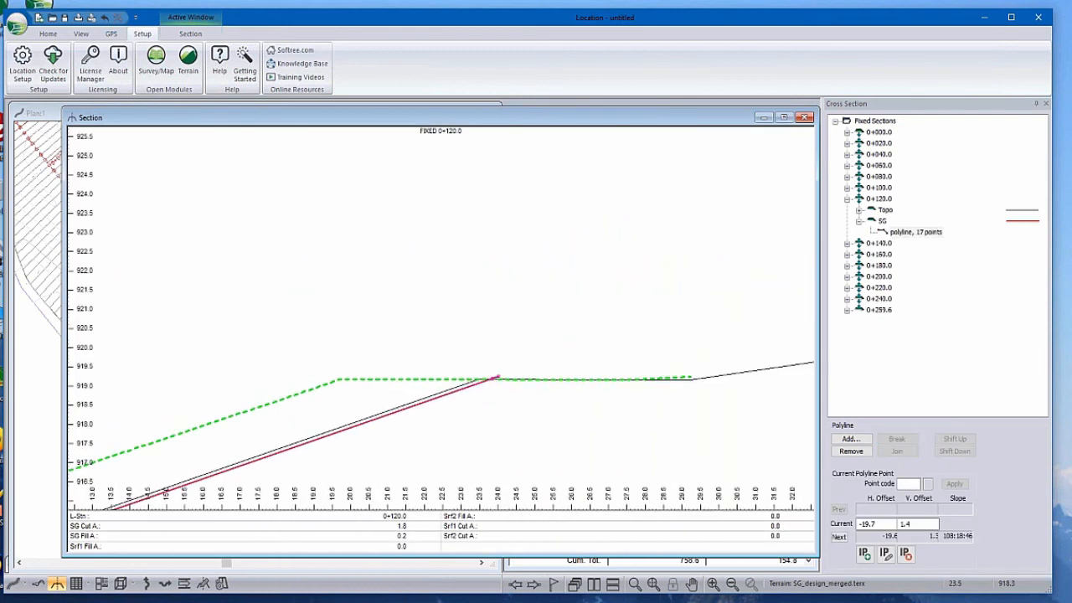
Examine both sides of fixed section 0+120.0, comparing the SG polyline with the original ground across its full width
scroll(575, 361, down, 3)
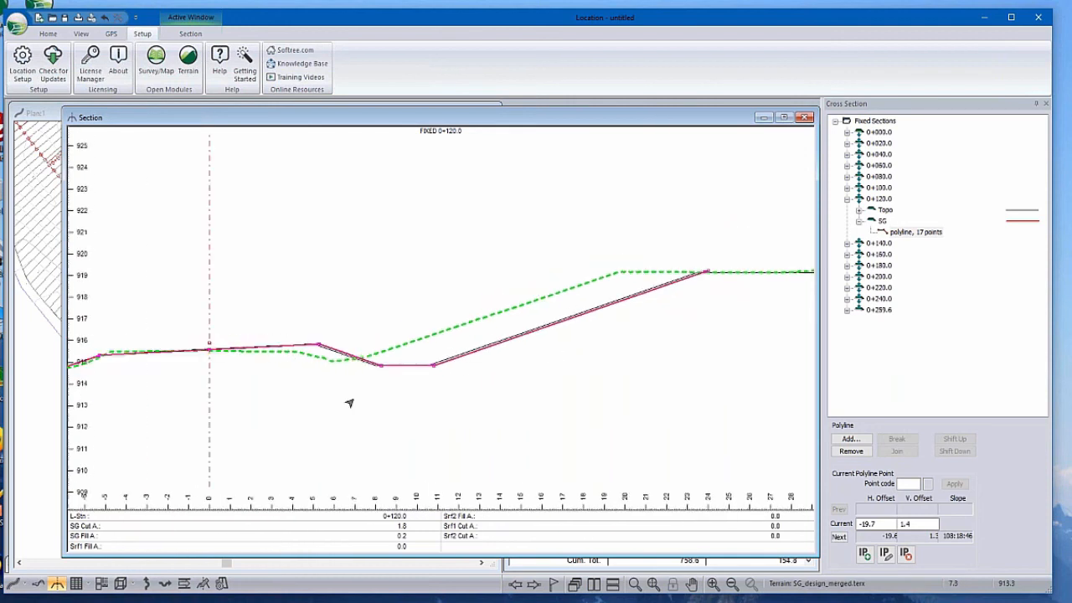
middle_drag(455, 378, 527, 352)
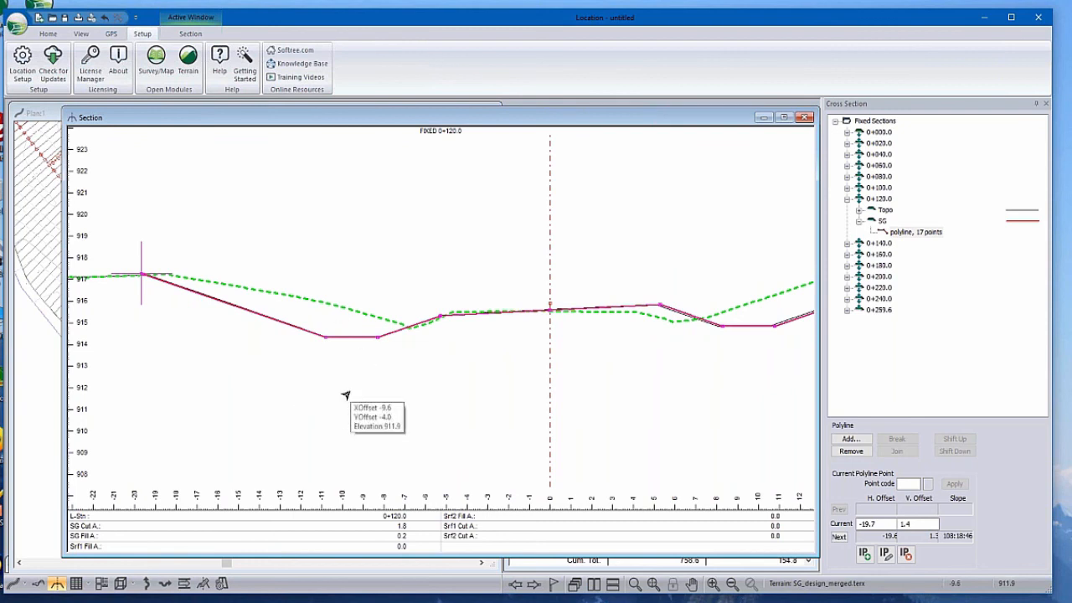
scroll(498, 399, down, 3)
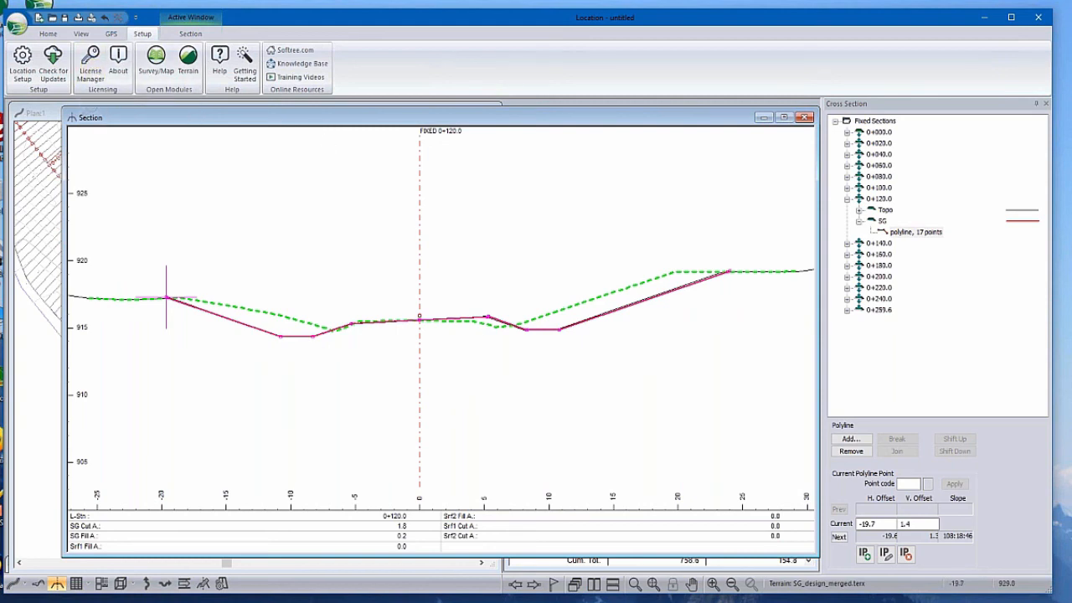
Open the template editor and preview the FS1 and FS0 Follow Surface templates
click(48, 33)
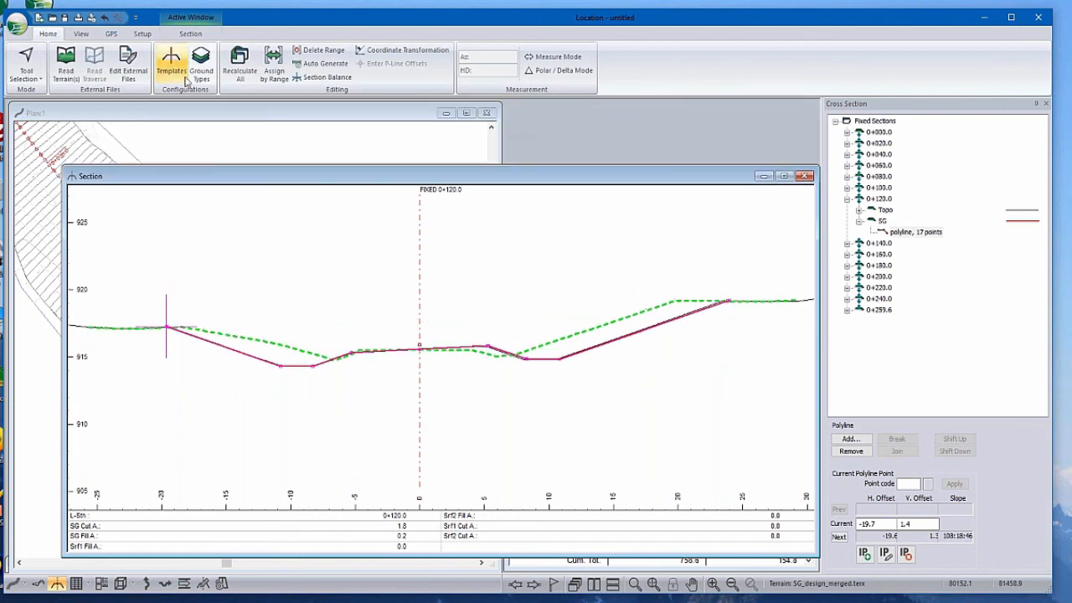
click(171, 60)
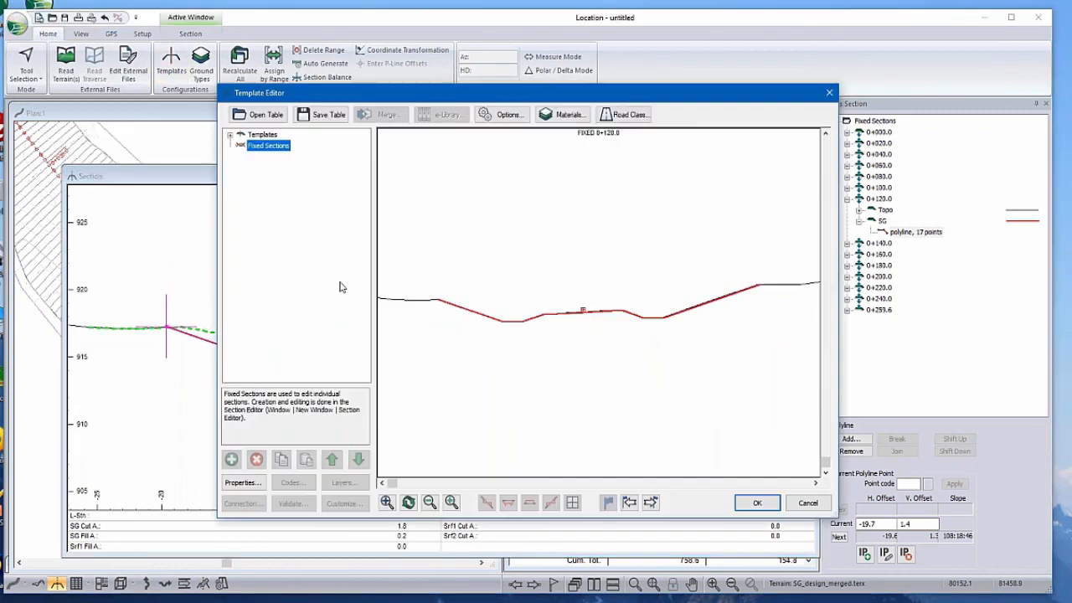
click(231, 134)
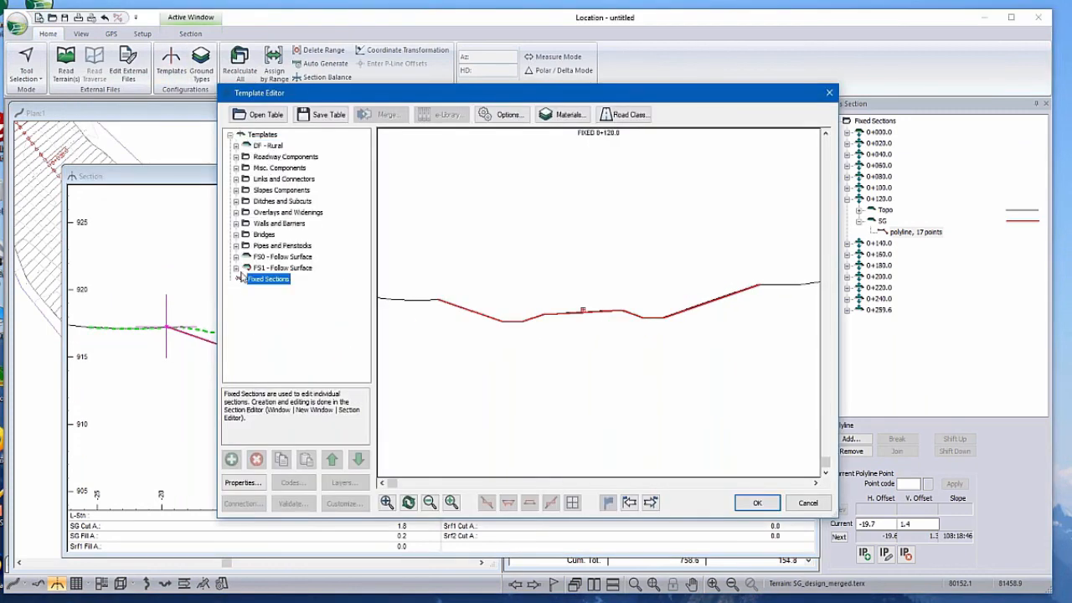
click(293, 268)
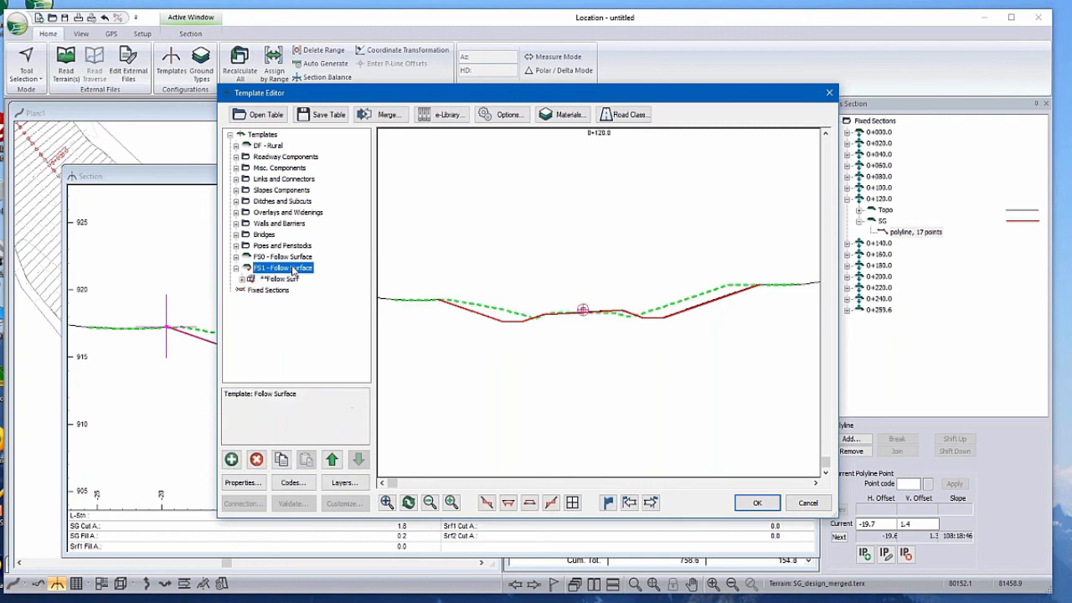
click(282, 257)
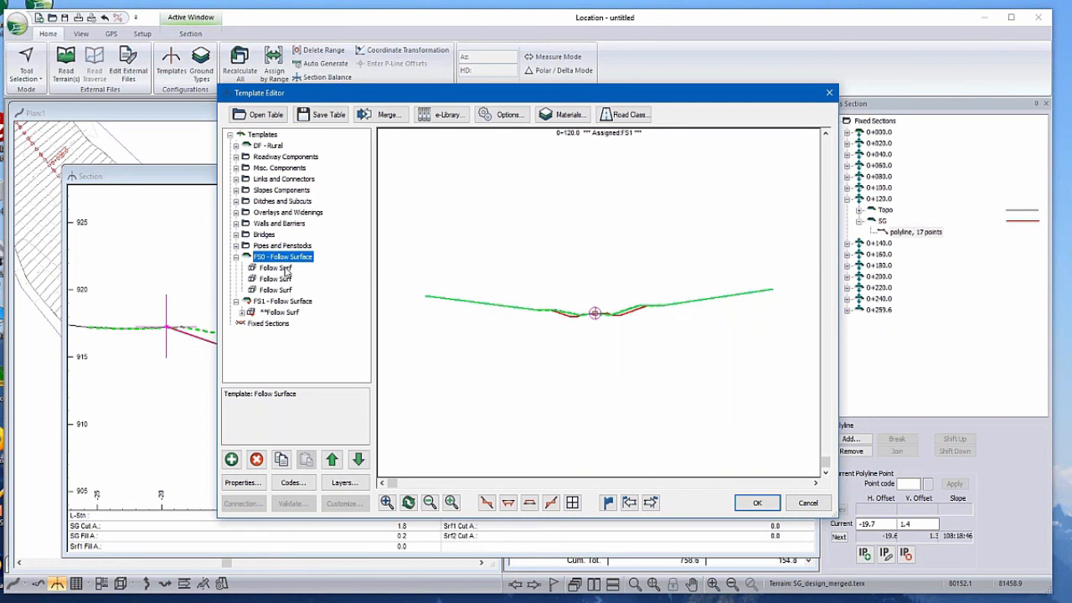
Check the reference terrains of the first two Follow Surf components in template FS0, then leave the template editor without changes
click(276, 267)
click(241, 483)
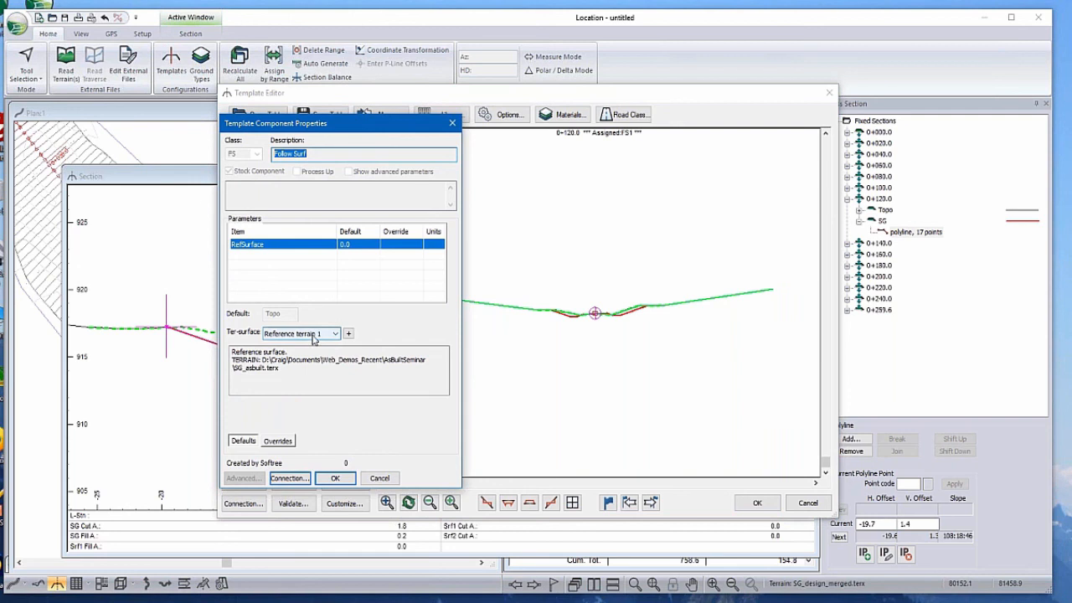
click(380, 478)
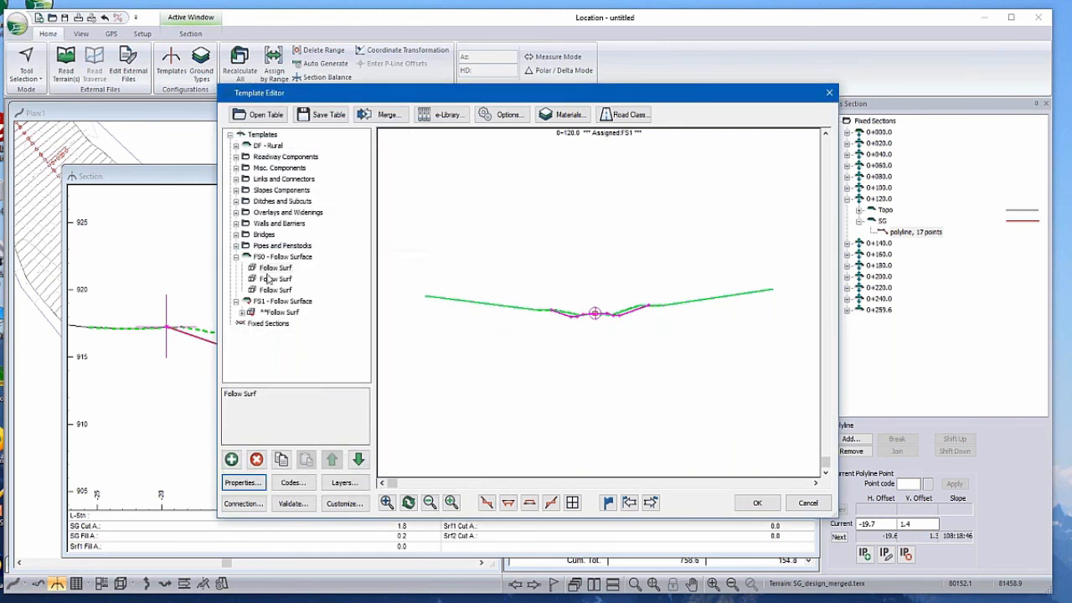
click(276, 278)
click(241, 482)
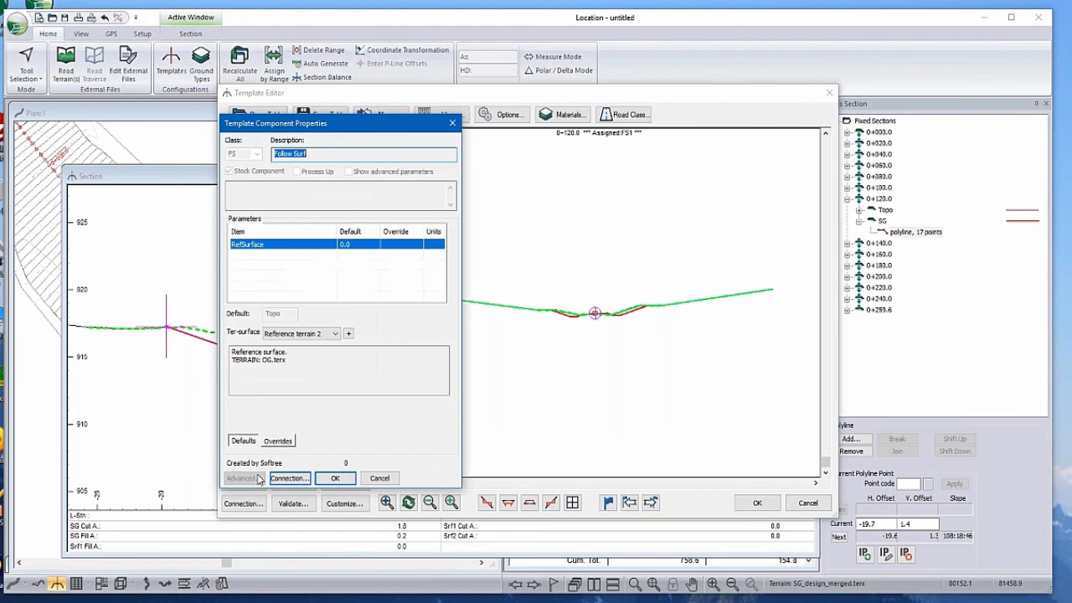
click(379, 478)
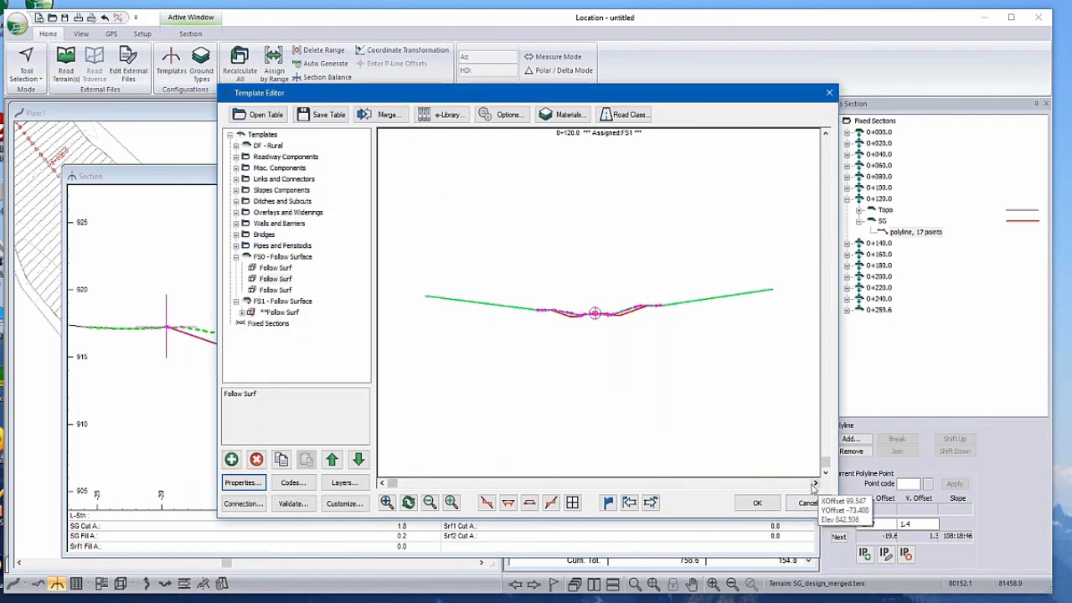
click(806, 503)
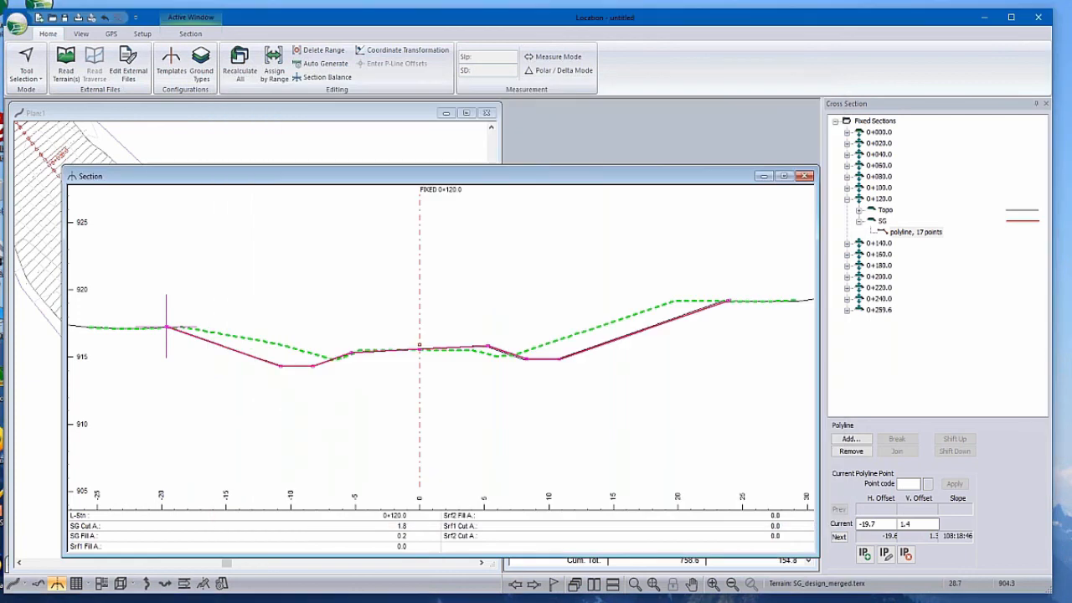